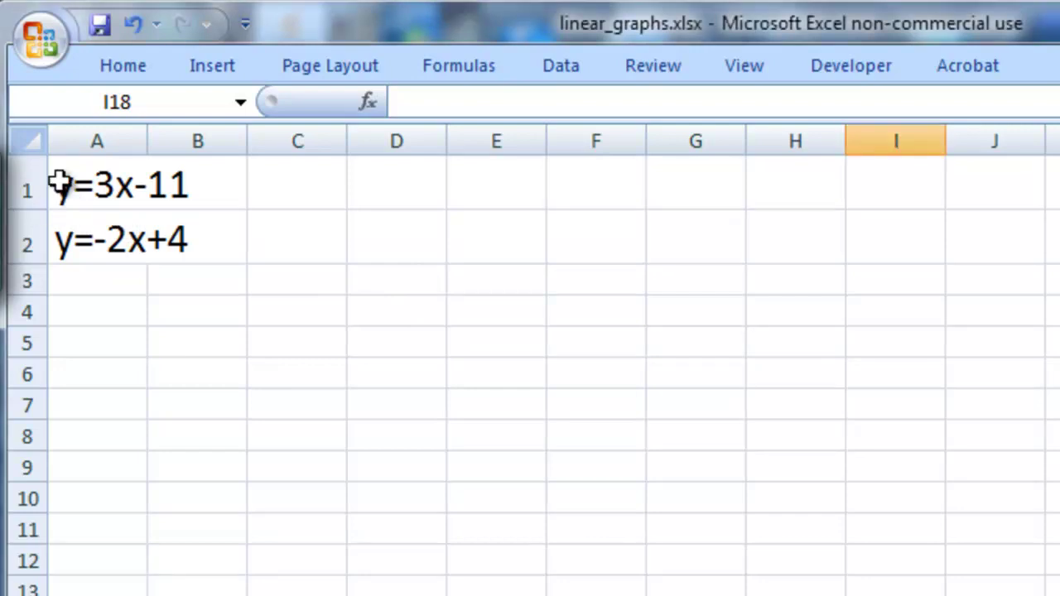
left_click_drag(74, 178, 180, 177)
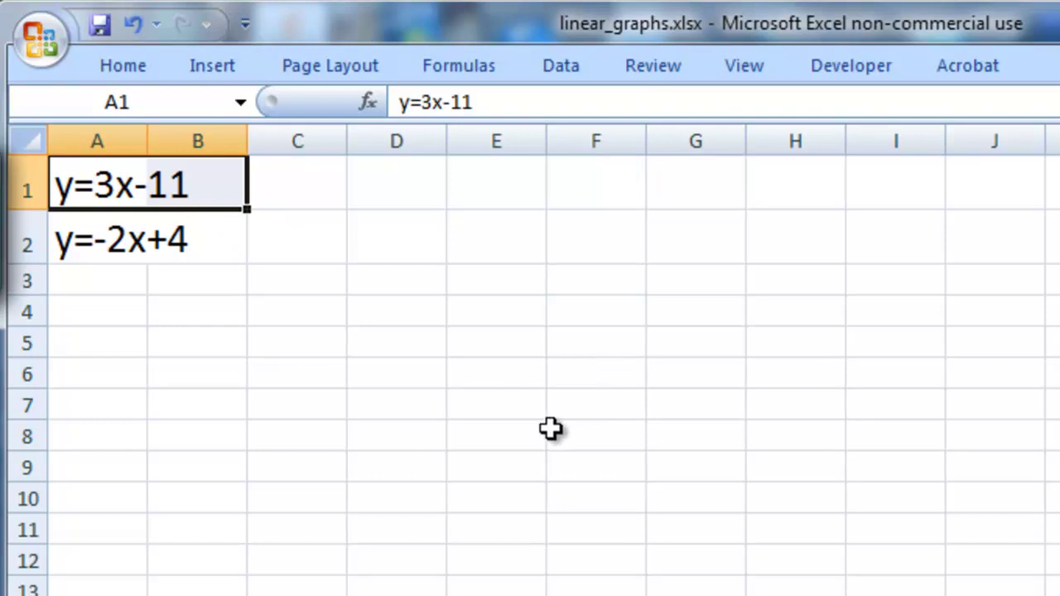
left_click(479, 403)
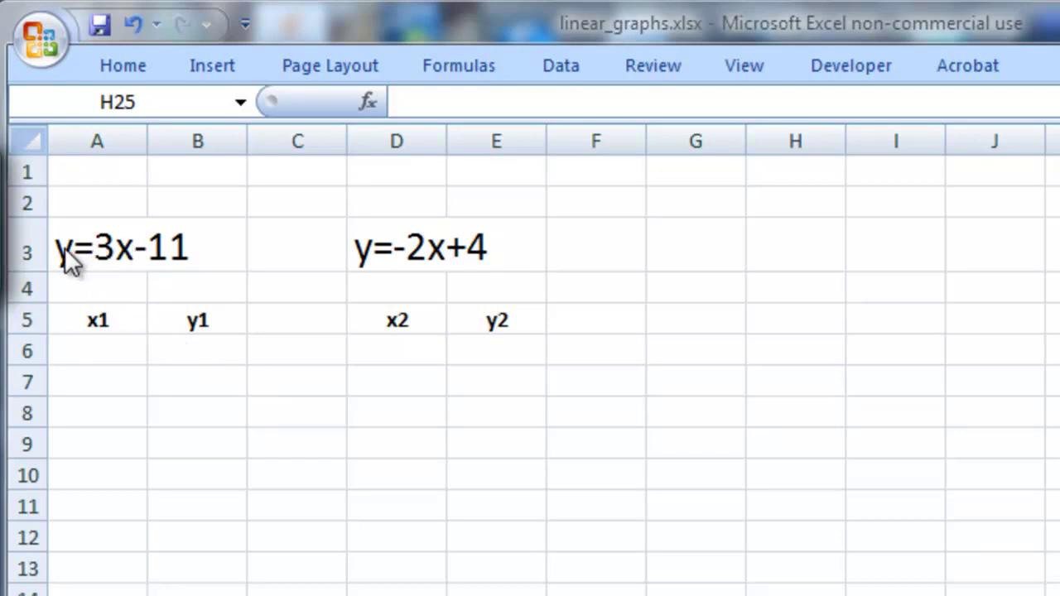
left_click_drag(72, 241, 206, 246)
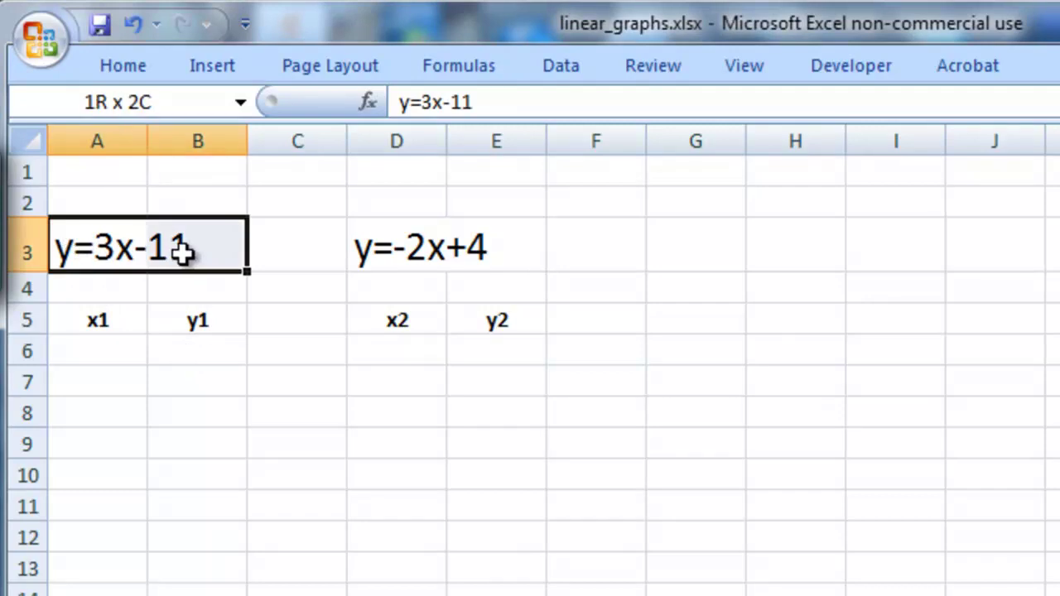
left_click(399, 318)
left_click_drag(381, 246, 495, 256)
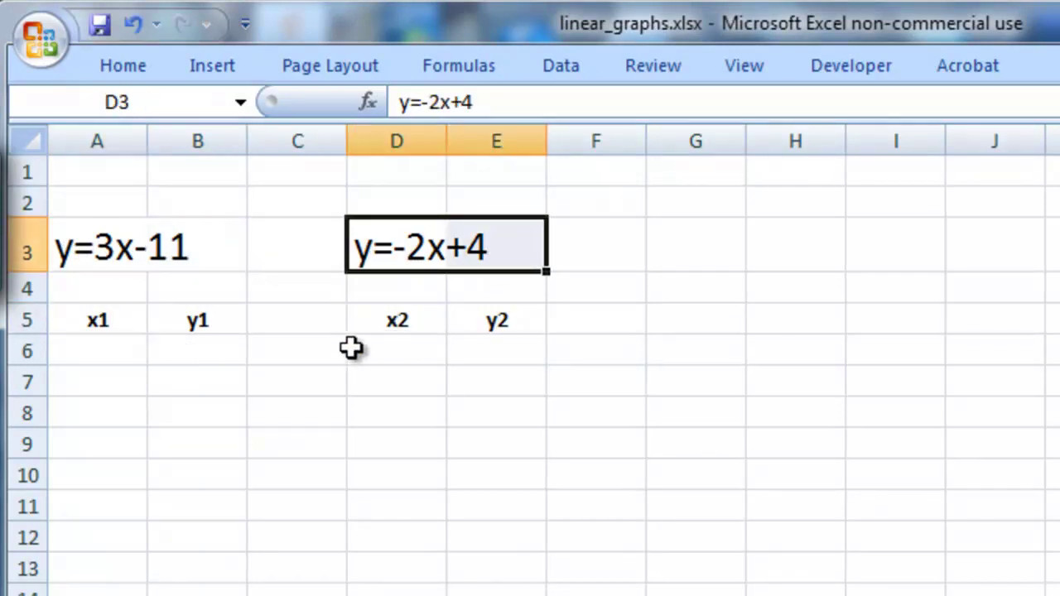
Enter 0 as the first x1 value in cell A6.
left_click(104, 349)
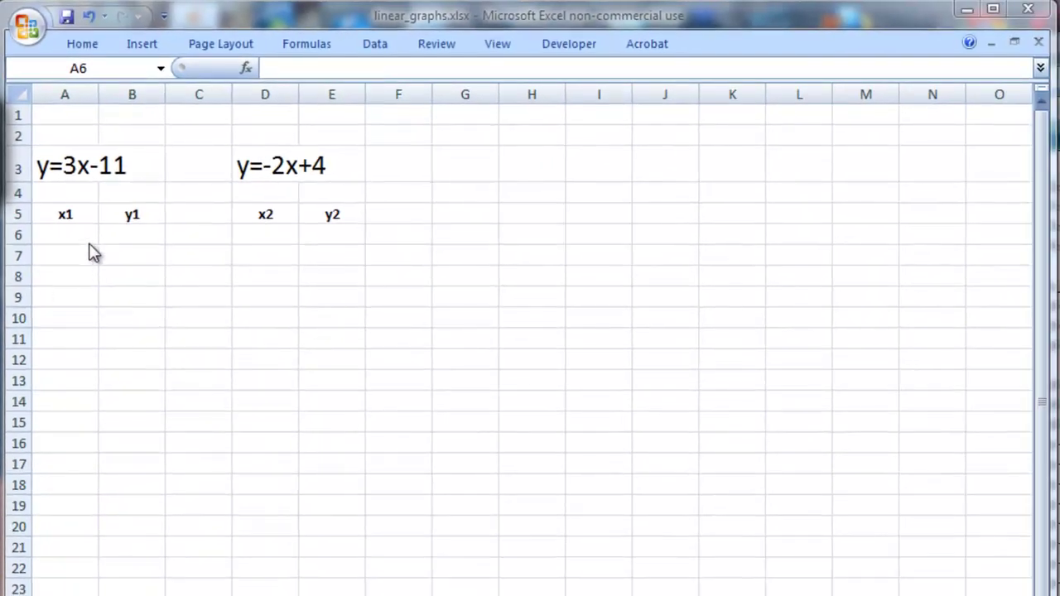
left_click(72, 239)
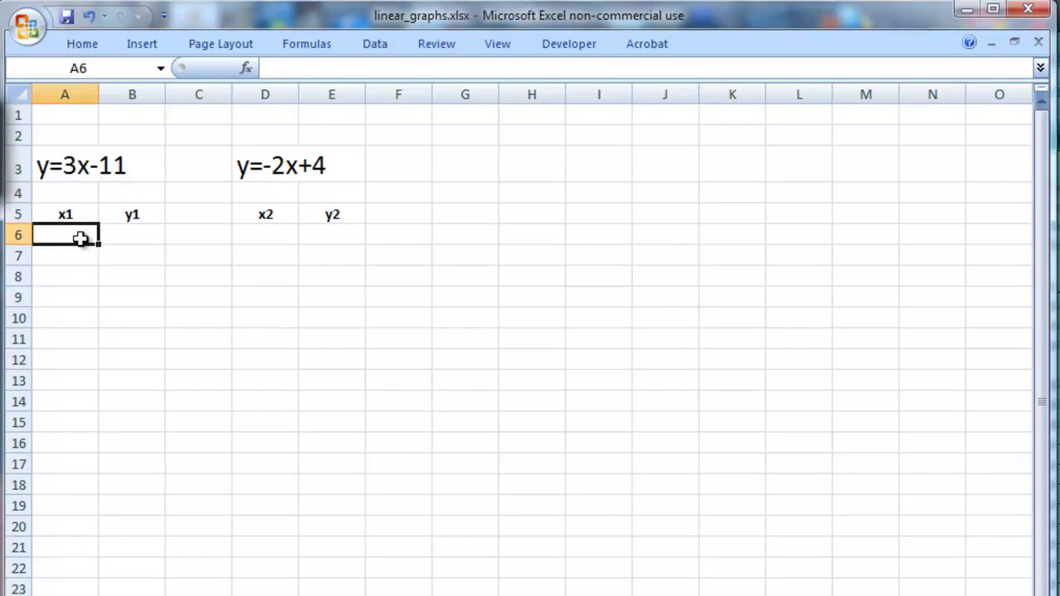
type("0")
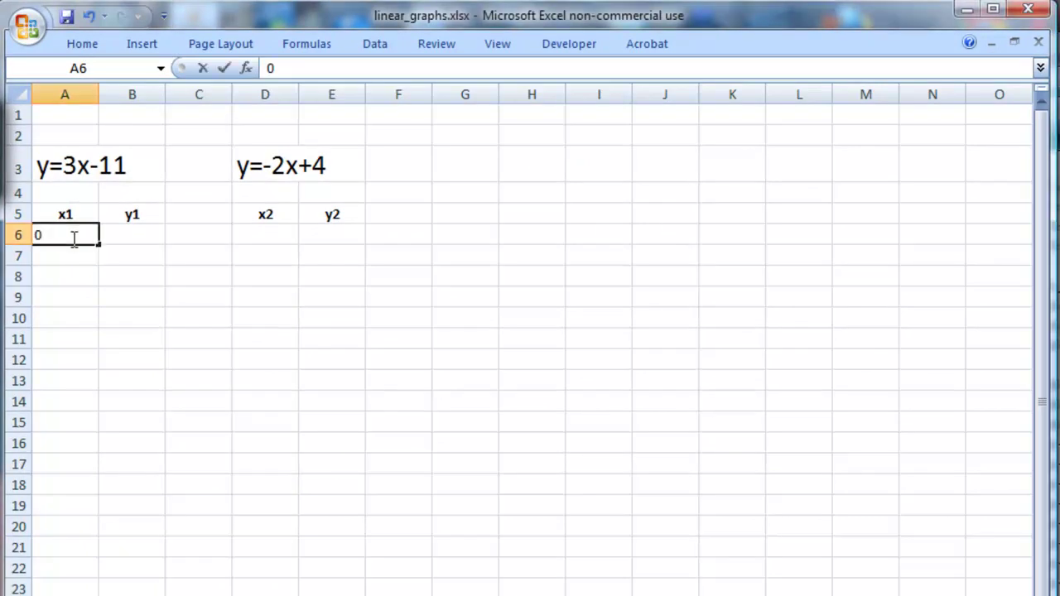
key("Return")
Enter the formula =A6+1 in cell A7 and fill it down the x1 column through A19.
type("=")
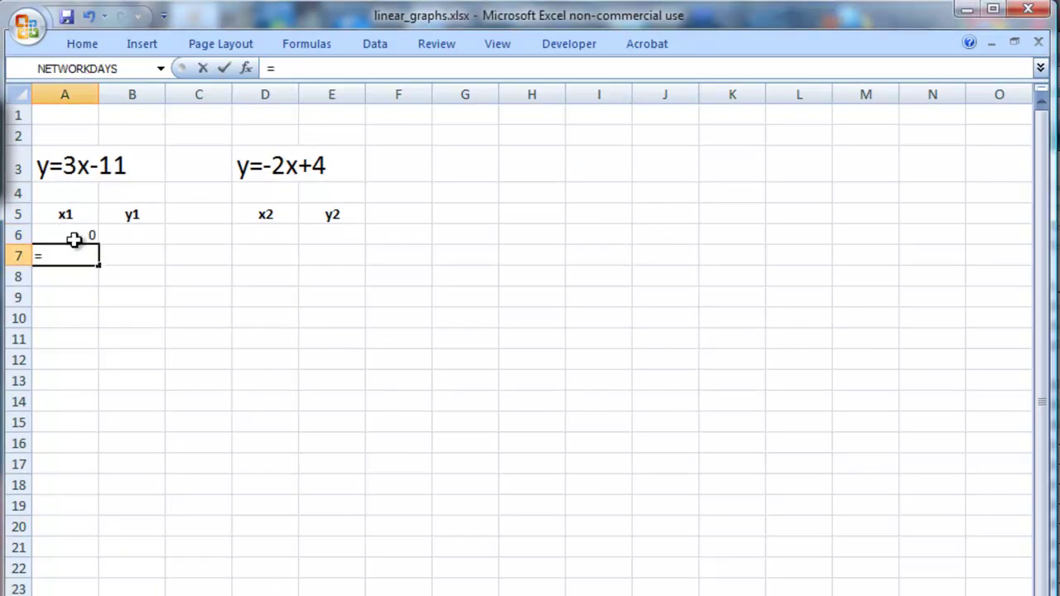
left_click(73, 239)
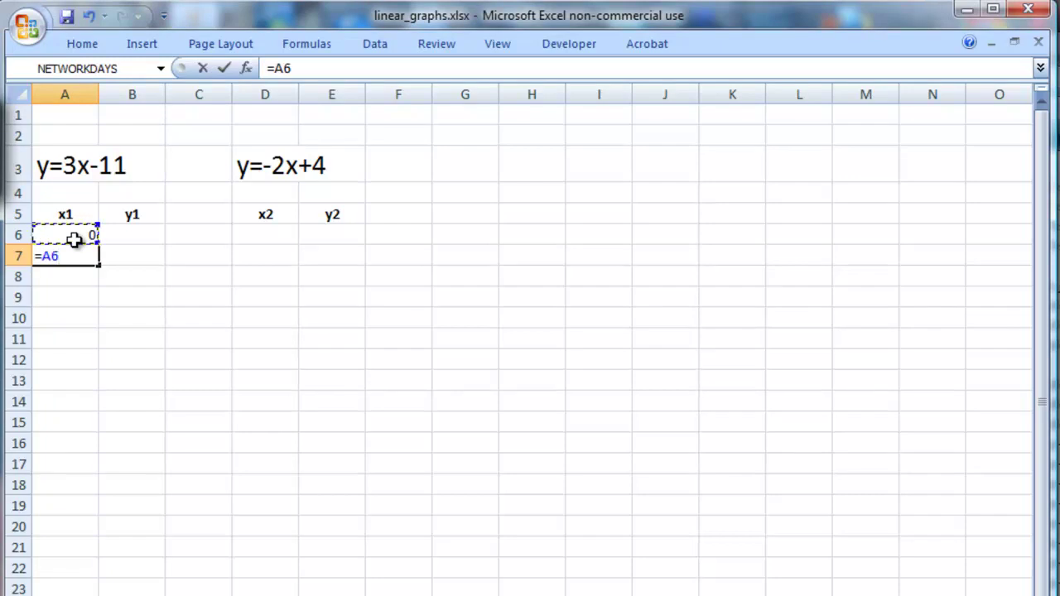
type("+1")
key("Return")
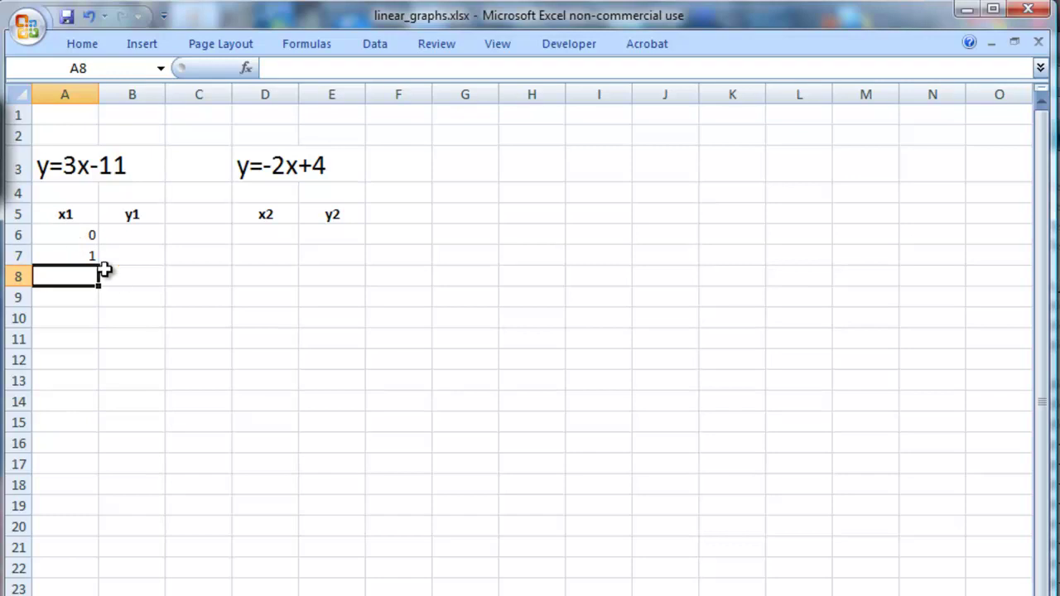
left_click(88, 257)
left_click_drag(96, 263, 100, 516)
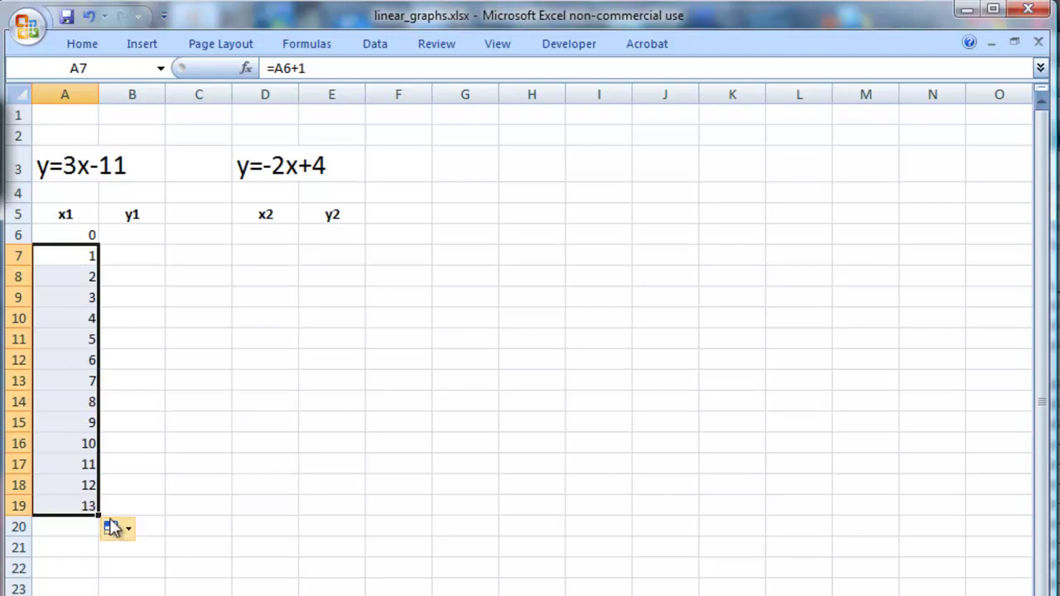
left_click(133, 259)
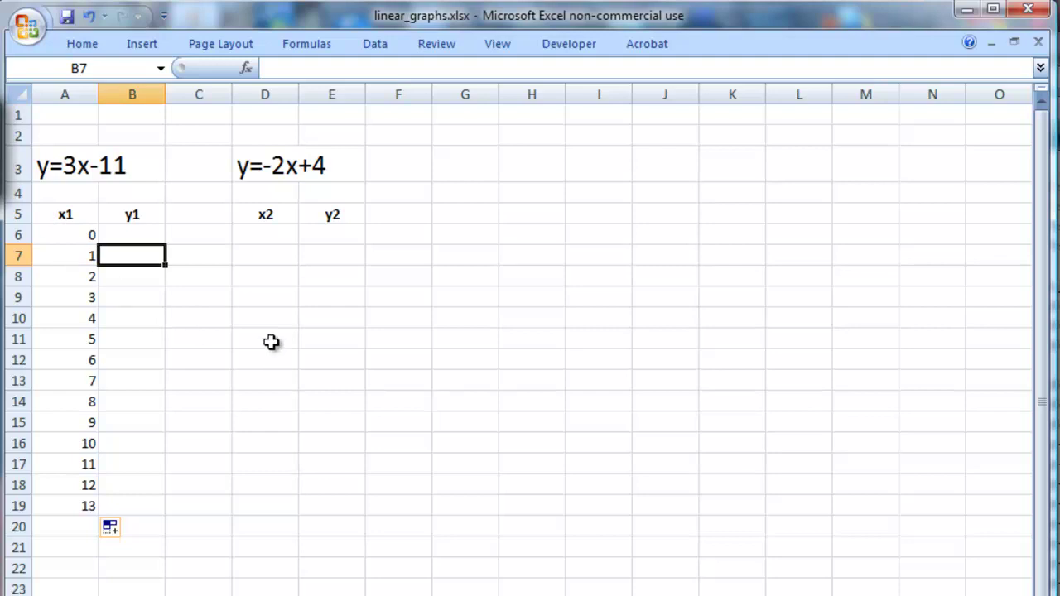
type("=")
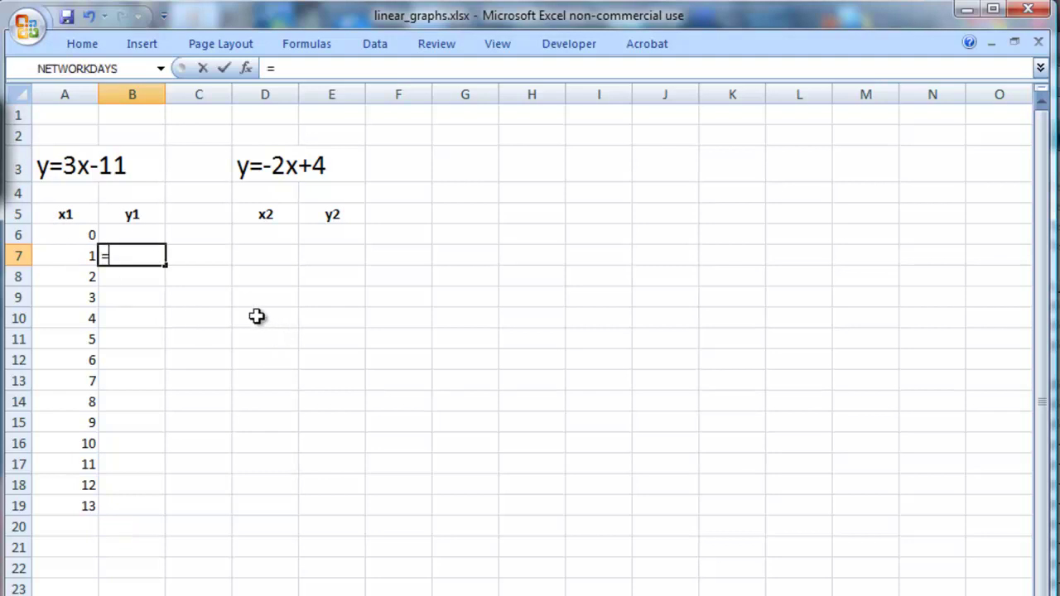
type("3")
key("Left")
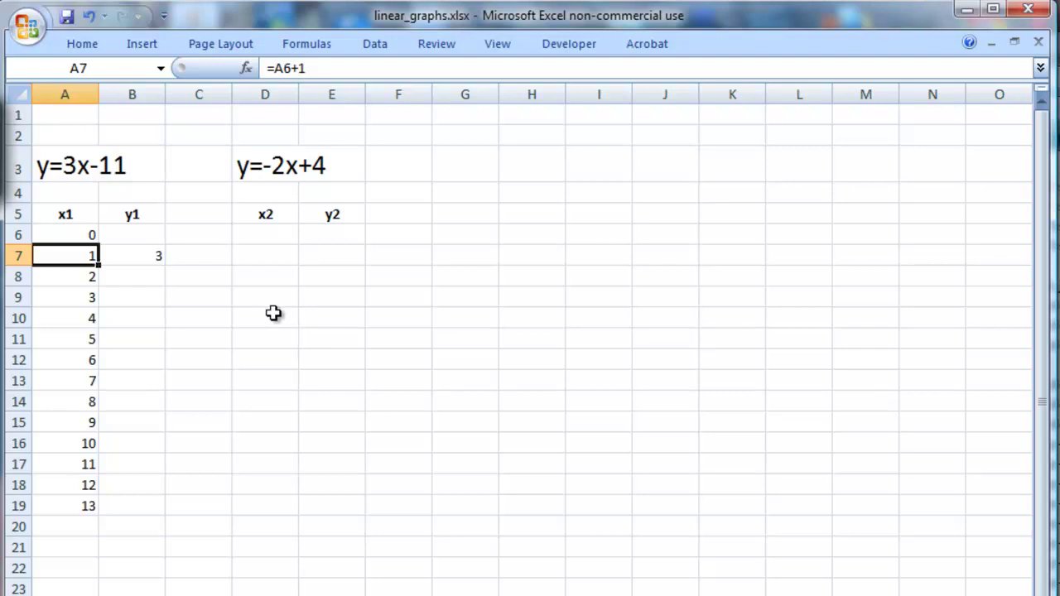
Enter the formula =3*A7-11 in cell B7 to calculate y1 from the adjacent x1 value.
type("=3*")
key("Left")
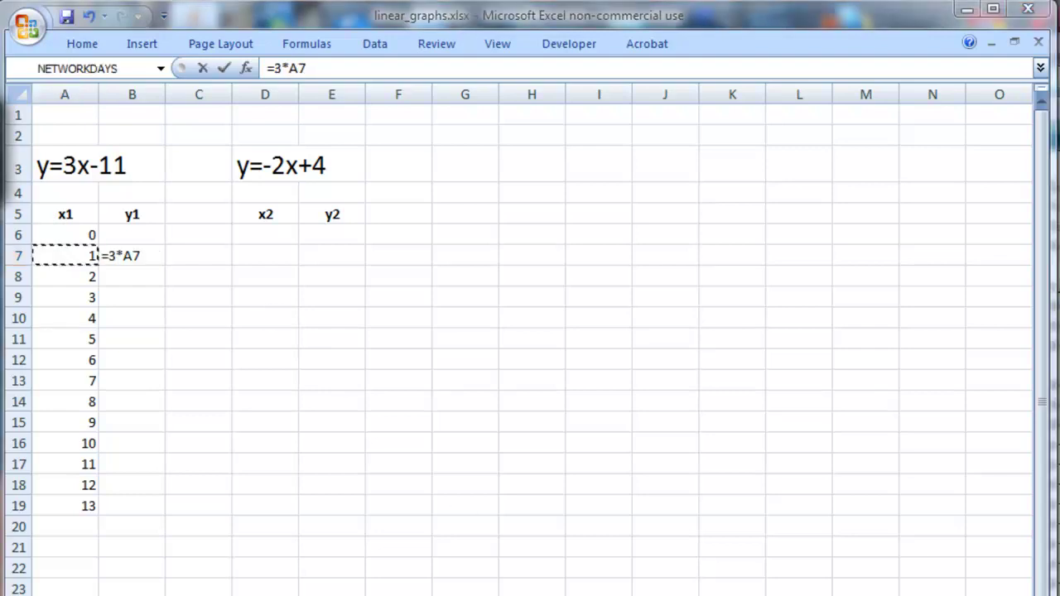
left_click(142, 255)
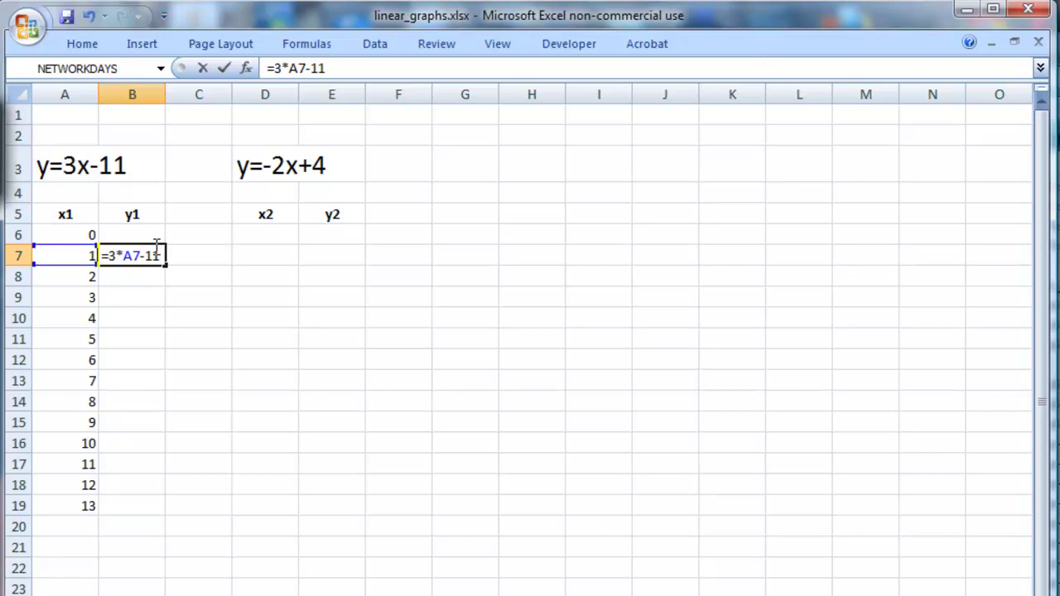
type("-11")
key("Return")
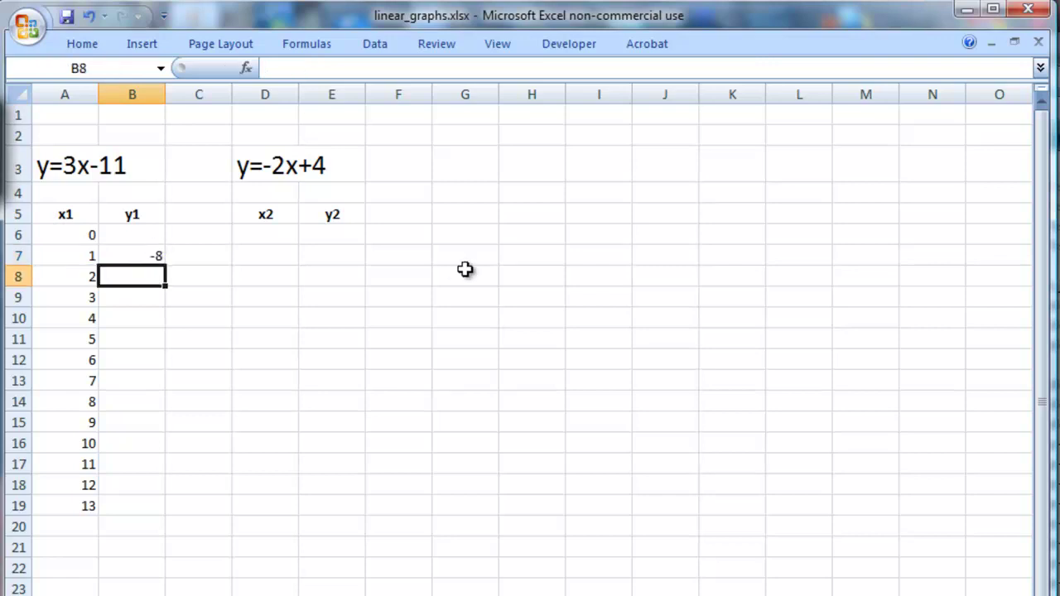
Fill the y1 formula from B7 down through B19 and up into B6.
key("Up")
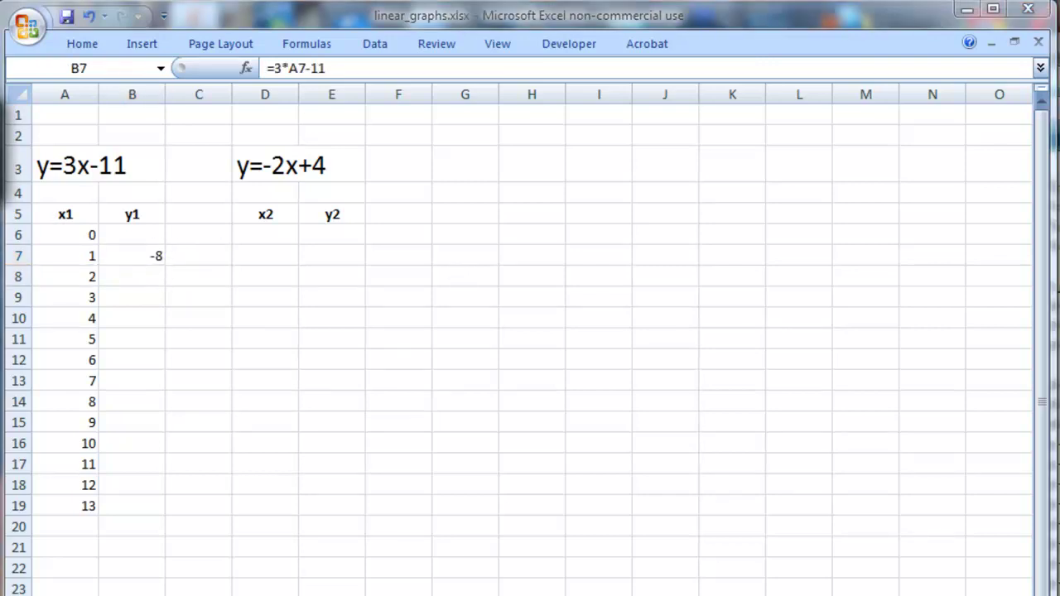
left_click(153, 255)
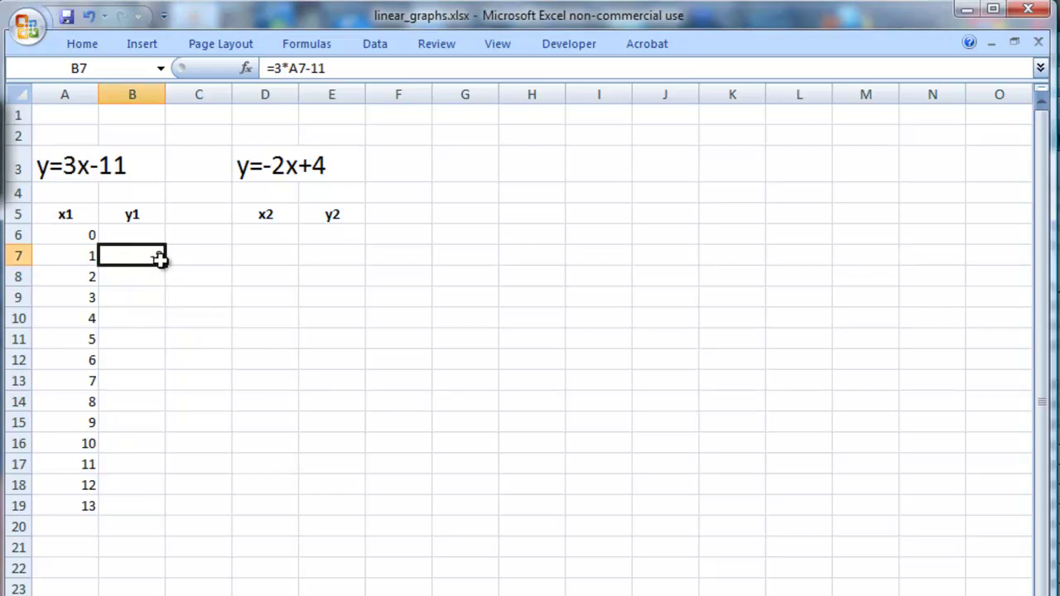
left_click_drag(168, 264, 166, 514)
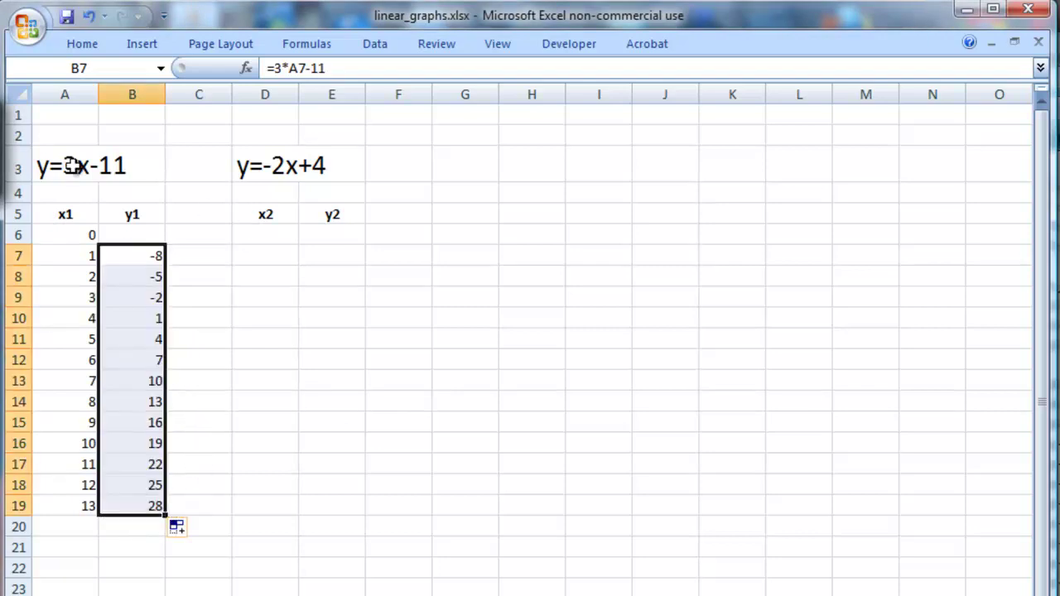
left_click(141, 260)
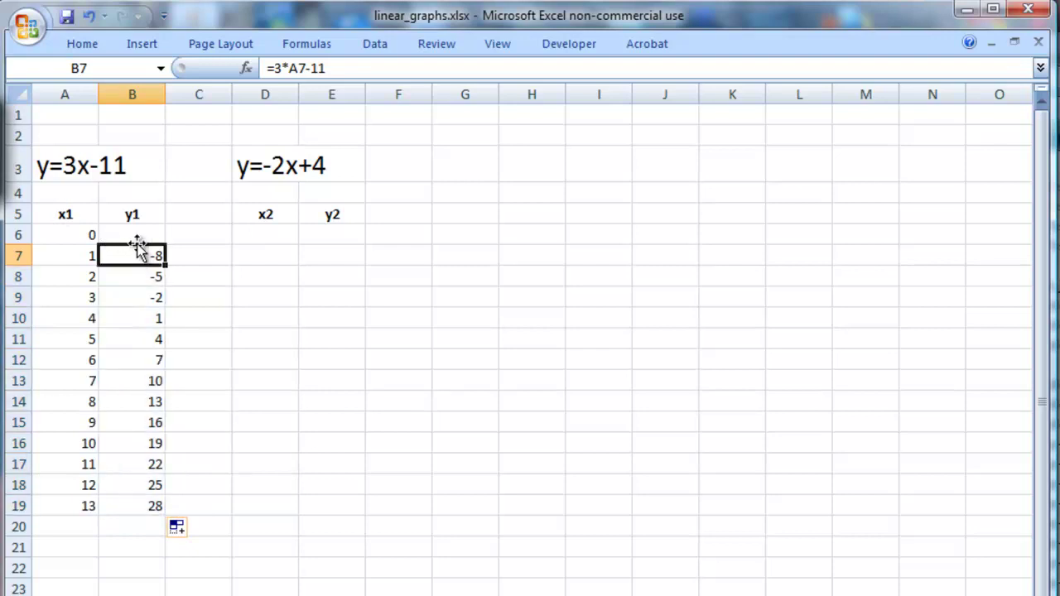
left_click_drag(166, 266, 163, 233)
left_click(225, 275)
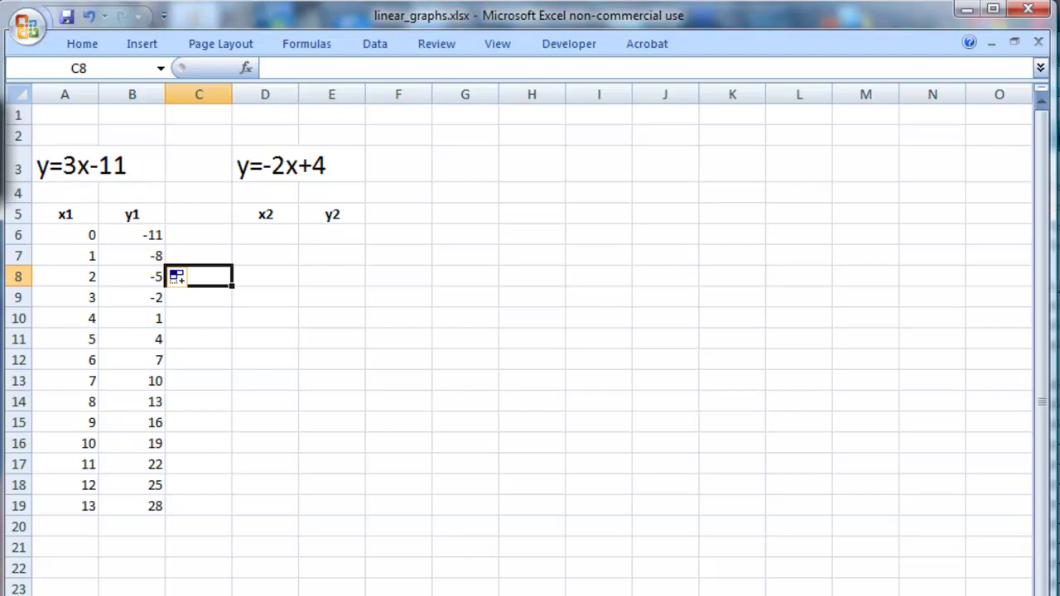
left_click(799, 548)
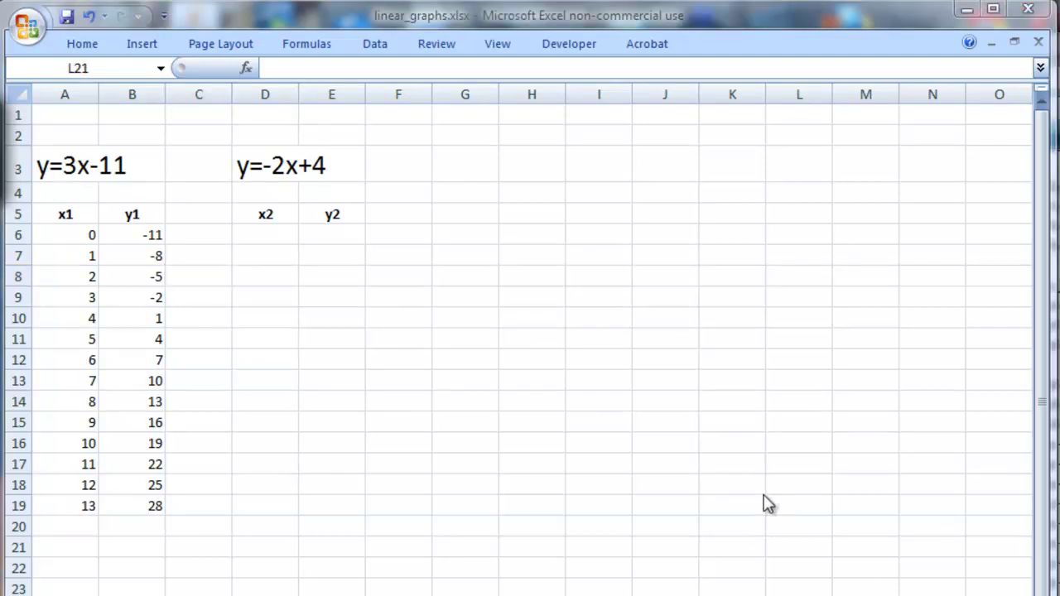
Enter =A6 in cell D6 and fill it down through D19 so the x2 column repeats the x1 values.
left_click(262, 235)
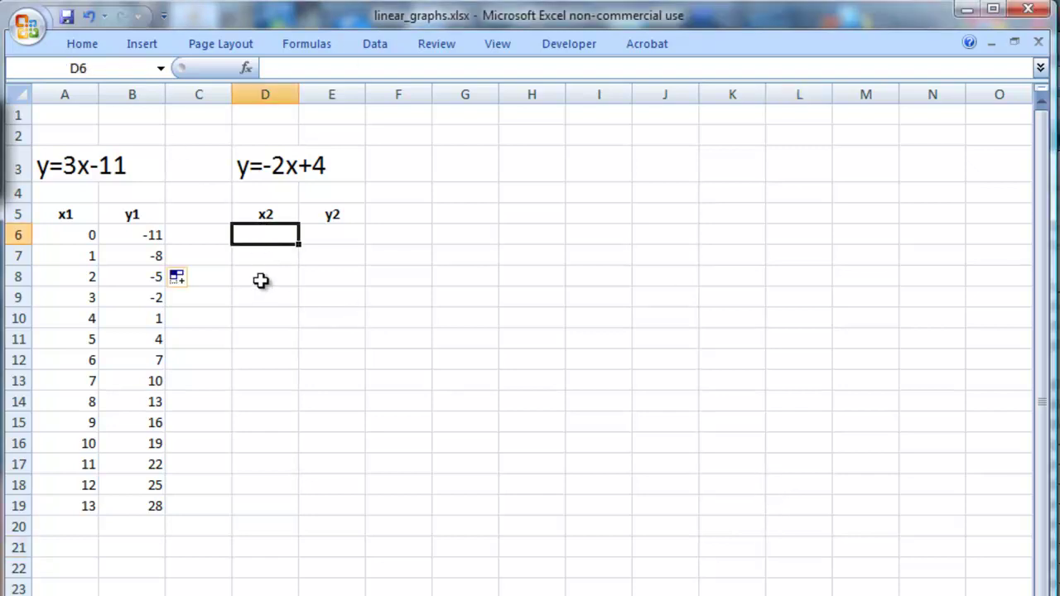
left_click_drag(71, 236, 73, 505)
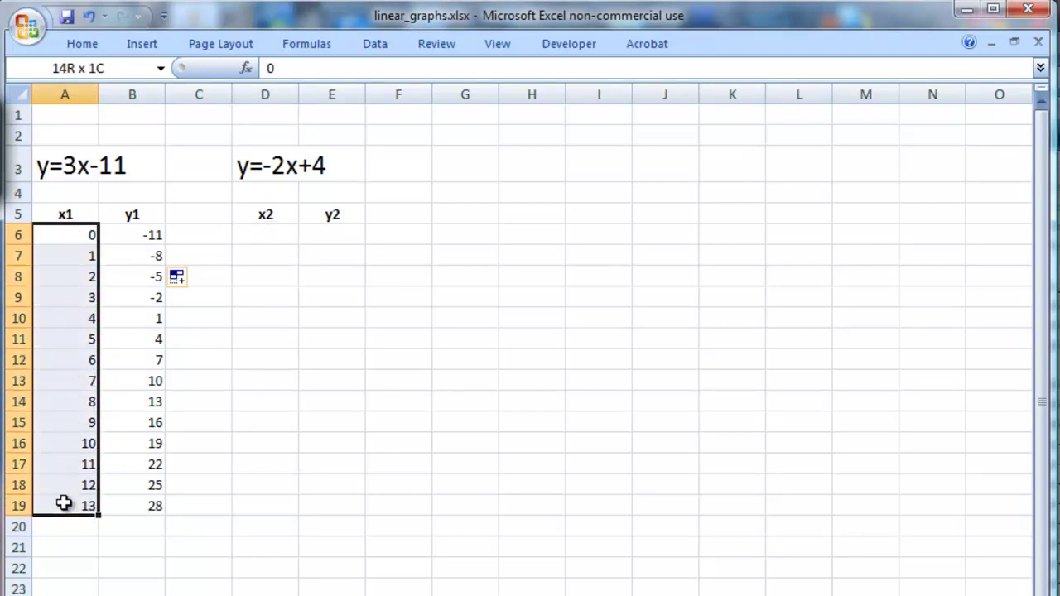
left_click(281, 241)
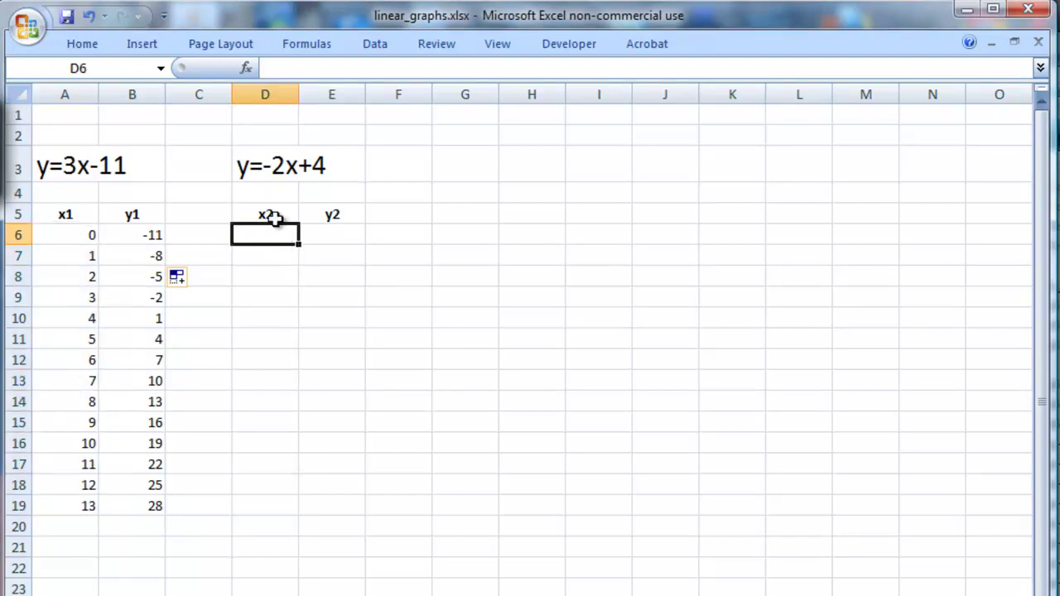
type("=")
key("Left")
key("Left")
key("Left")
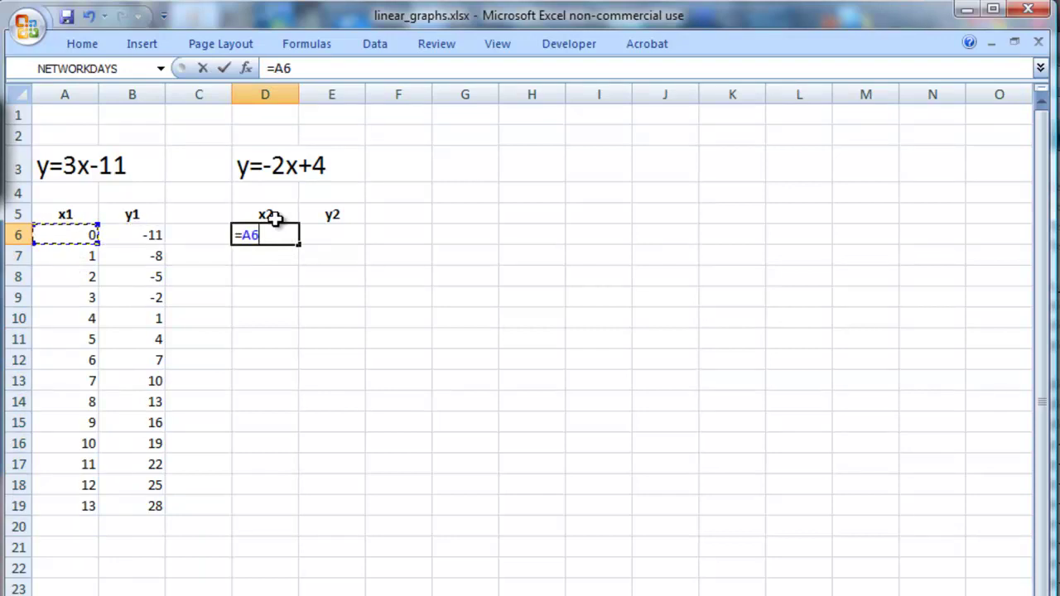
key("Return")
left_click(289, 236)
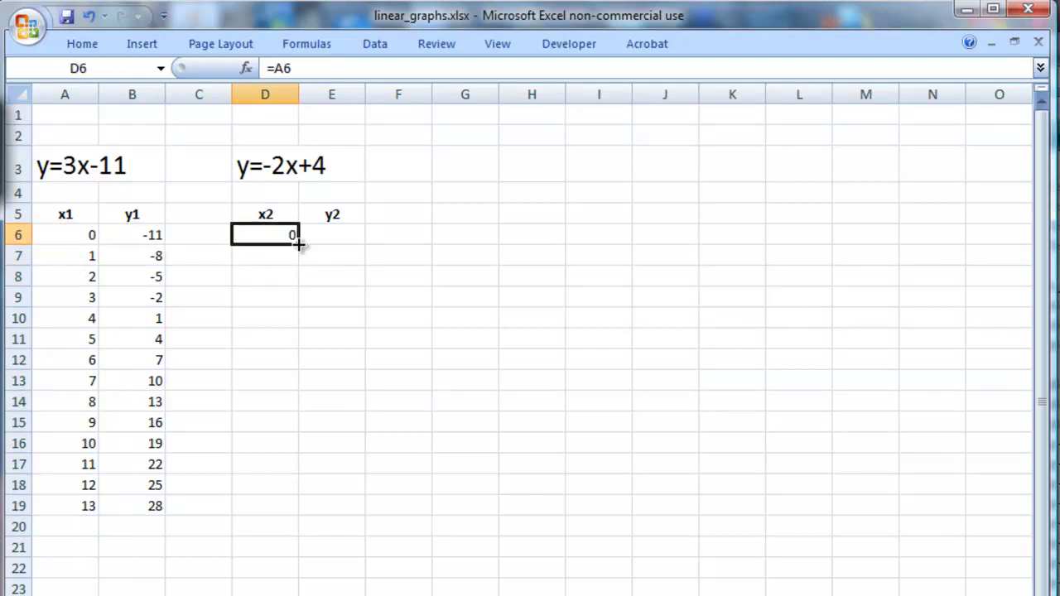
left_click_drag(299, 249, 303, 512)
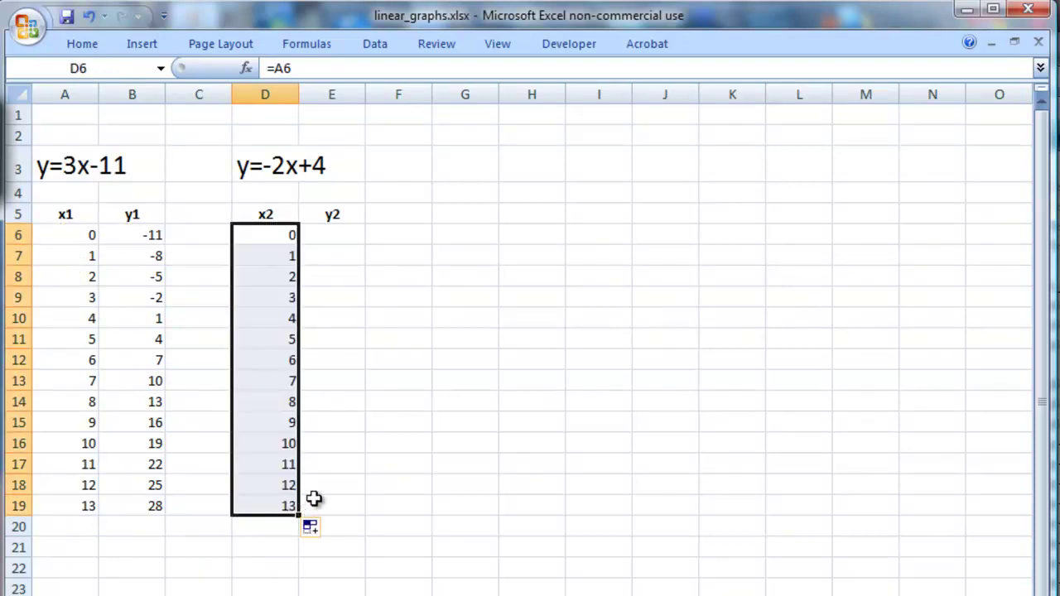
Enter the formula =-2*D6+4 in cell E6 to calculate y2 from the adjacent x2 value.
left_click(341, 235)
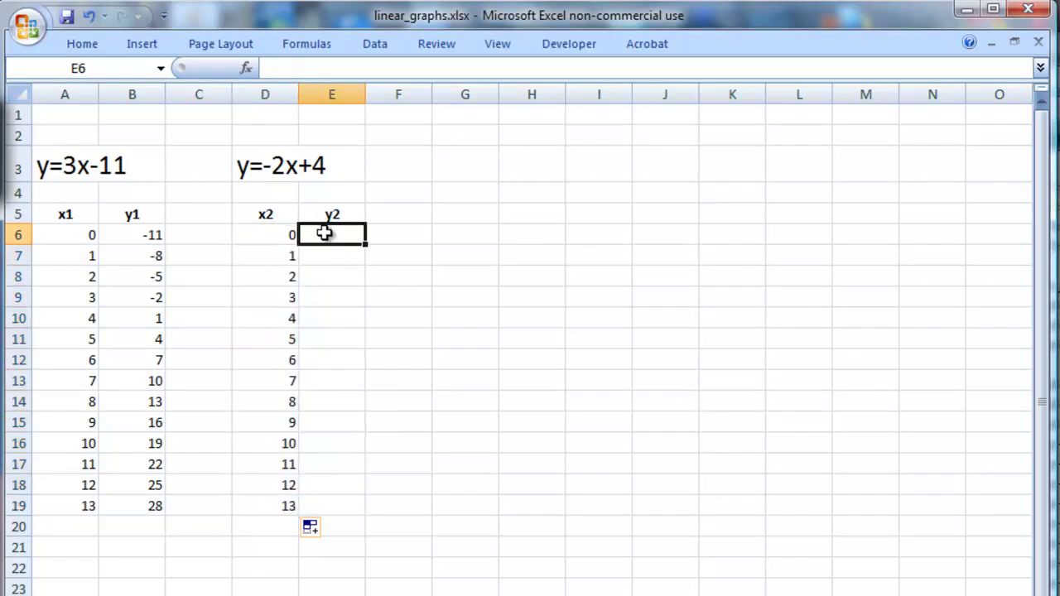
type("=-2")
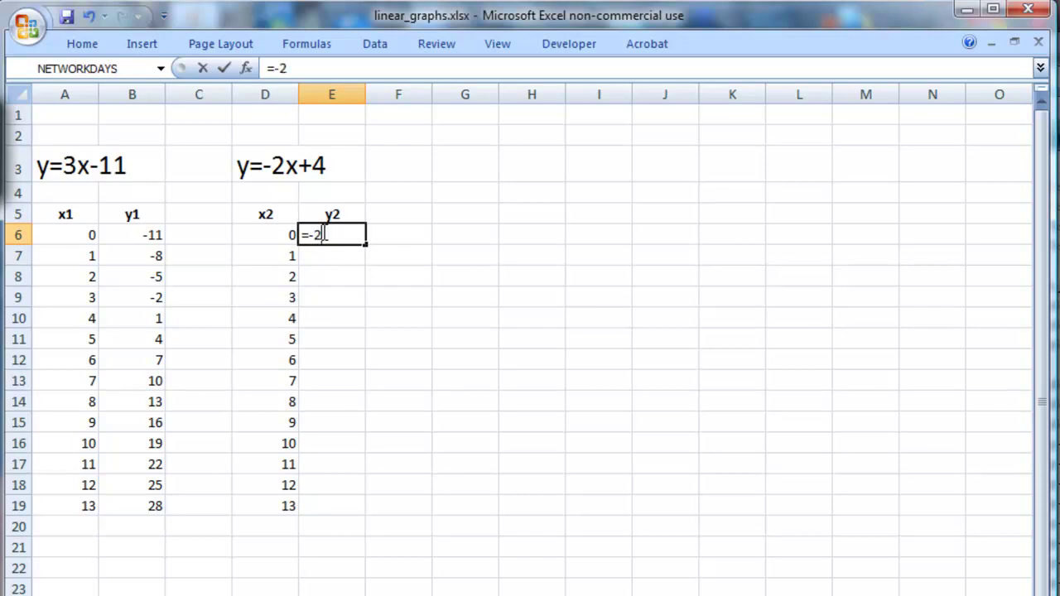
type("*")
left_click(281, 236)
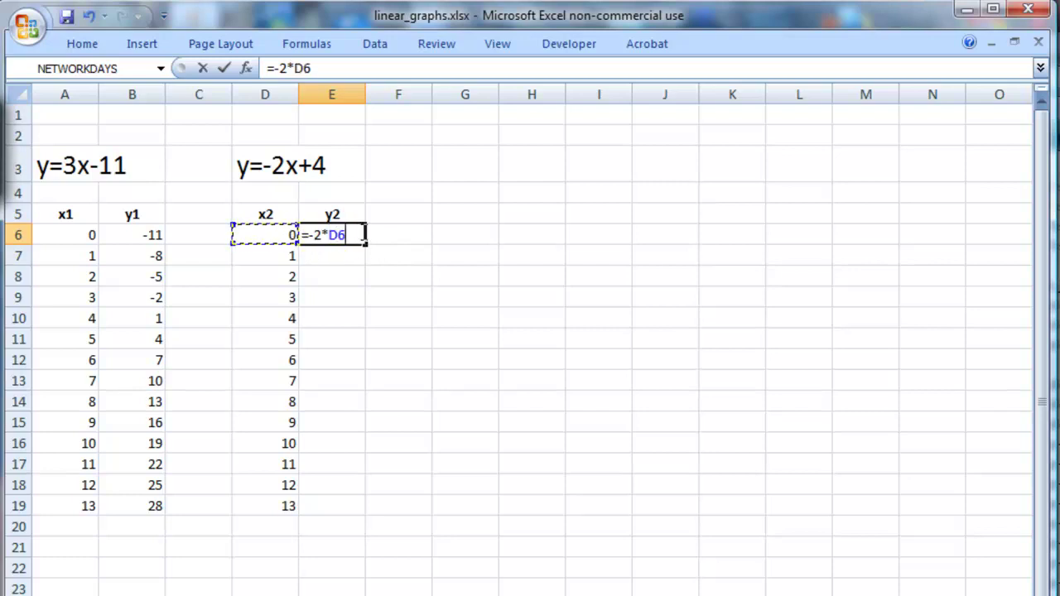
type("+4")
key("Return")
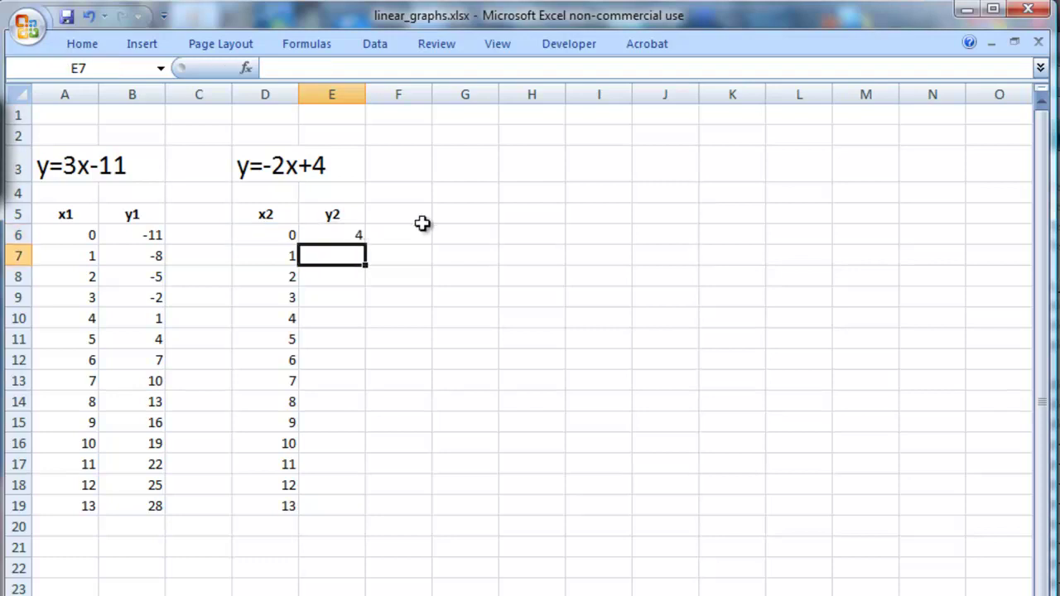
Fill the y2 formula from E6 down through E19.
left_click(355, 236)
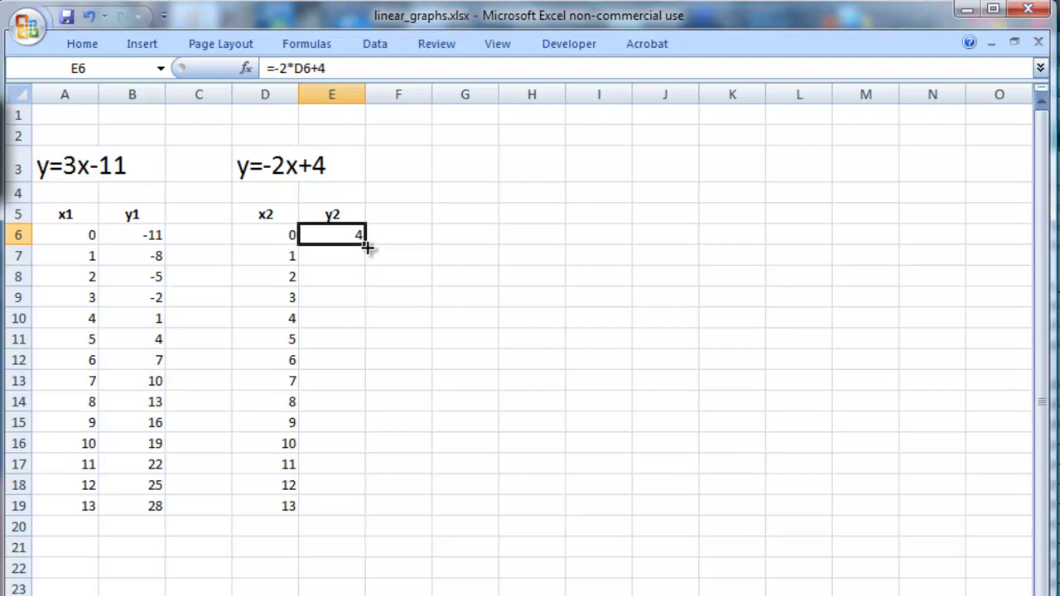
left_click_drag(365, 241, 350, 518)
left_click(485, 393)
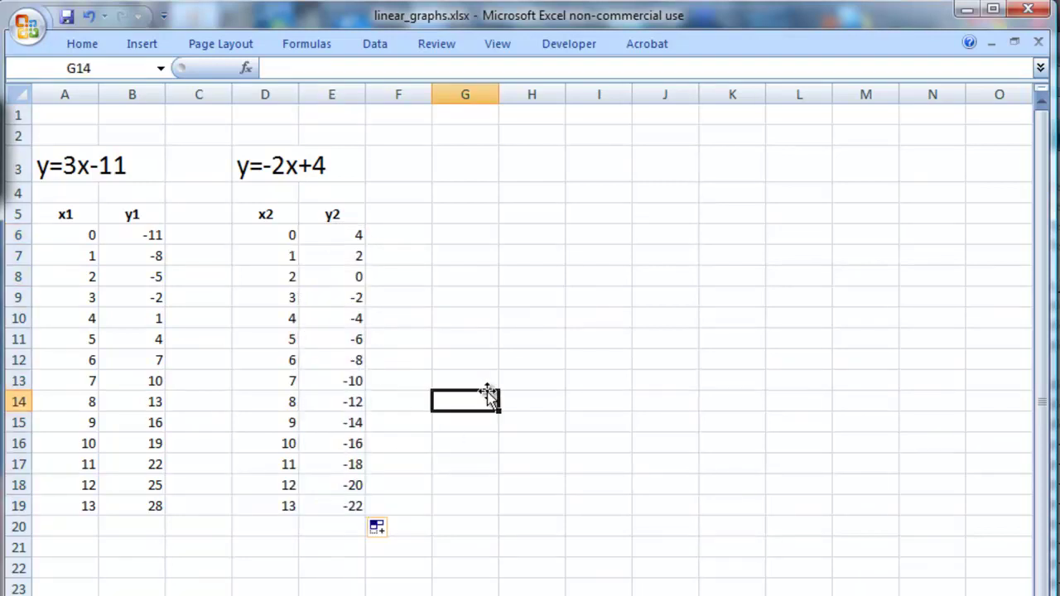
Clear the contents of A19:F19 so both tables end at x = 12 in row 18.
key("alt+Tab")
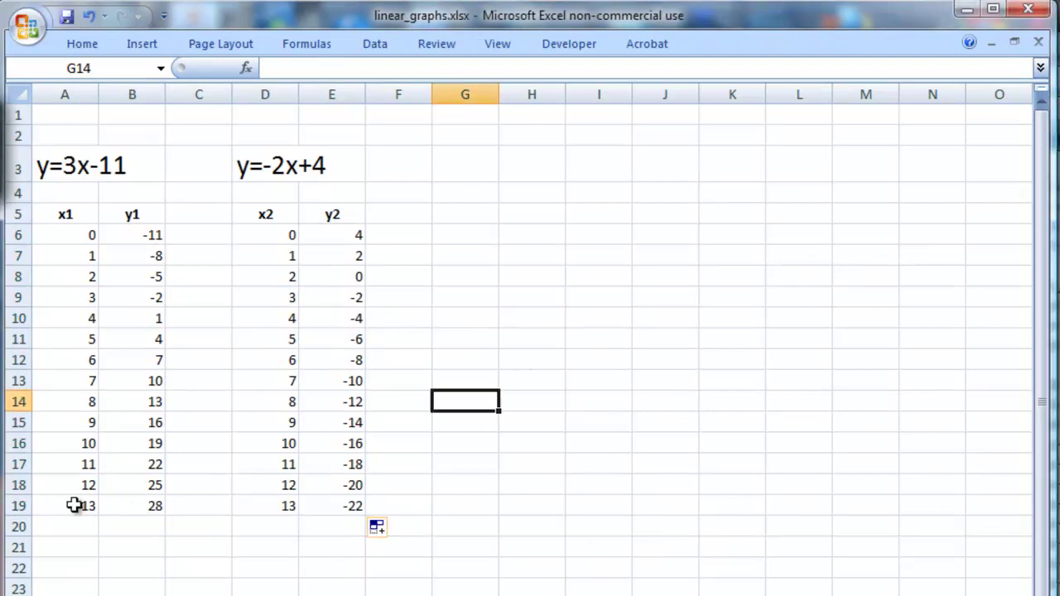
left_click_drag(61, 503, 447, 503)
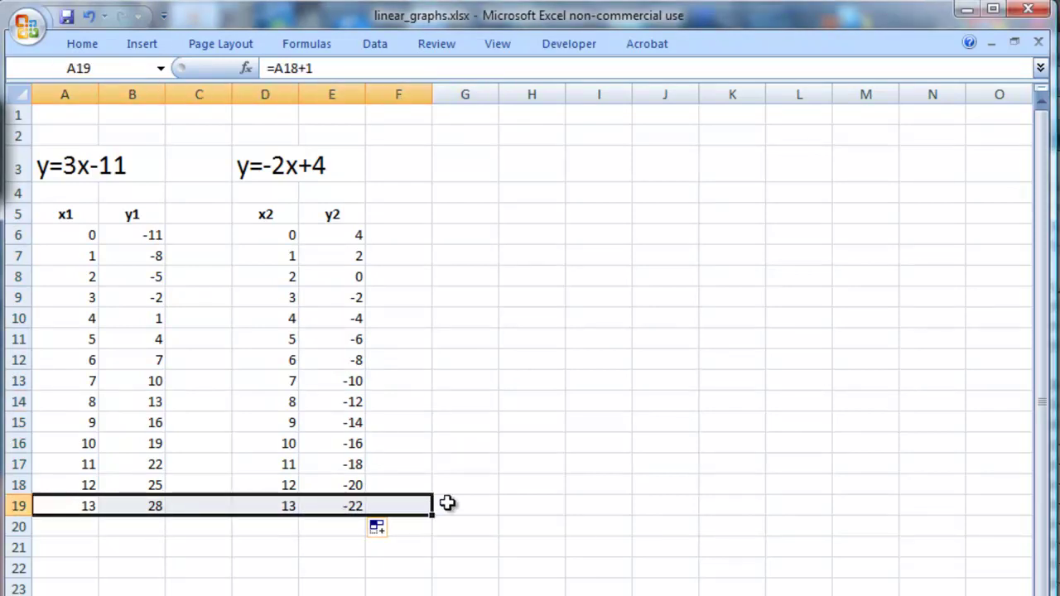
key("Delete")
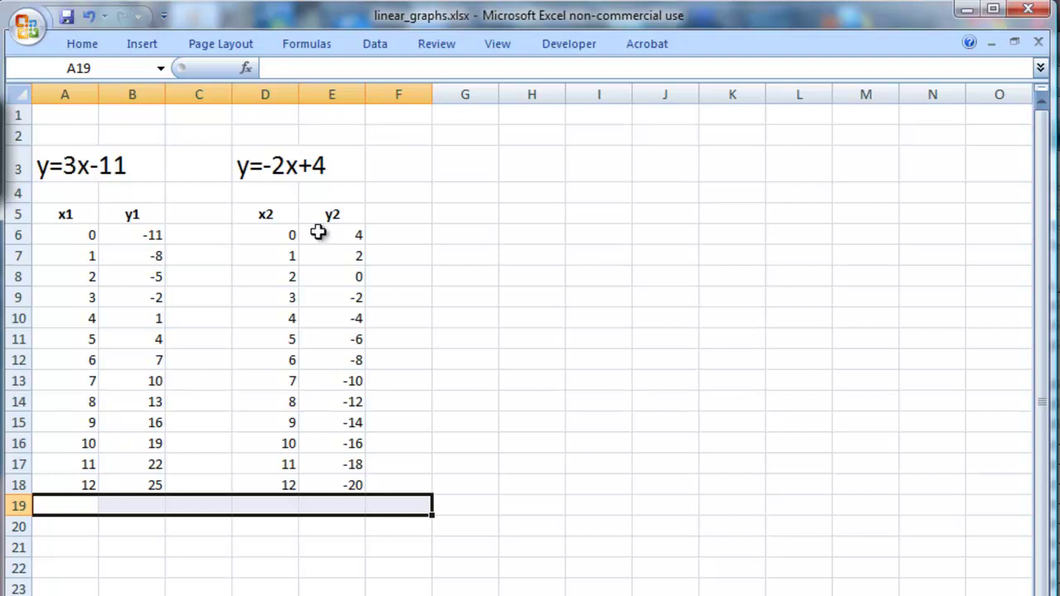
Insert a scatter chart with straight lines and markers, then place and enlarge it beside the two value tables.
left_click(142, 44)
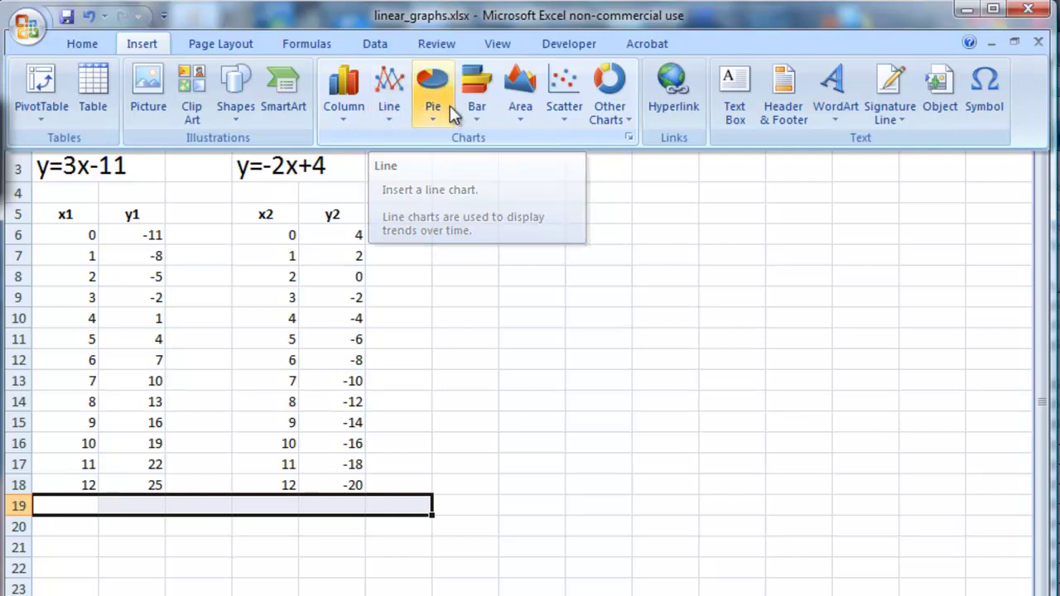
left_click(568, 124)
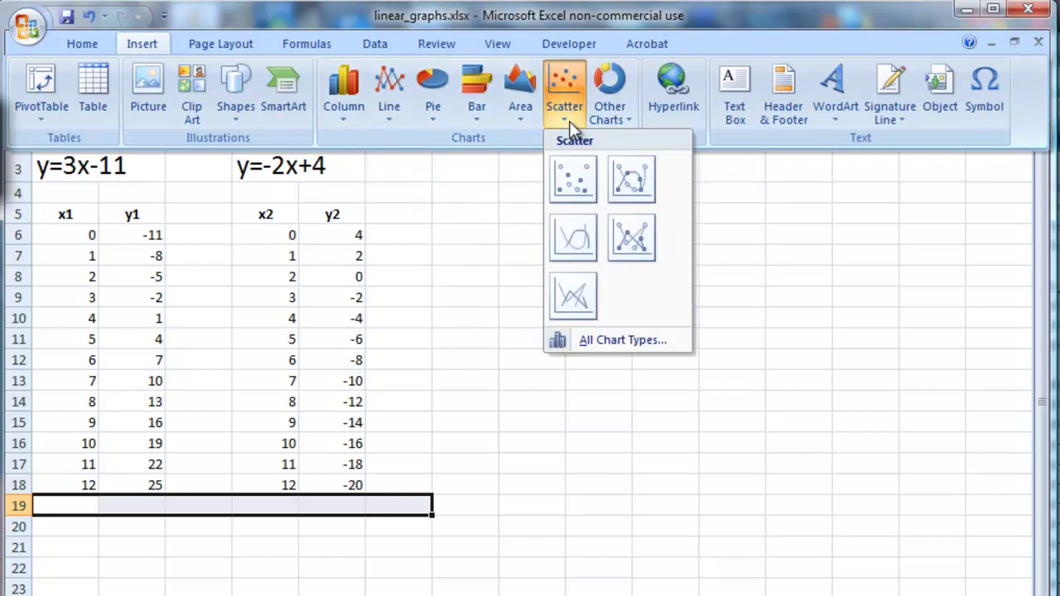
left_click(639, 245)
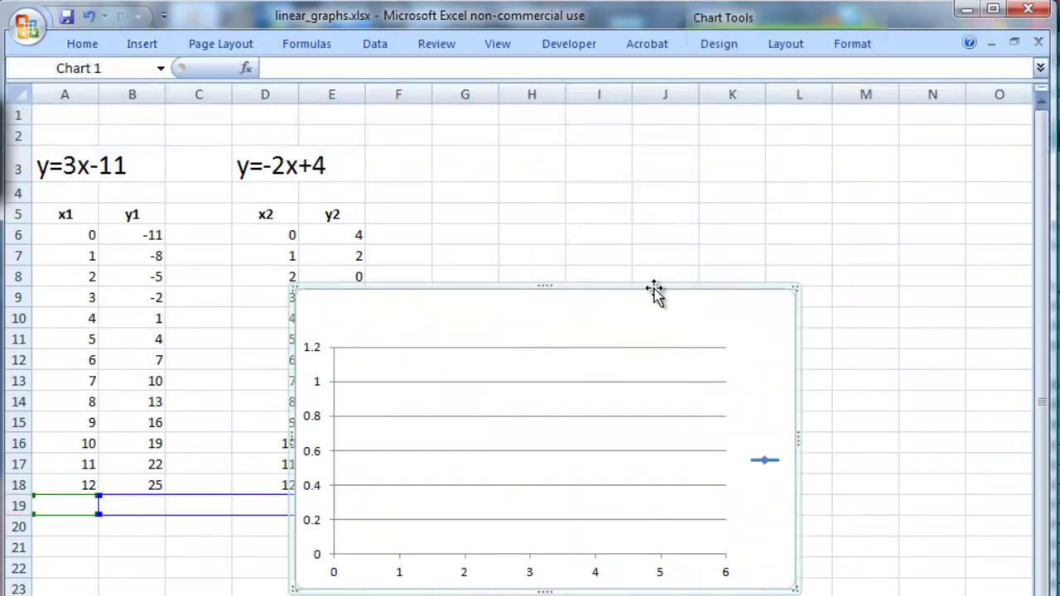
left_click_drag(659, 294, 767, 162)
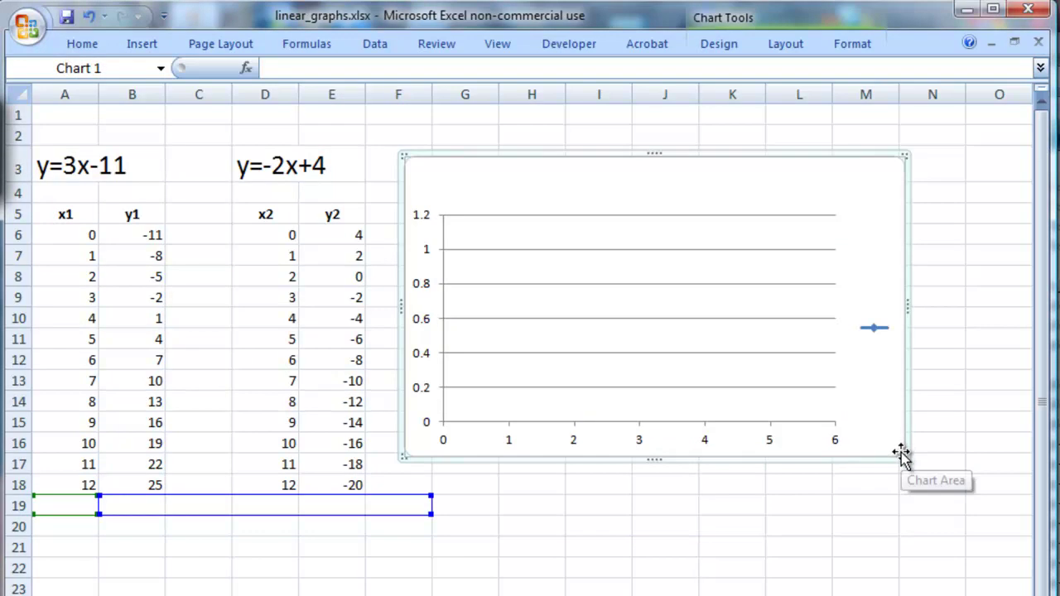
left_click_drag(903, 456, 966, 566)
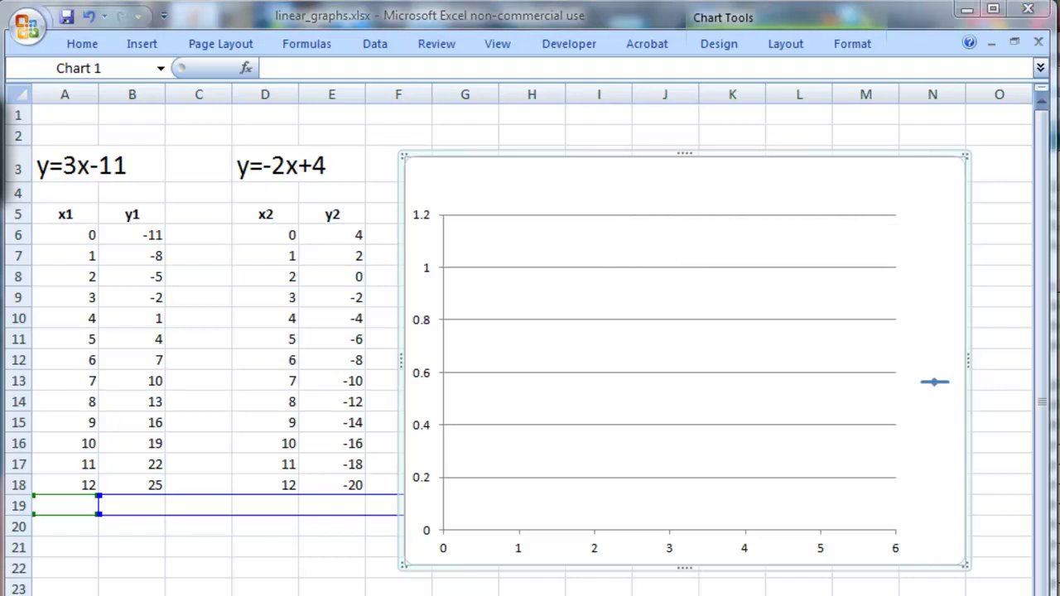
Add a new data series named y=3x-11 to the scatter chart.
left_click(664, 321)
right_click(665, 320)
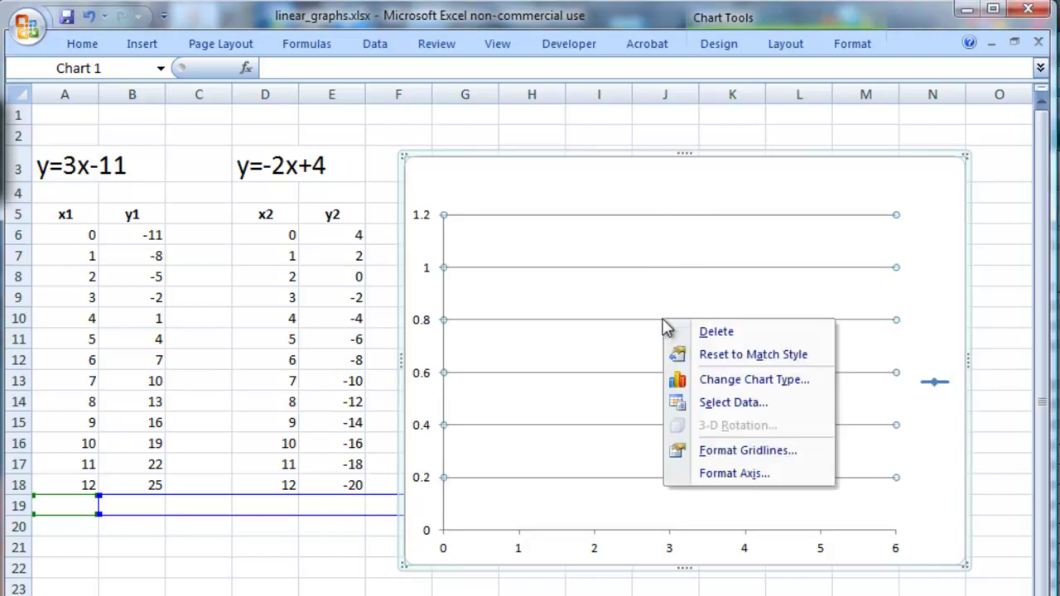
left_click(710, 403)
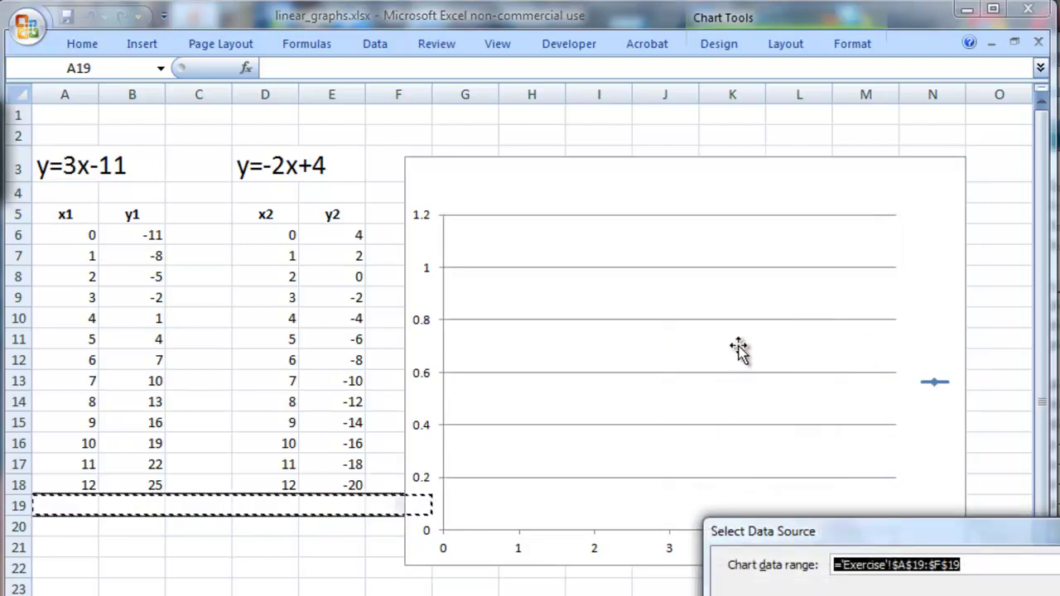
left_click_drag(969, 549, 773, 263)
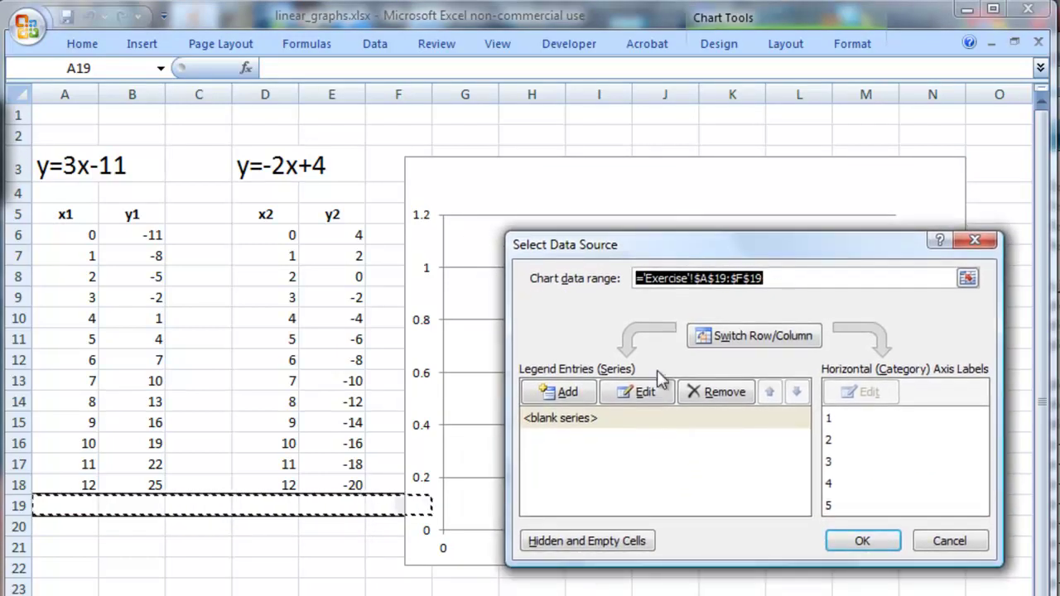
left_click(577, 395)
left_click_drag(991, 595, 787, 377)
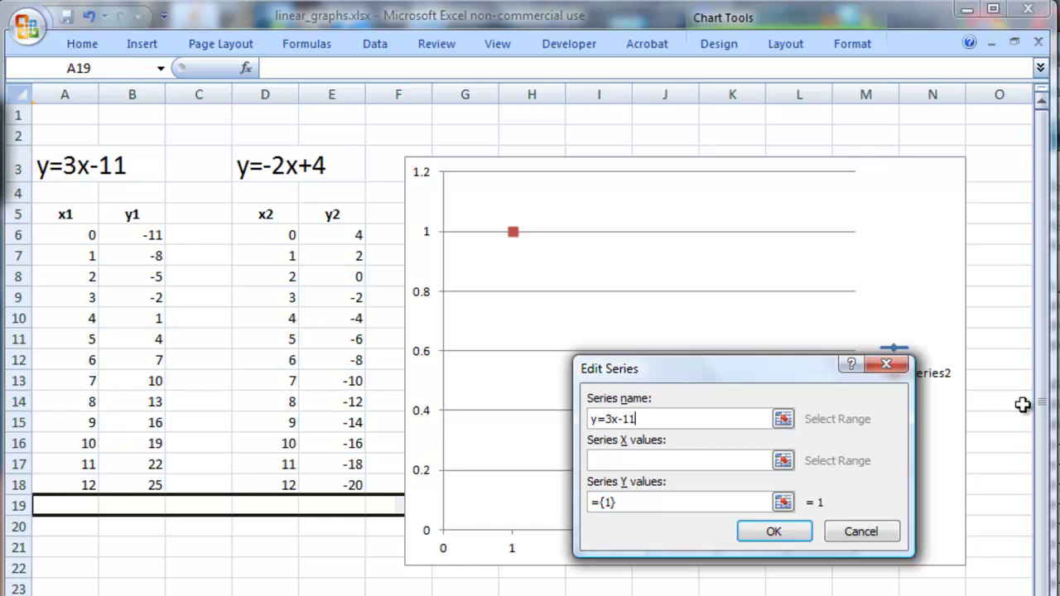
Set the y=3x-11 series' X values to A6:A18 and its Y values to B6:B18.
left_click(784, 461)
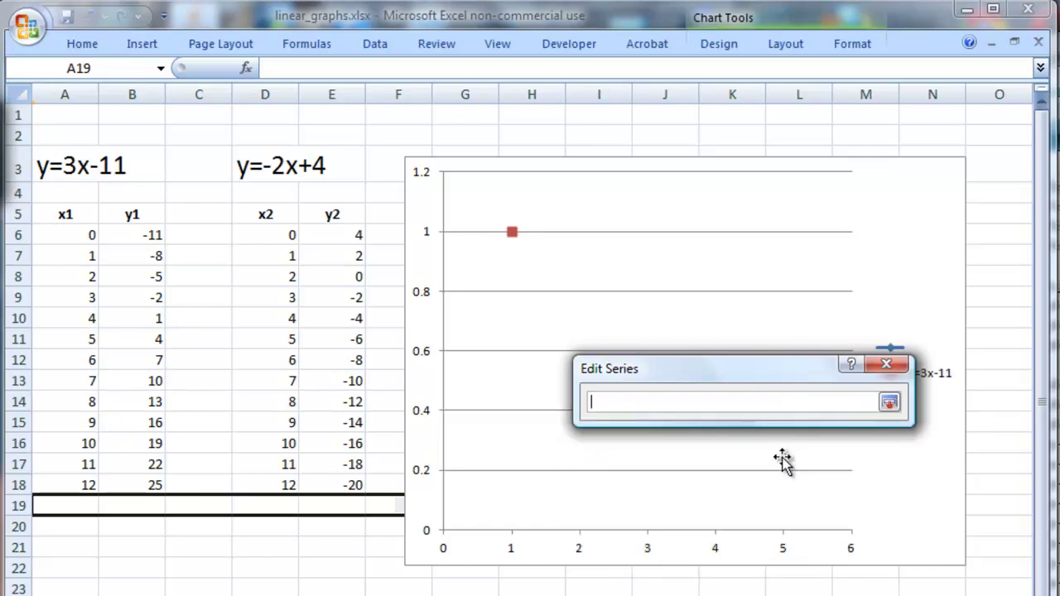
left_click(889, 402)
left_click_drag(64, 233, 58, 480)
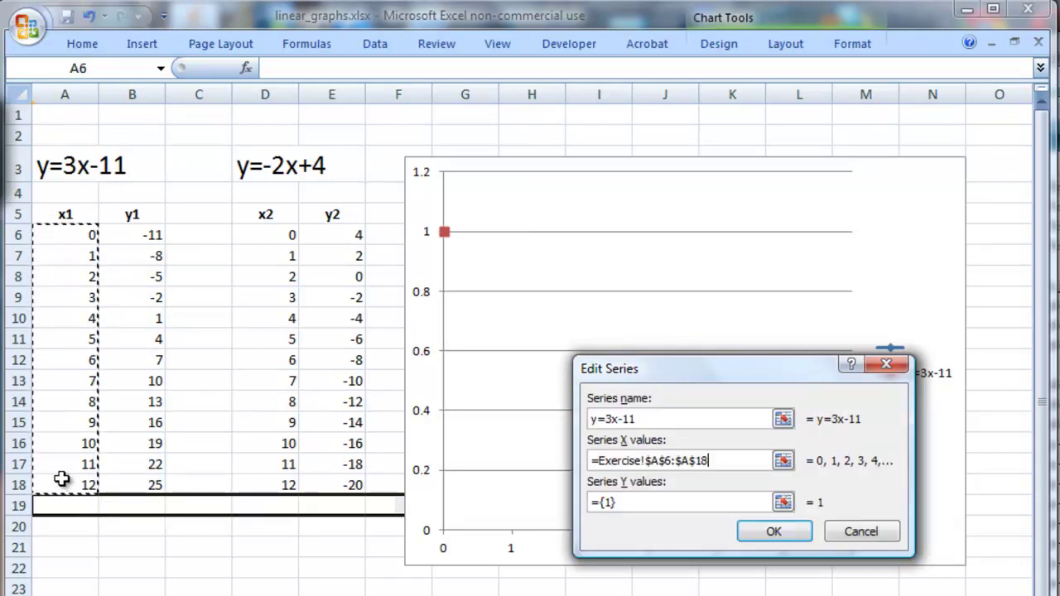
left_click(782, 503)
left_click_drag(134, 236, 120, 483)
left_click(890, 404)
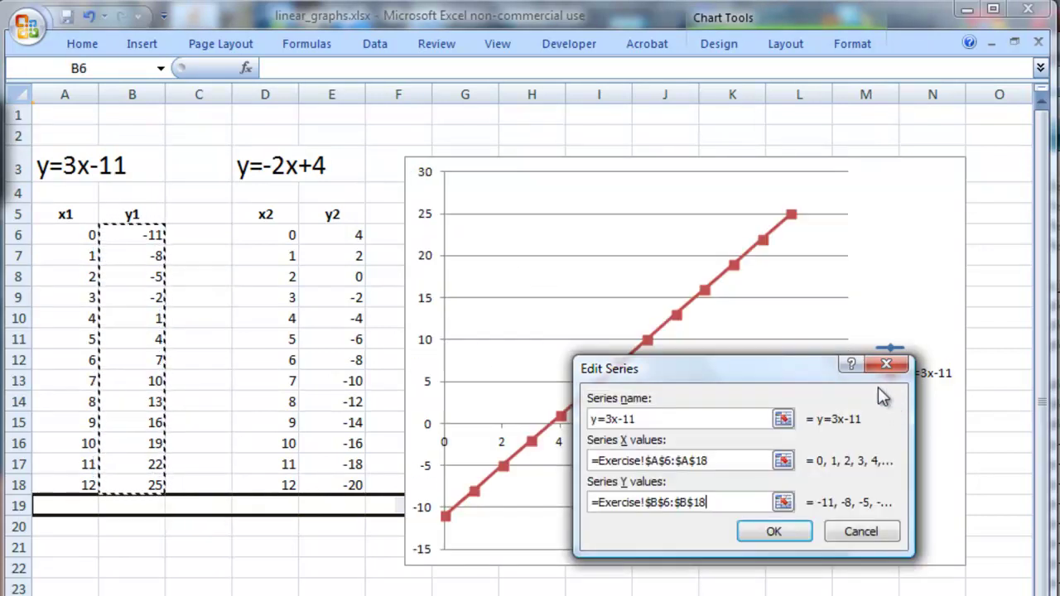
left_click(781, 534)
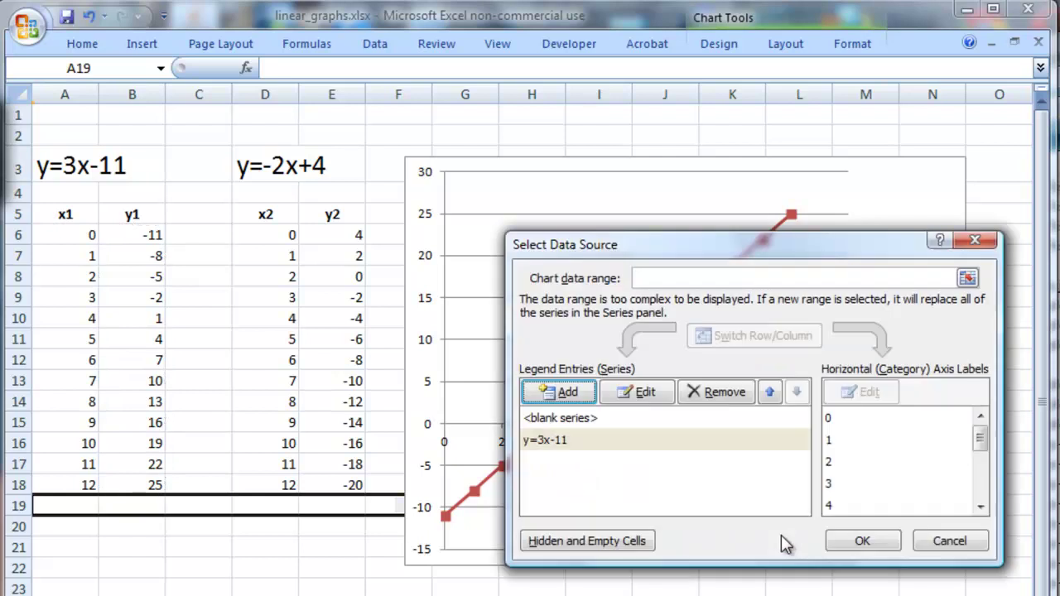
Add another chart series named y=-2x+4.
left_click_drag(809, 261, 1048, 193)
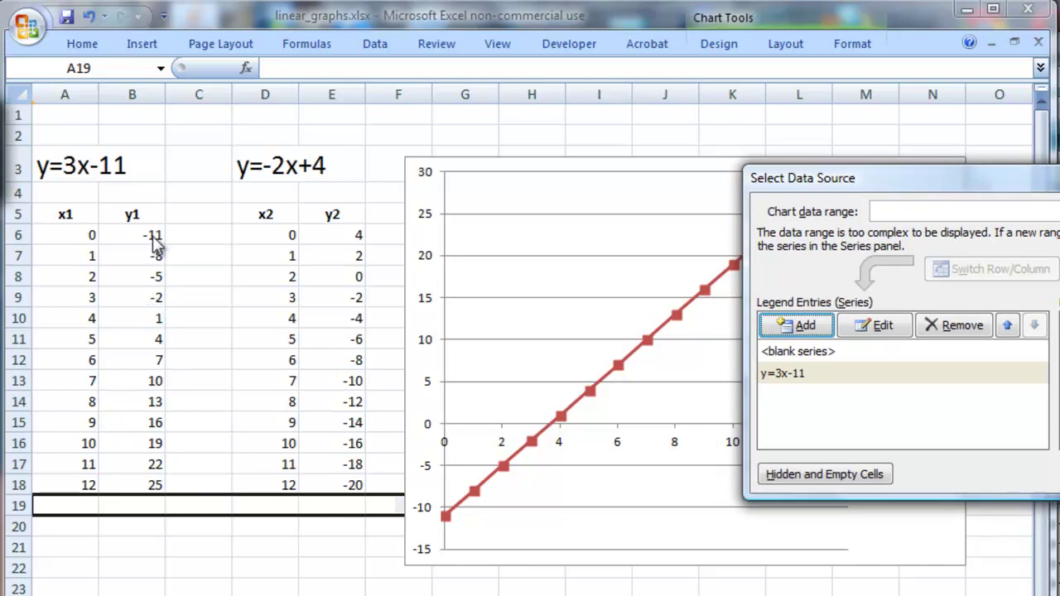
left_click_drag(963, 180, 674, 358)
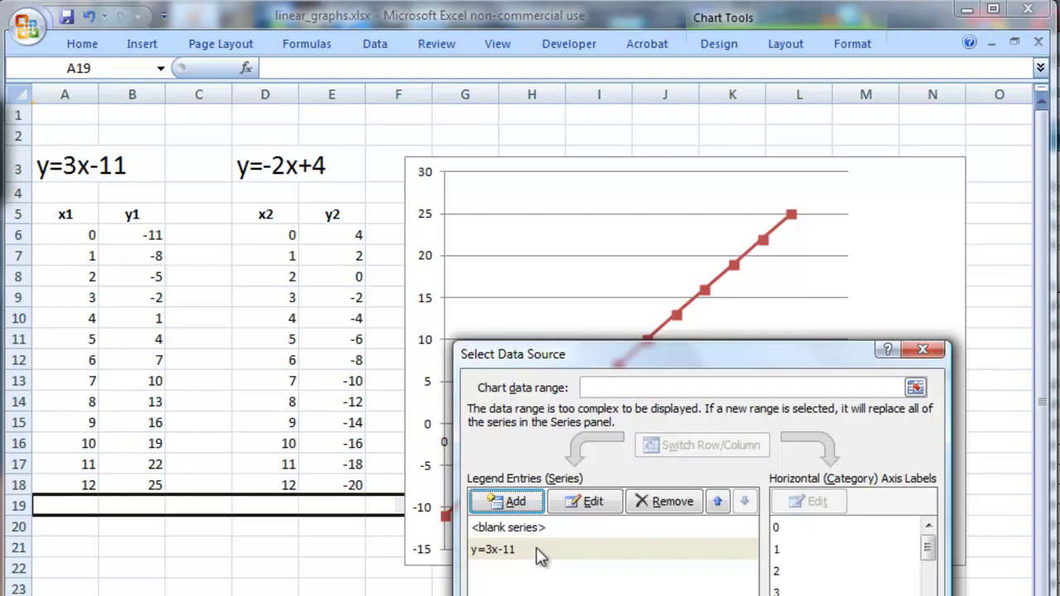
left_click(530, 502)
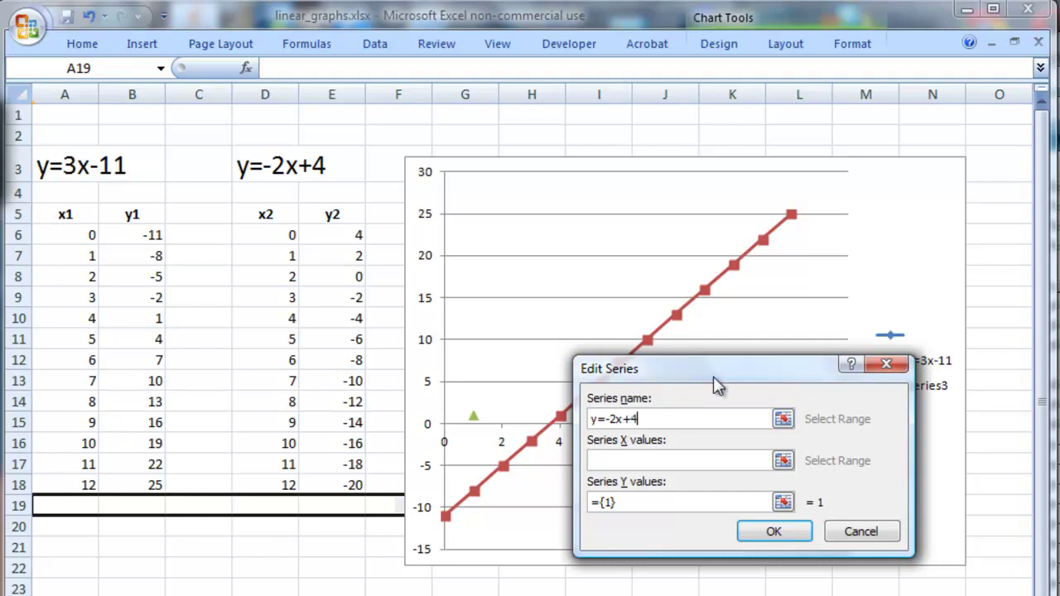
left_click_drag(713, 374, 703, 456)
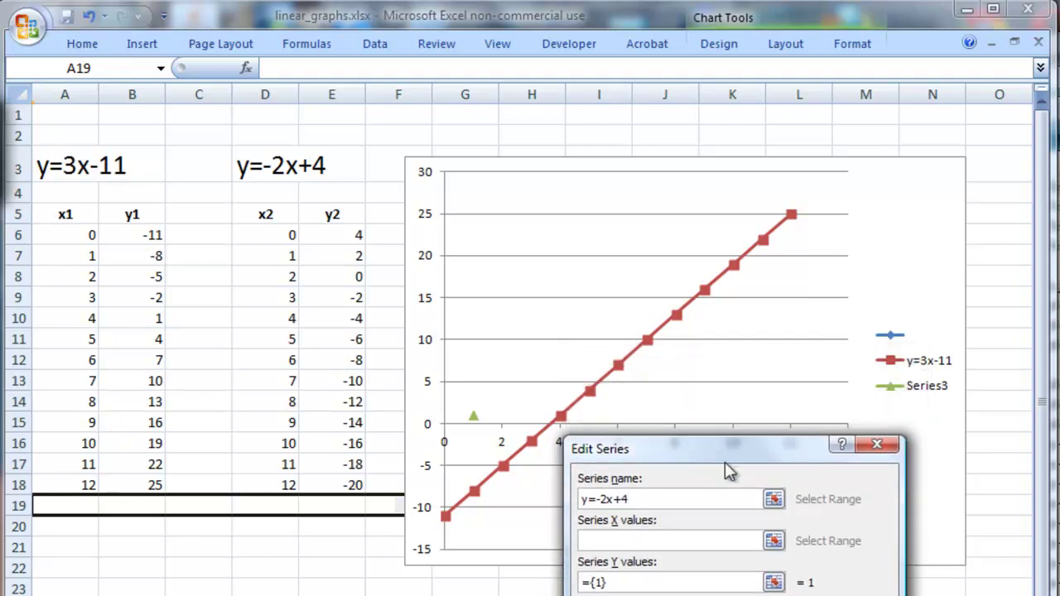
Set the y=-2x+4 series' X values to A6:A18 and Y values to E6:E18, and accept the chart's data source.
left_click(774, 541)
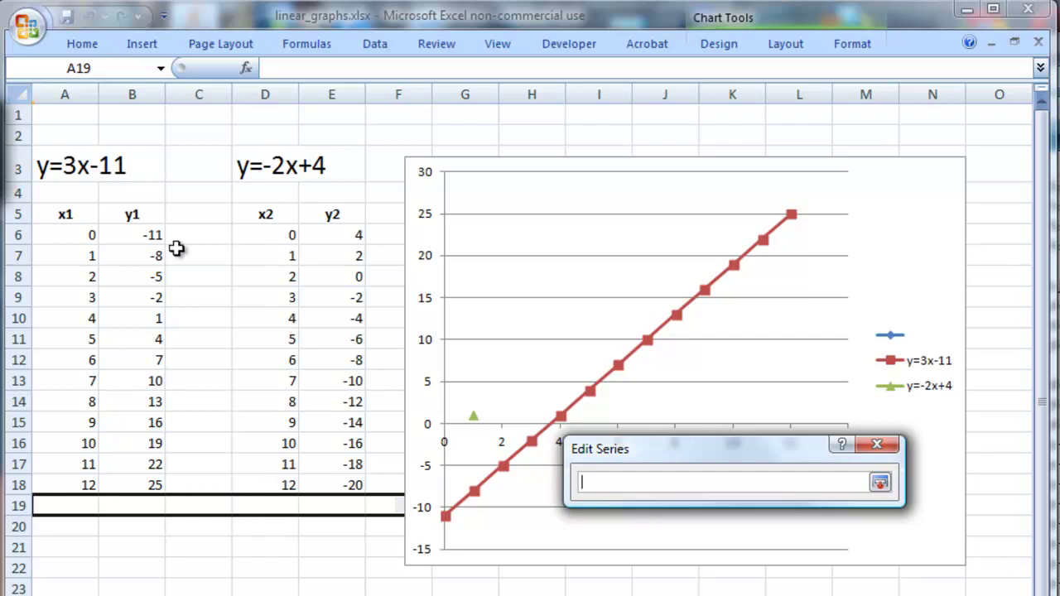
left_click(66, 236)
left_click_drag(65, 236, 66, 484)
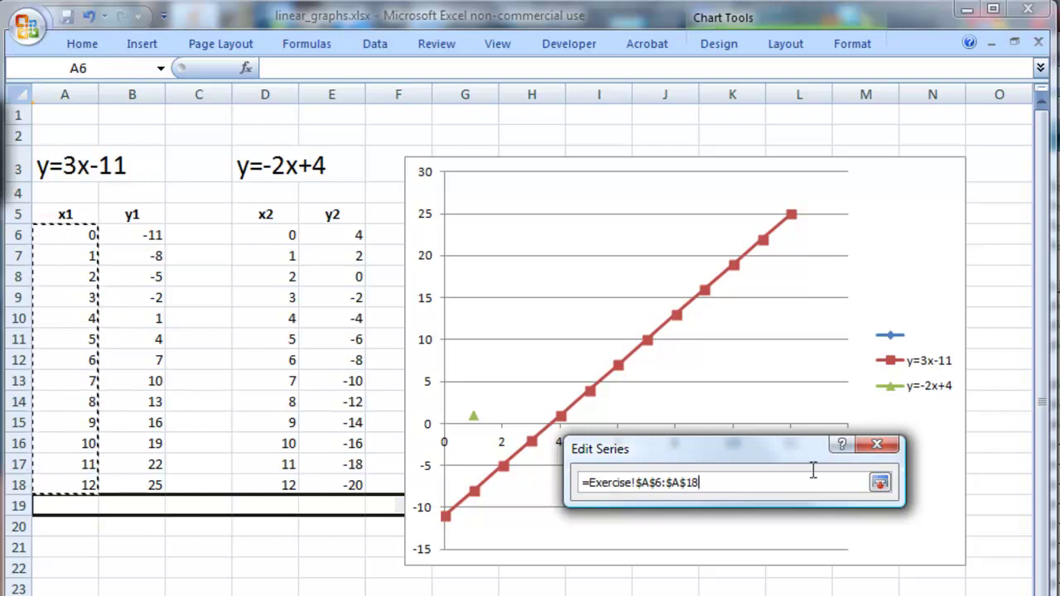
left_click(880, 485)
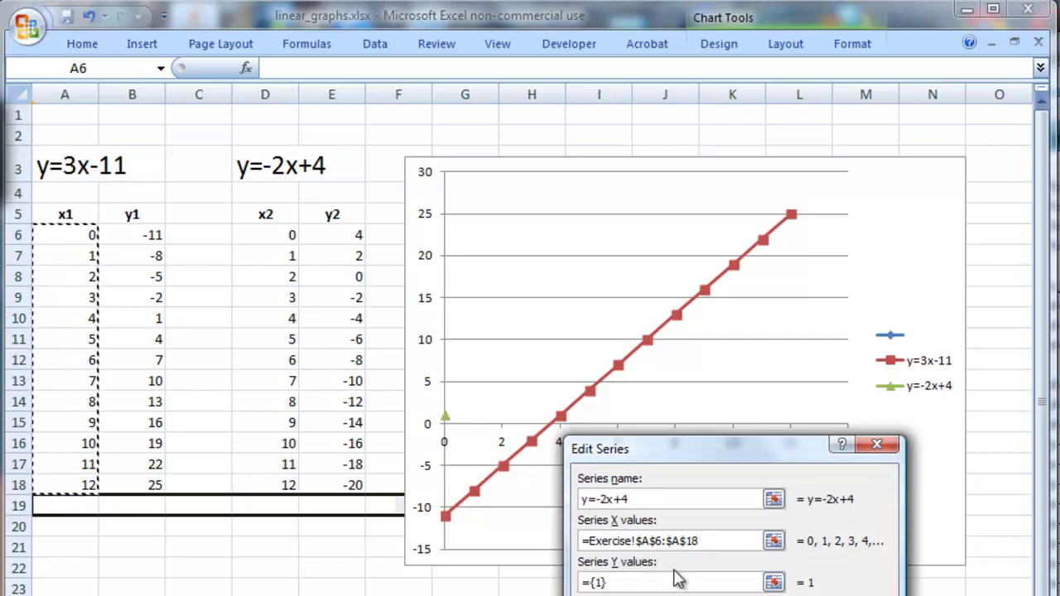
left_click(773, 582)
left_click_drag(349, 236, 347, 474)
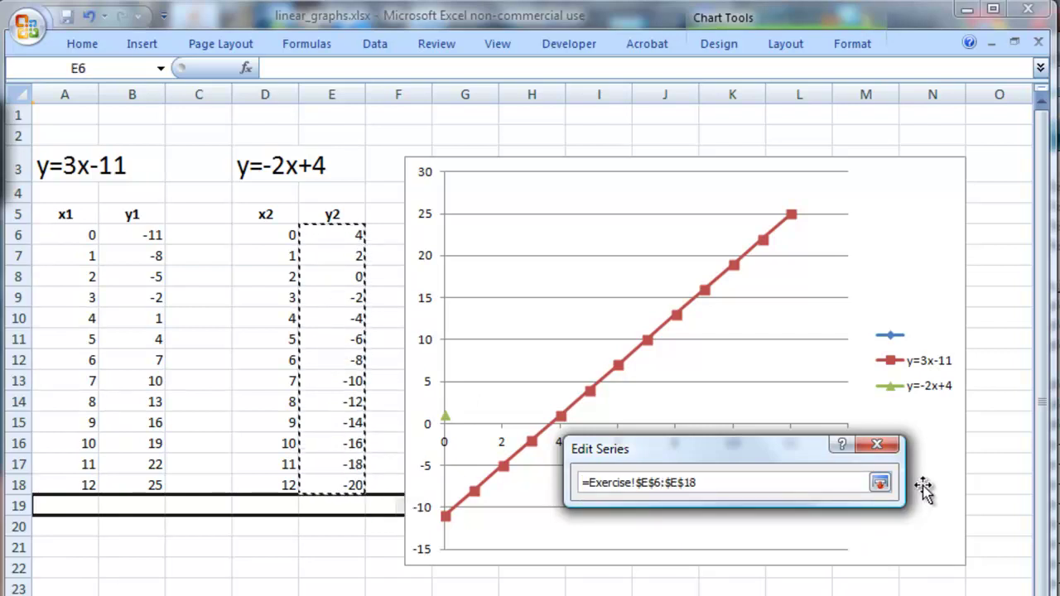
left_click(880, 482)
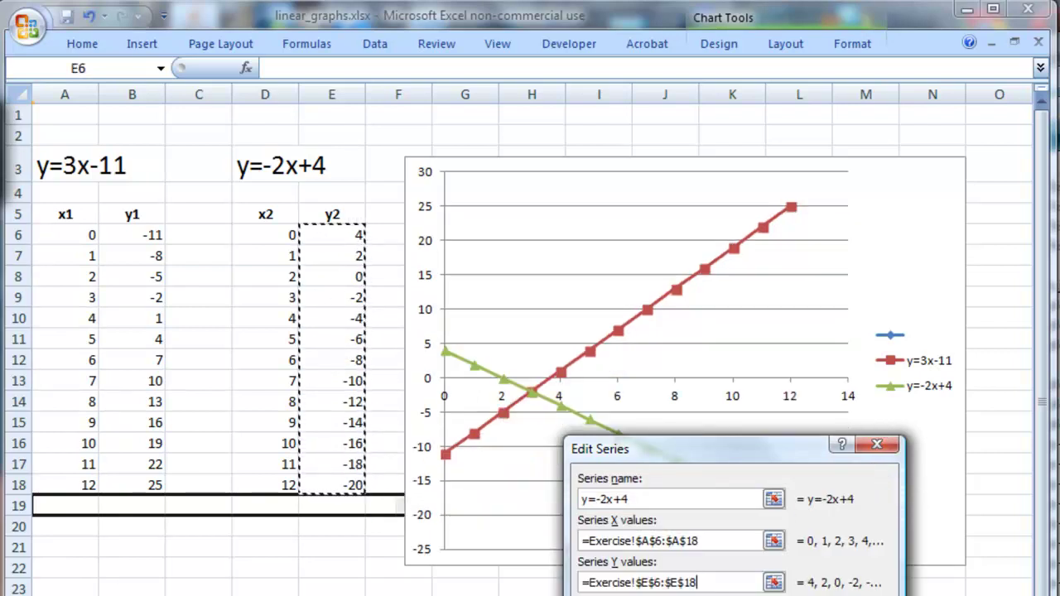
key("Return")
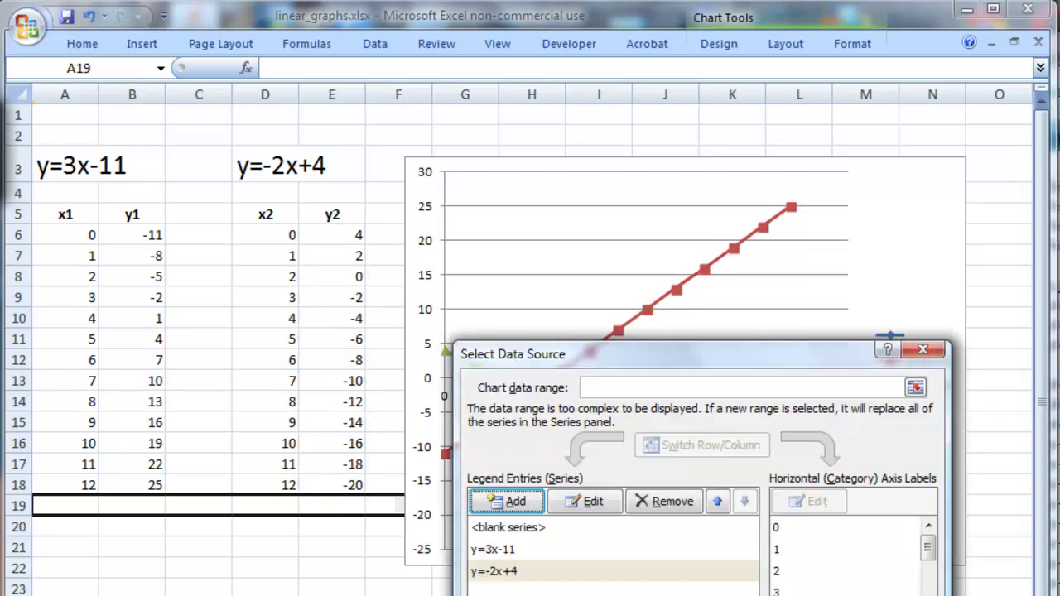
left_click_drag(744, 358, 713, 425)
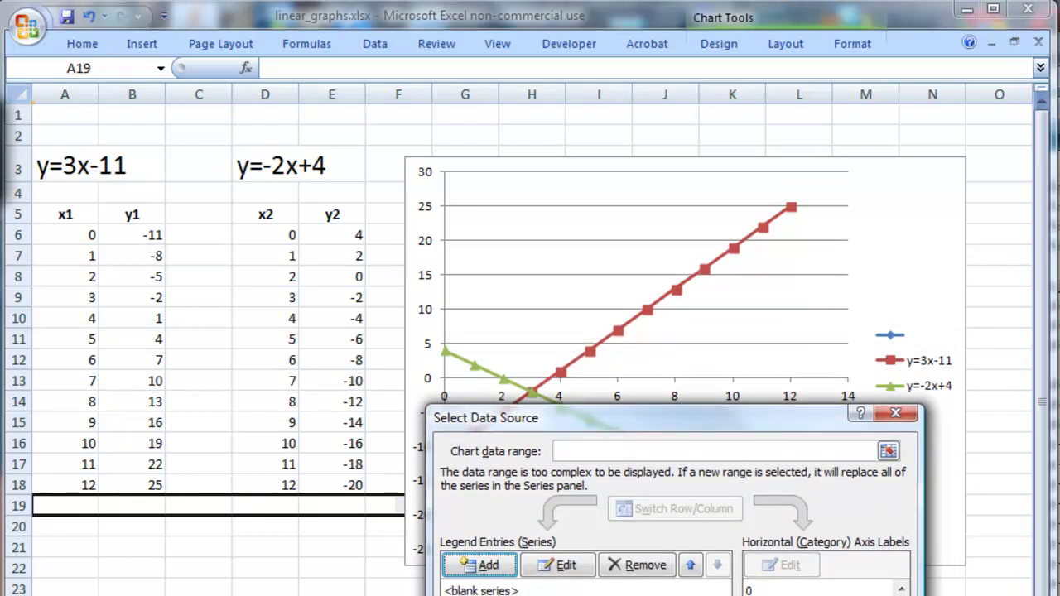
key("Return")
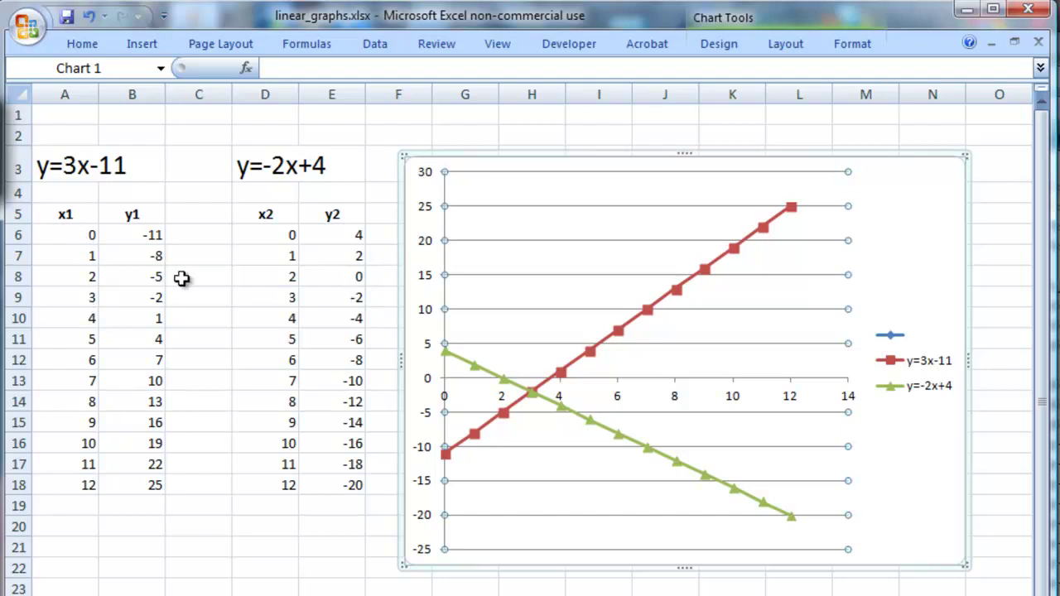
Select A9:E9 to compare the two tables' values with the intersection of the lines on the chart.
left_click_drag(74, 297, 335, 289)
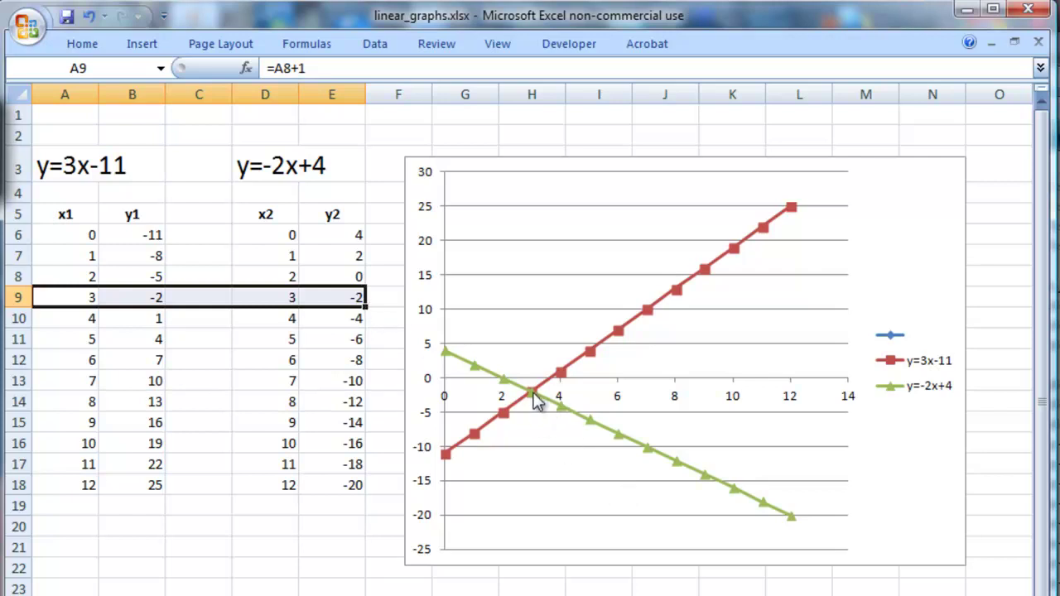
Set the chart's primary vertical axis to Show Default Axis.
left_click(627, 215)
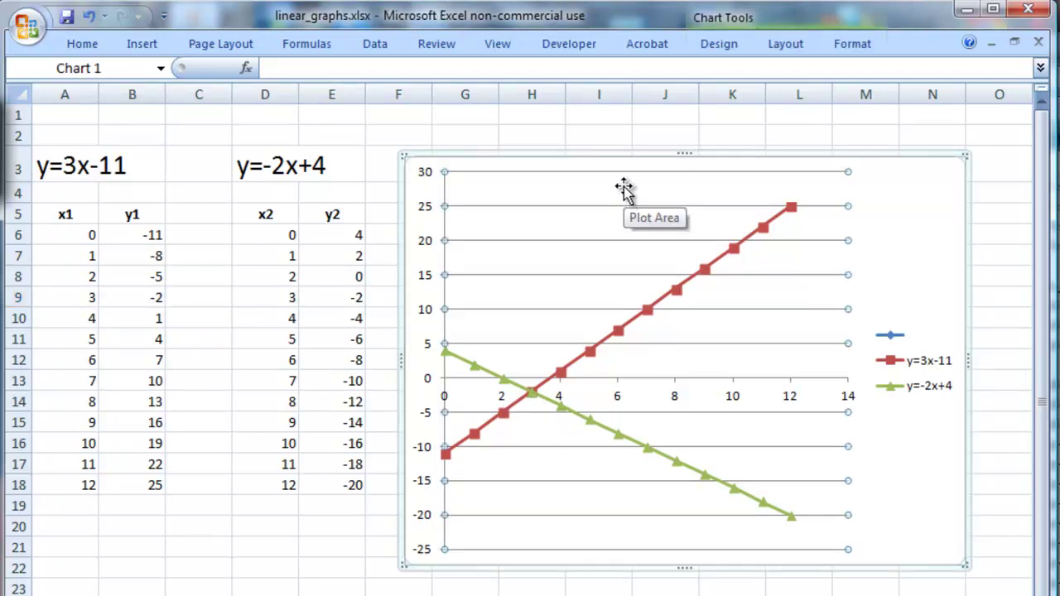
left_click(778, 45)
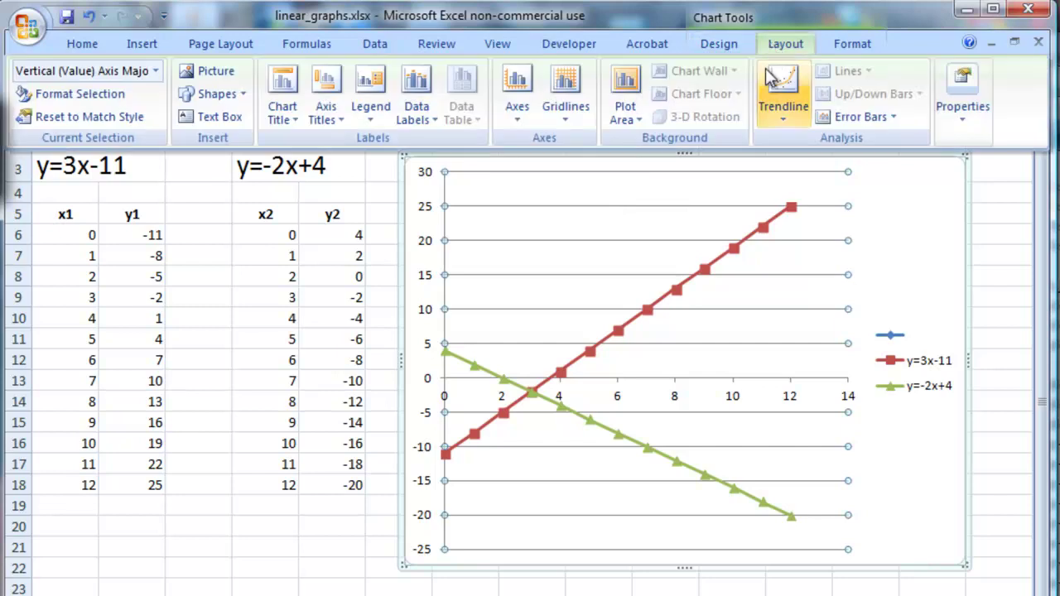
left_click(520, 112)
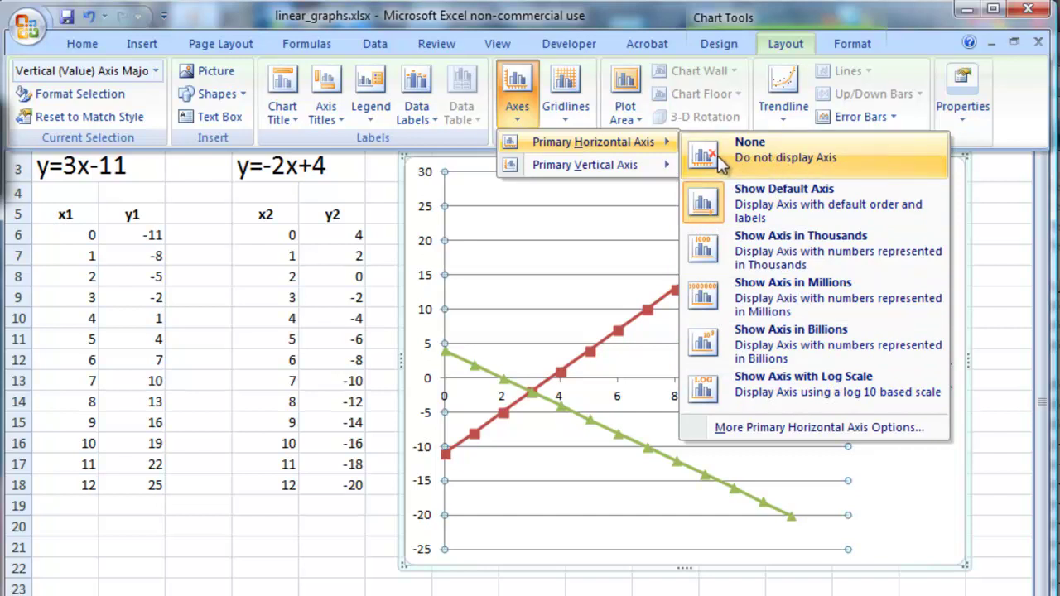
mouse_move(634, 167)
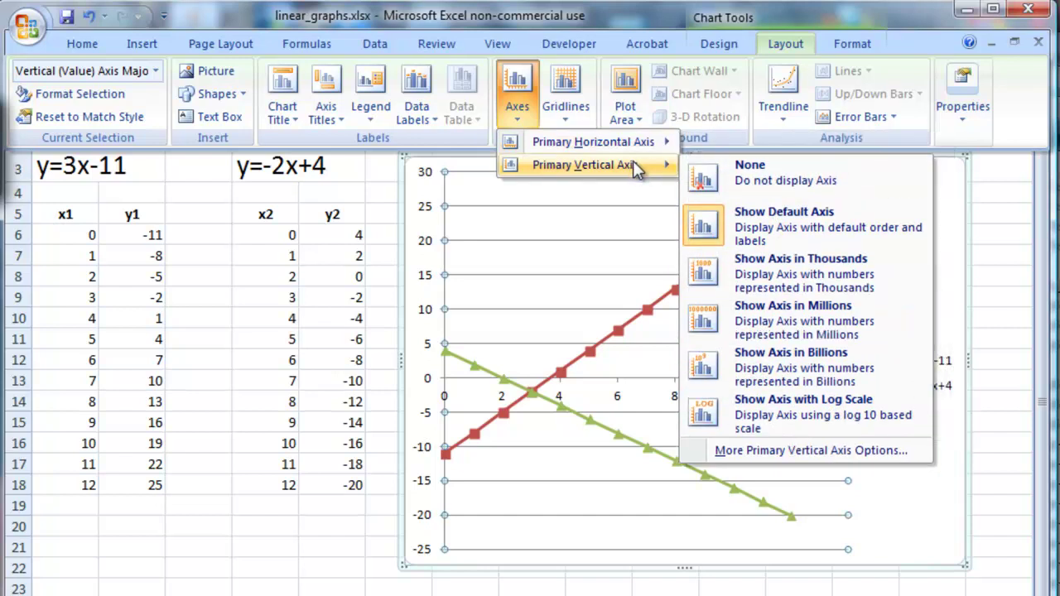
left_click(788, 230)
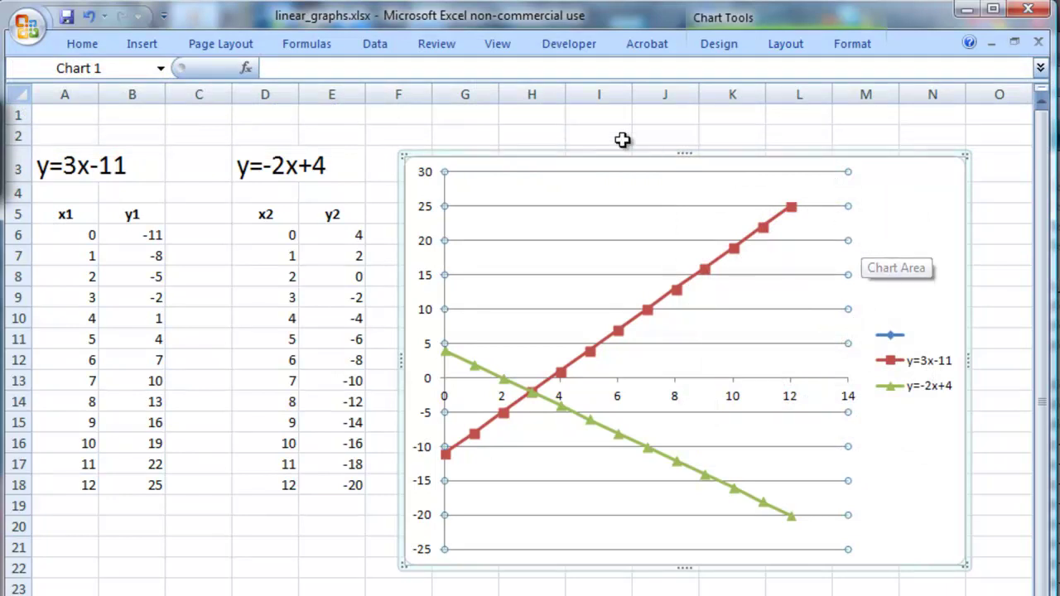
Set the chart's primary horizontal axis to Show Default Axis.
left_click(792, 51)
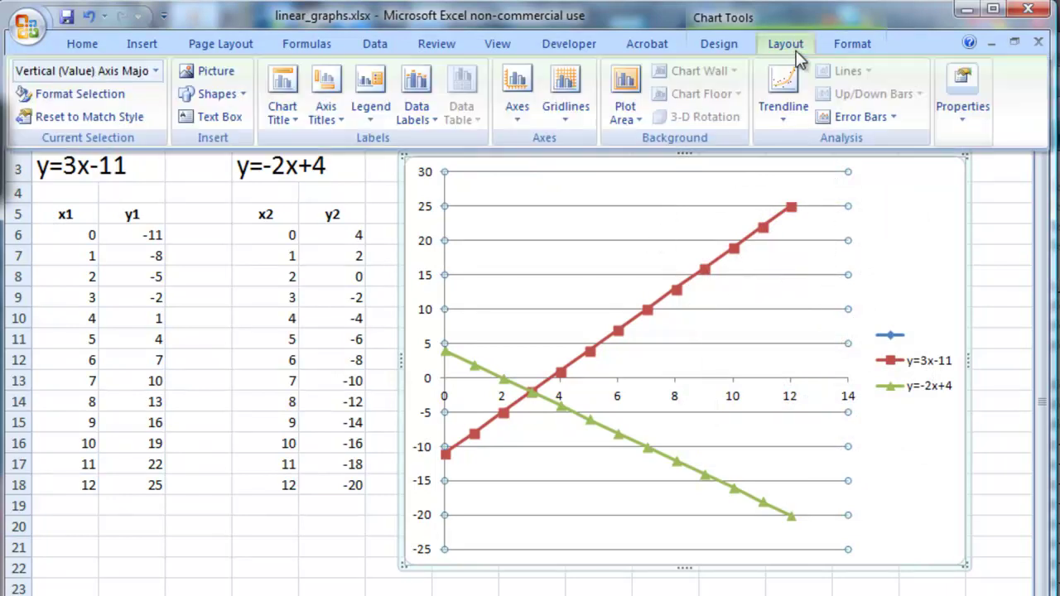
left_click(529, 118)
mouse_move(530, 144)
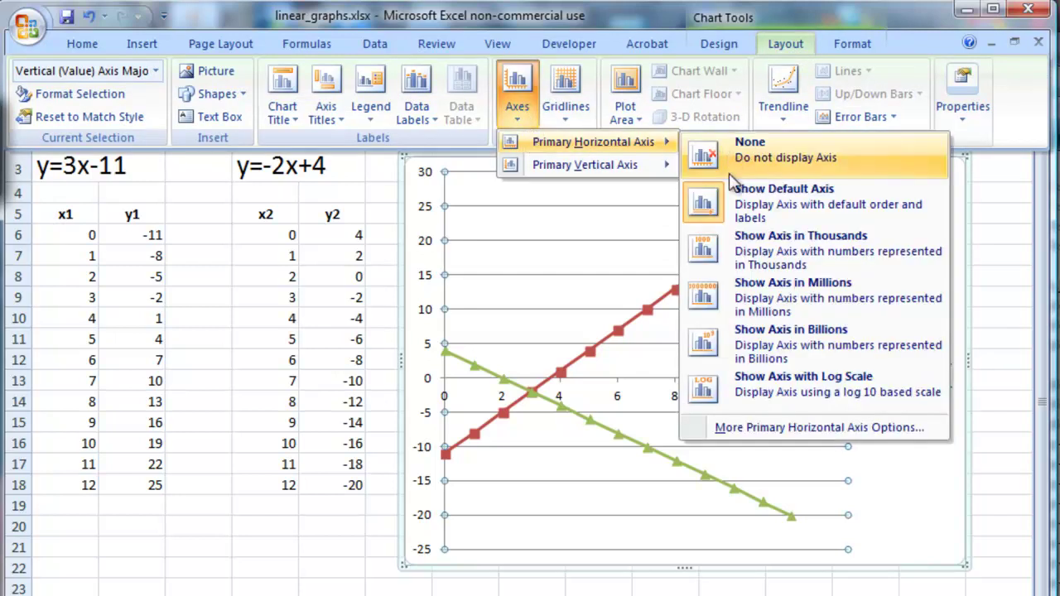
left_click(711, 201)
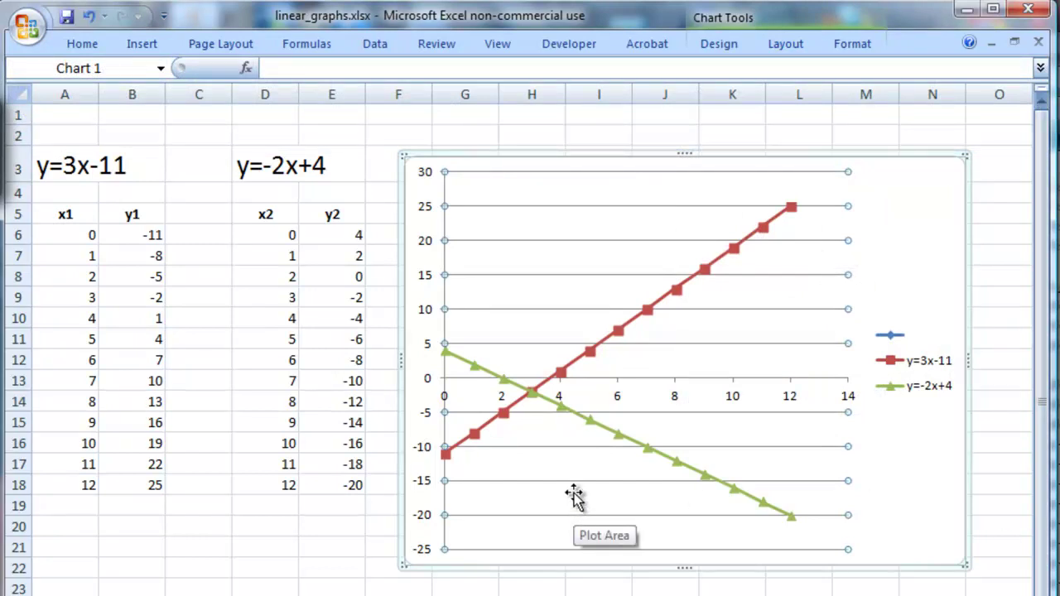
Display major primary vertical gridlines on the chart.
left_click(786, 46)
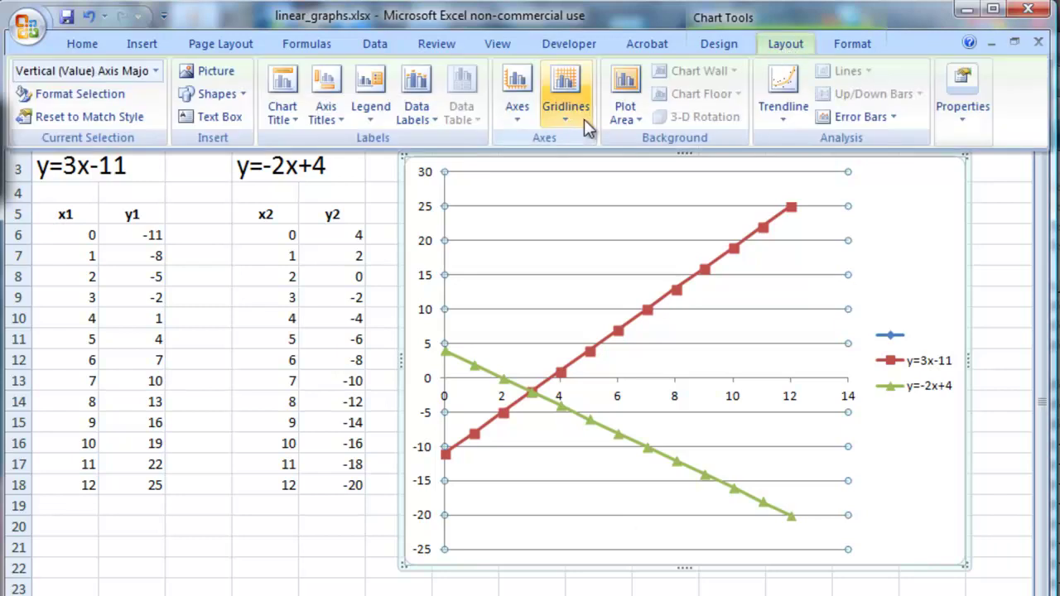
left_click(568, 101)
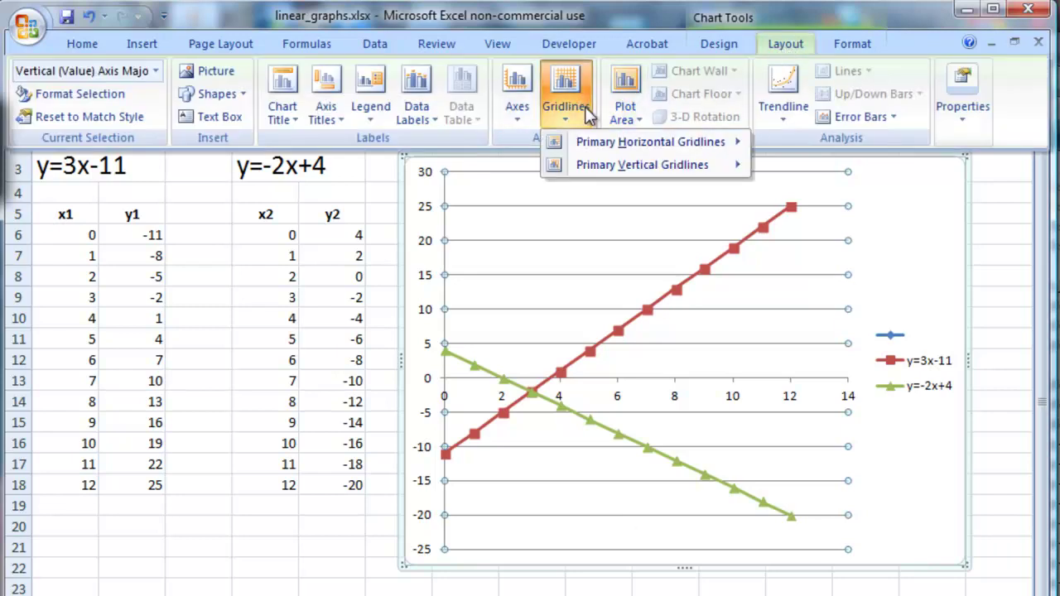
mouse_move(613, 146)
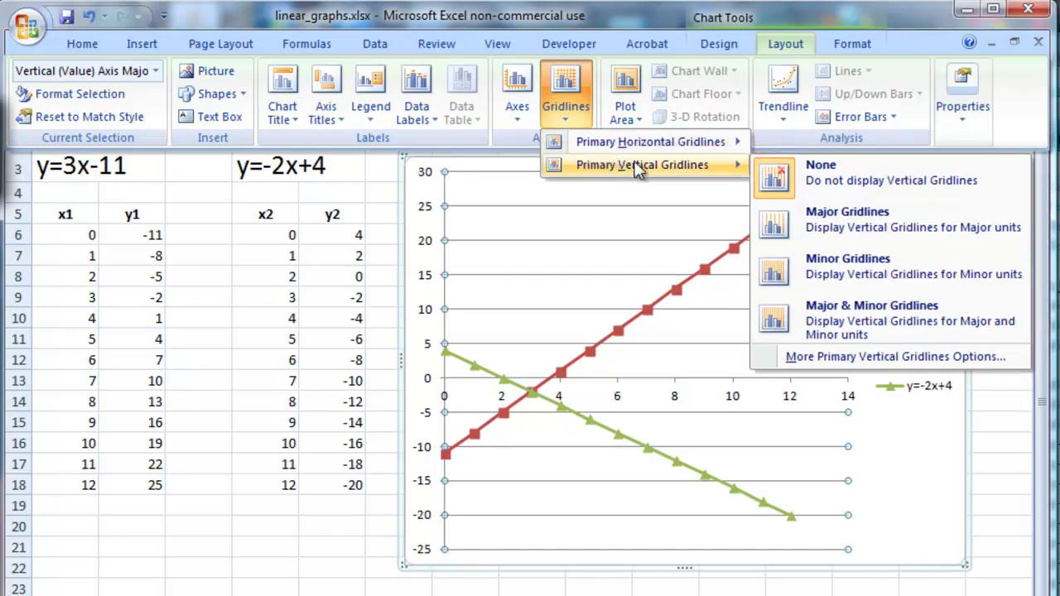
left_click(923, 238)
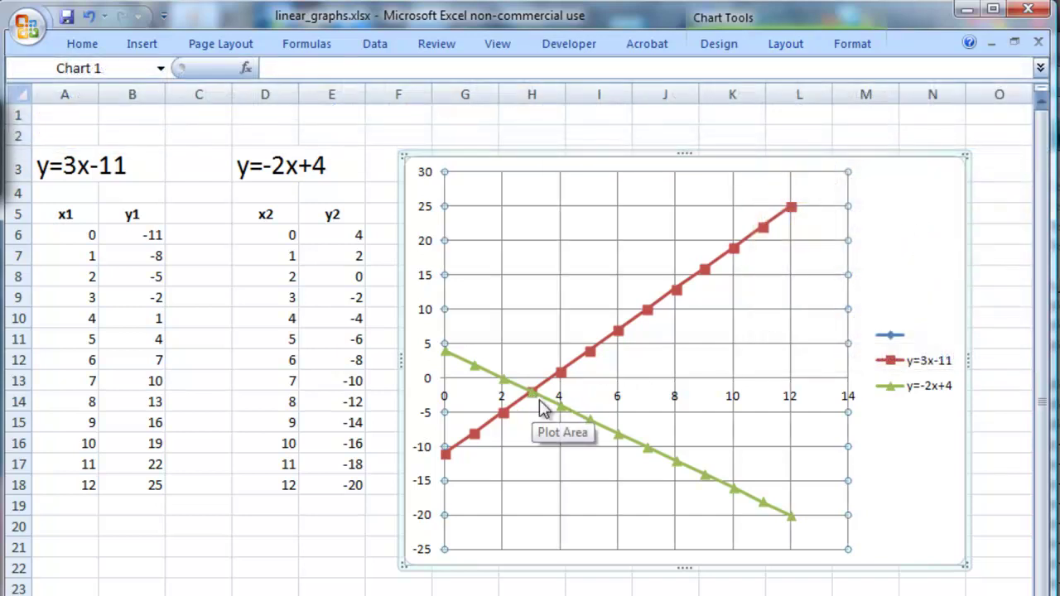
Set the chart's primary vertical gridlines to Major & Minor Gridlines.
left_click(796, 43)
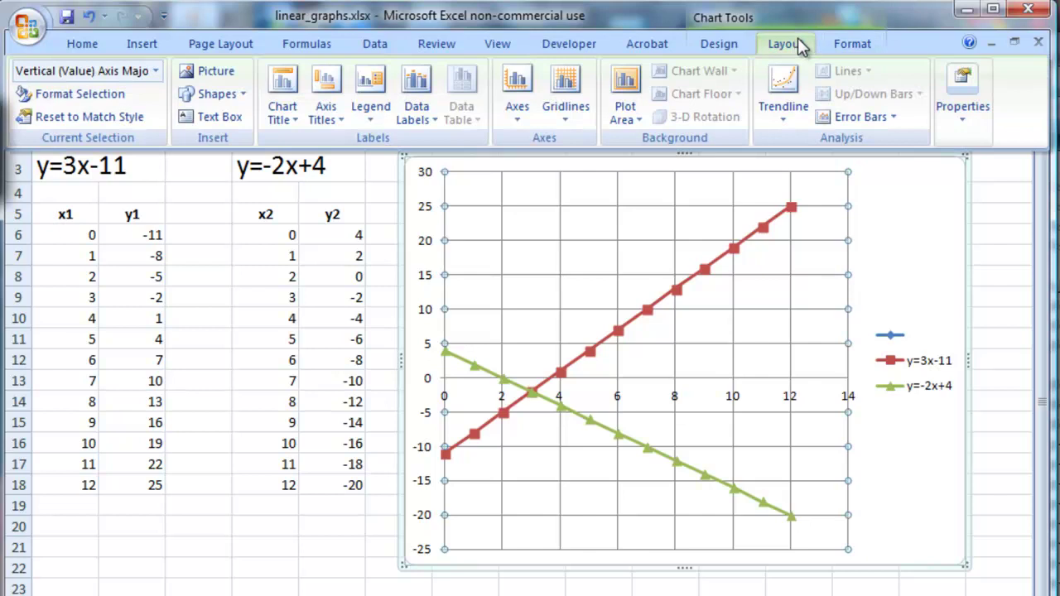
left_click(582, 112)
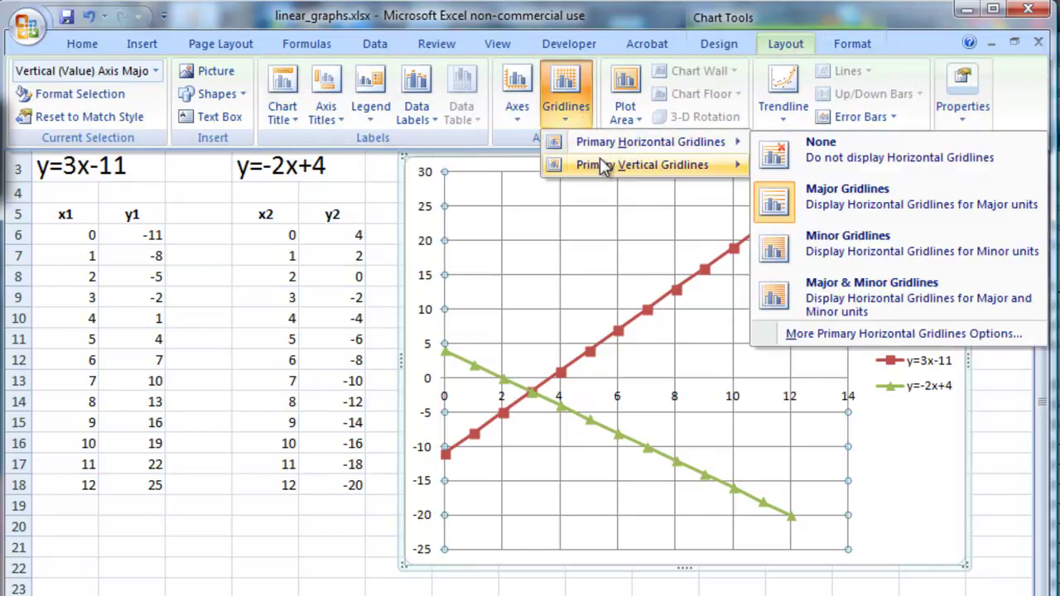
mouse_move(646, 164)
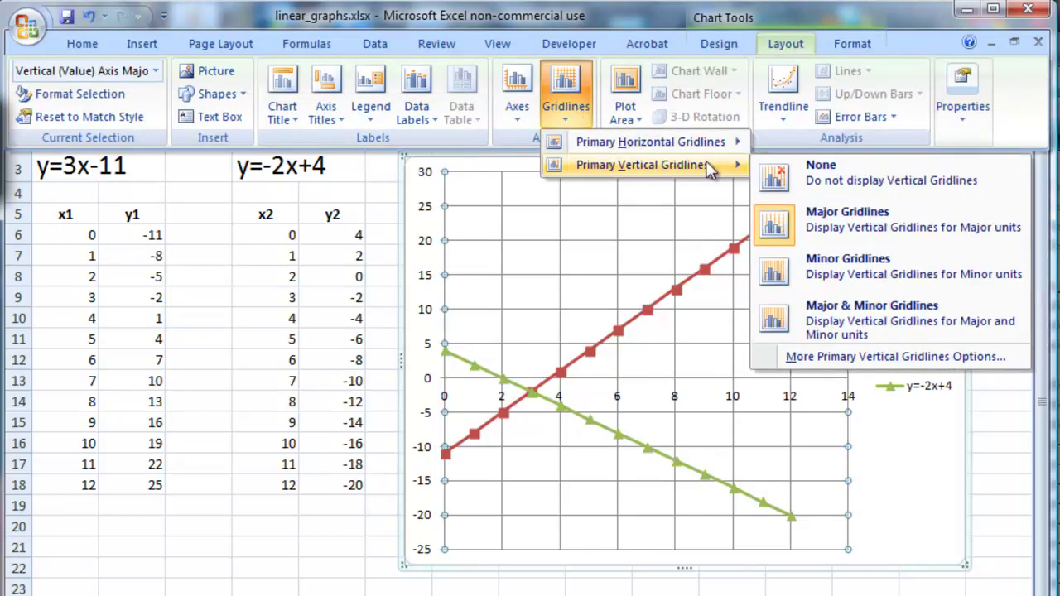
left_click(832, 311)
key("ctrl+F1")
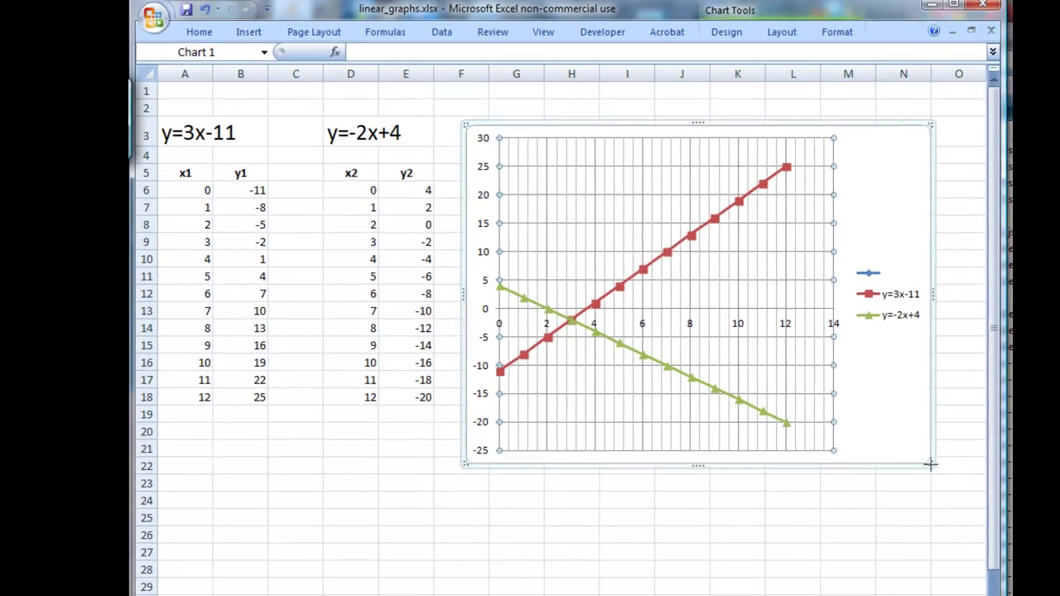
Enlarge the chart in both directions so its lower corner reaches about column R and row 28.
left_click_drag(931, 464, 789, 519)
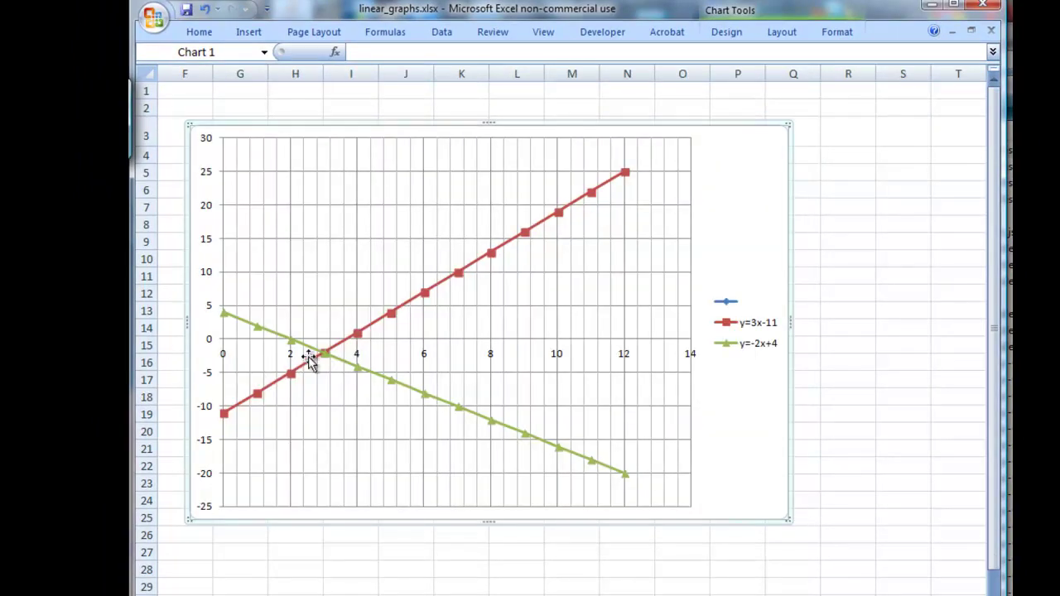
left_click_drag(788, 520, 853, 568)
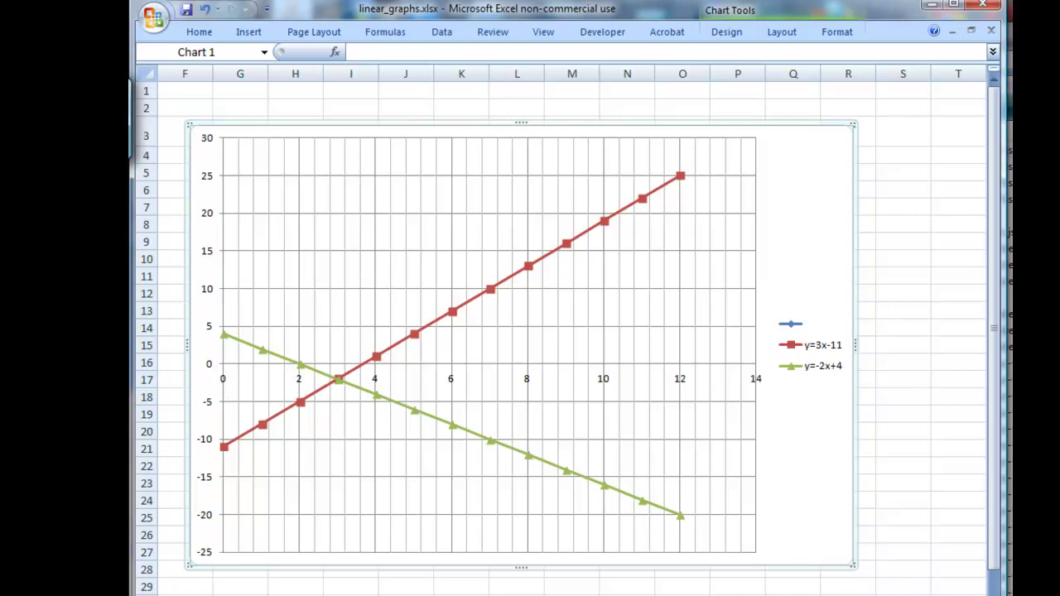
scroll(530, 331, "left", 1)
scroll(530, 331, "left", 3)
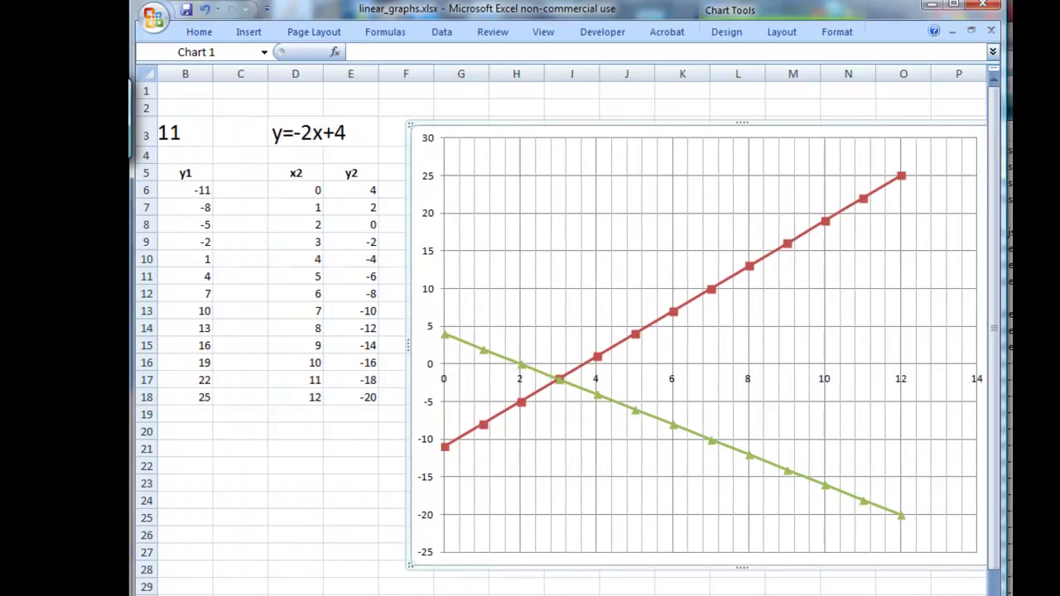
scroll(530, 331, "left", 1)
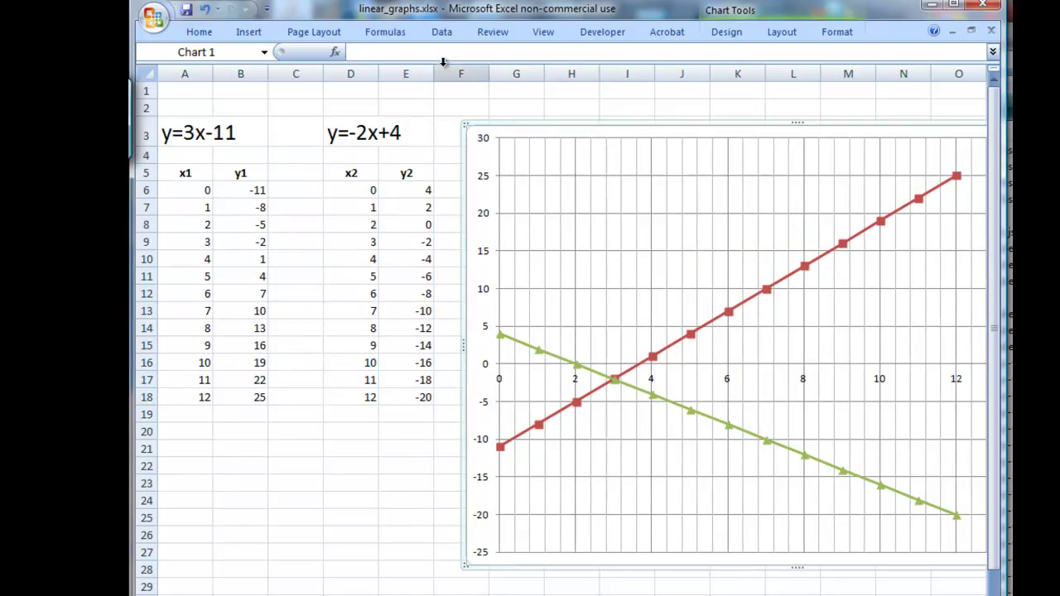
Add a centered overlay title to the chart reading "Linear Equations".
left_click(781, 32)
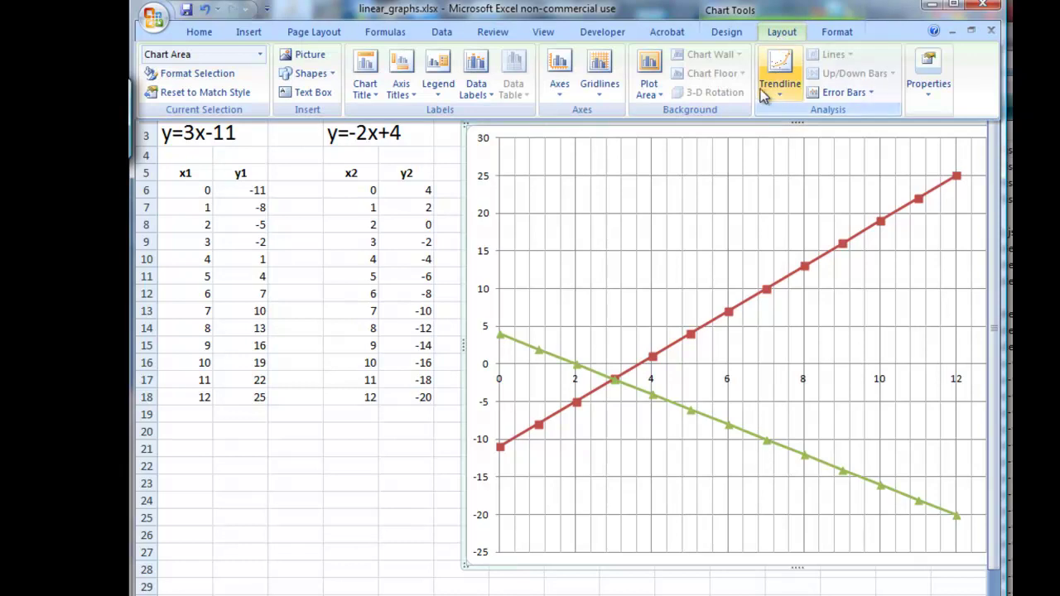
left_click(367, 79)
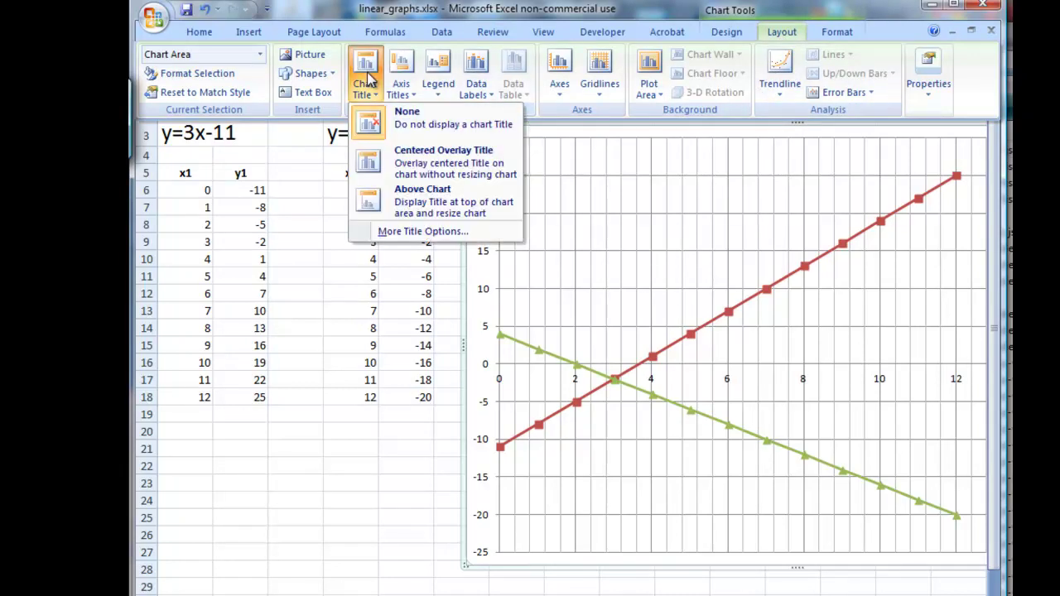
left_click(442, 170)
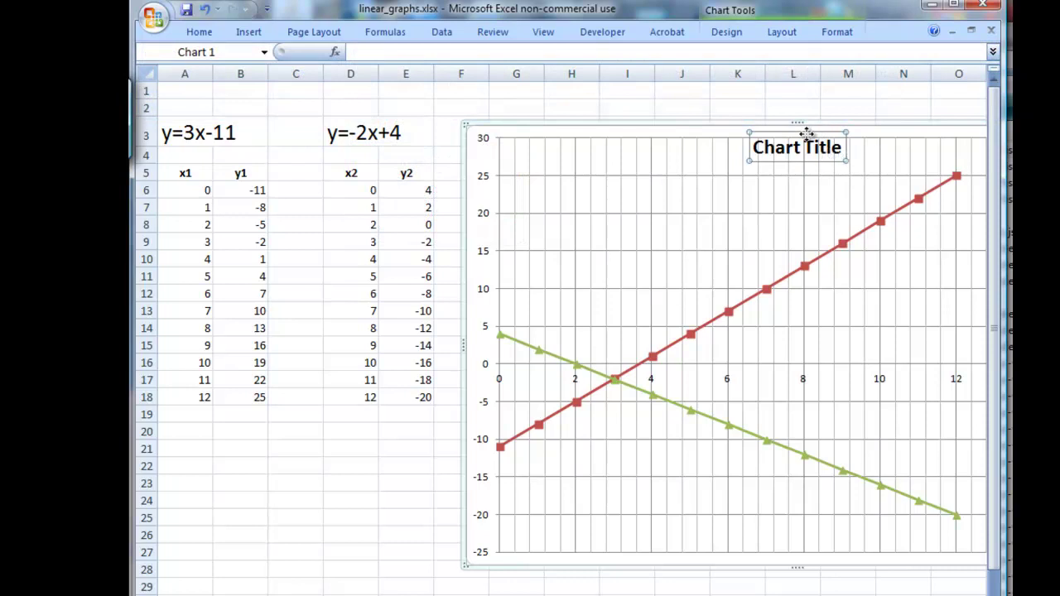
left_click(804, 145)
left_click_drag(843, 147, 756, 147)
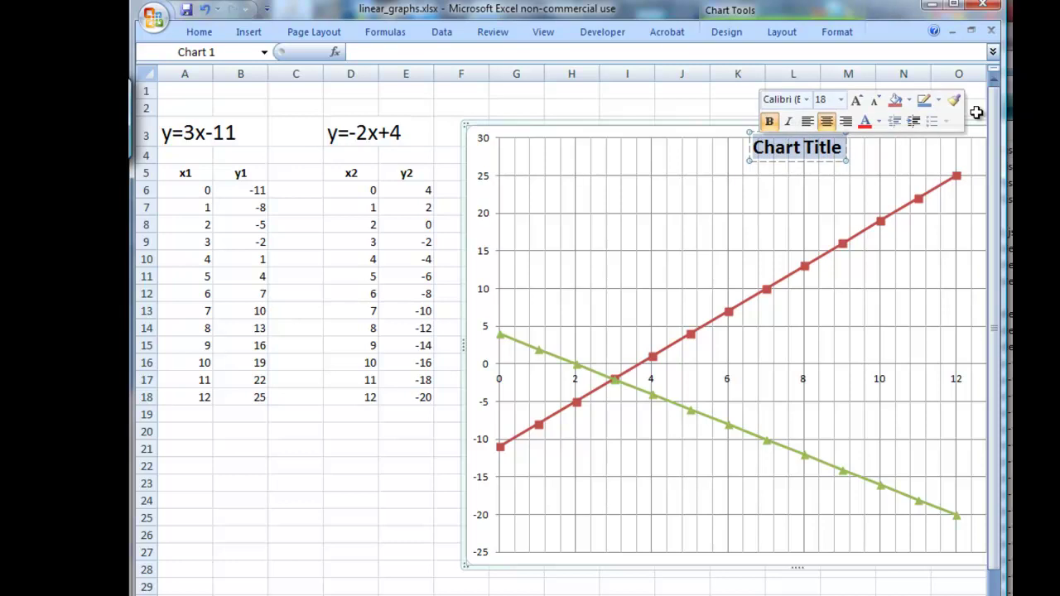
type("Linear")
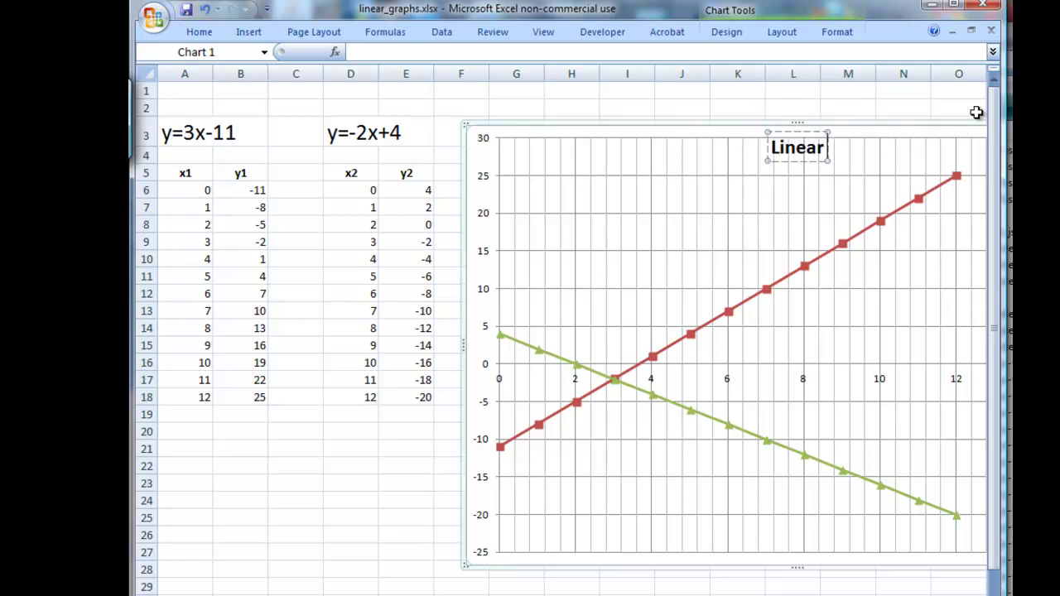
type(" Equations")
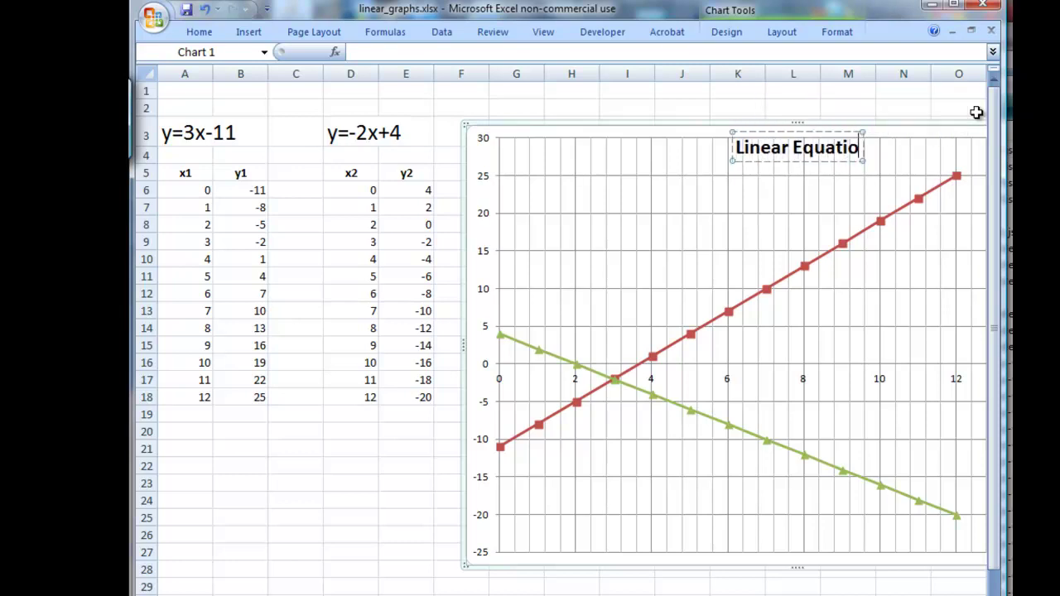
left_click(838, 196)
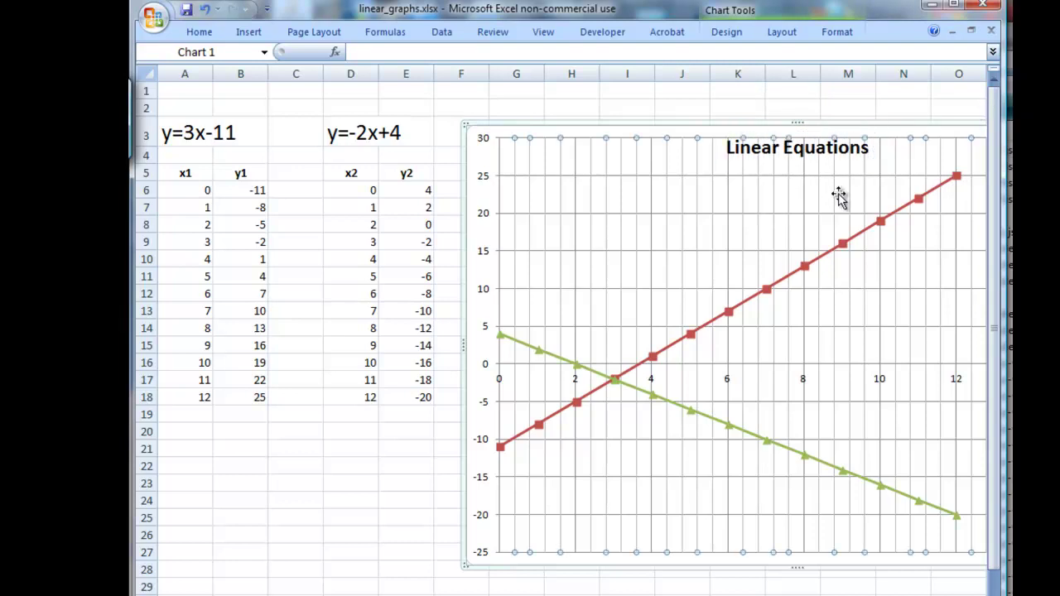
left_click(829, 151)
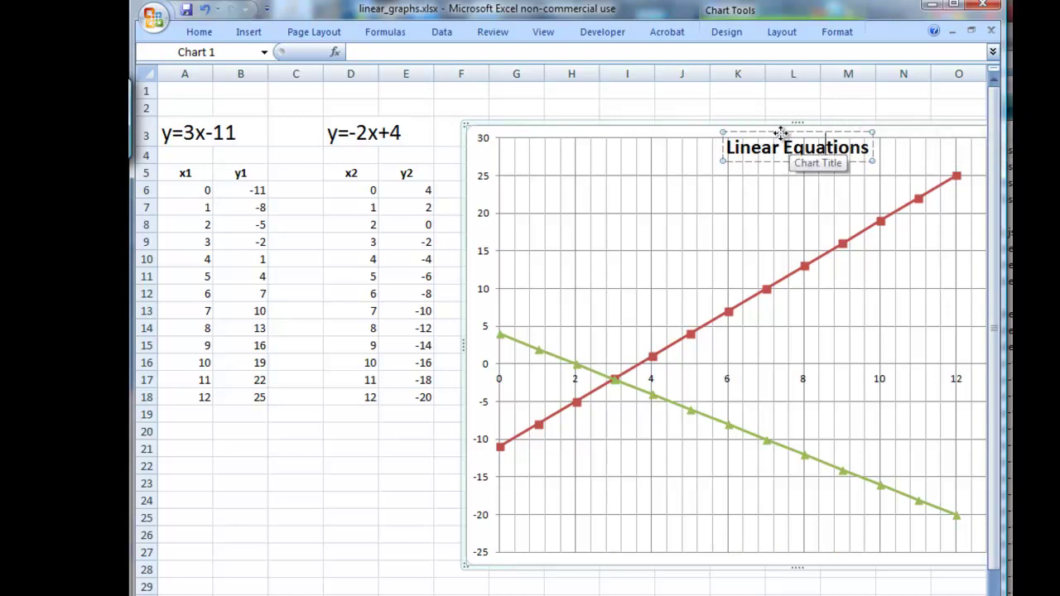
left_click(711, 211)
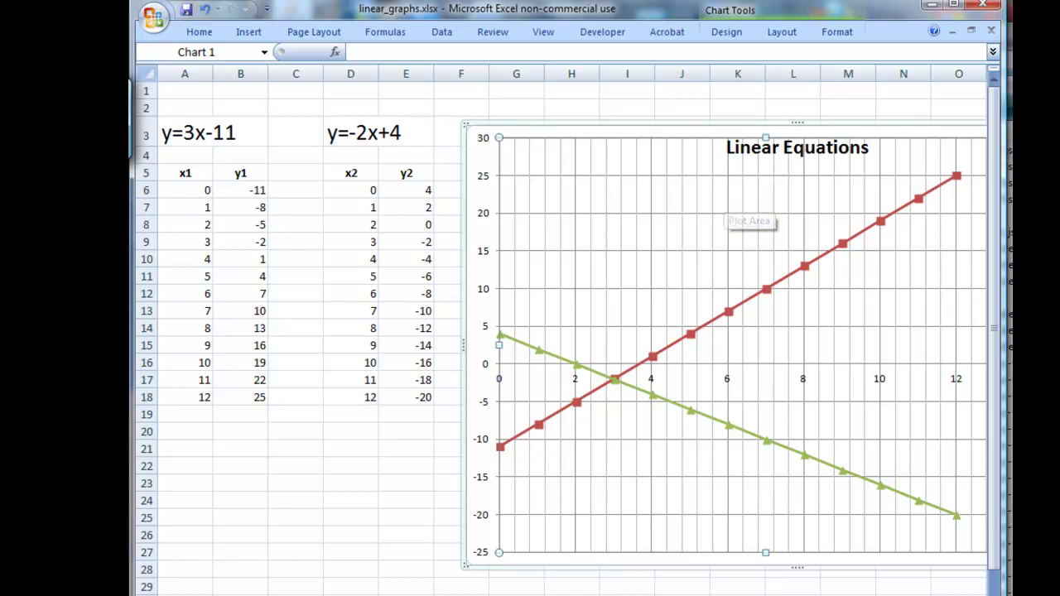
Add a title below the horizontal axis reading "x Axis" and a vertical axis title reading "y Axis".
scroll(563, 344, "right", 5)
scroll(563, 344, "left", 2)
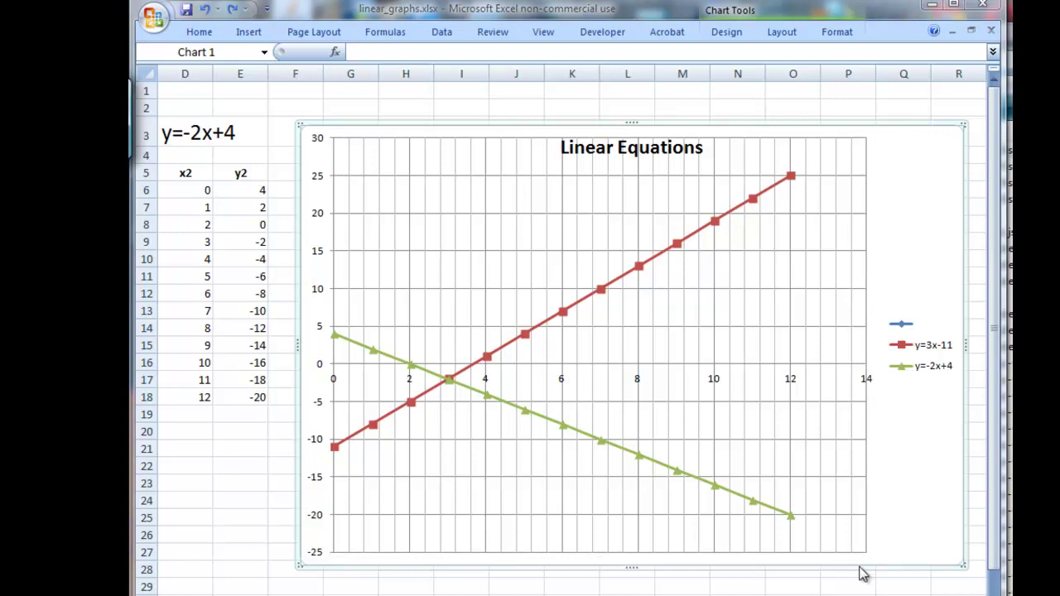
left_click(778, 37)
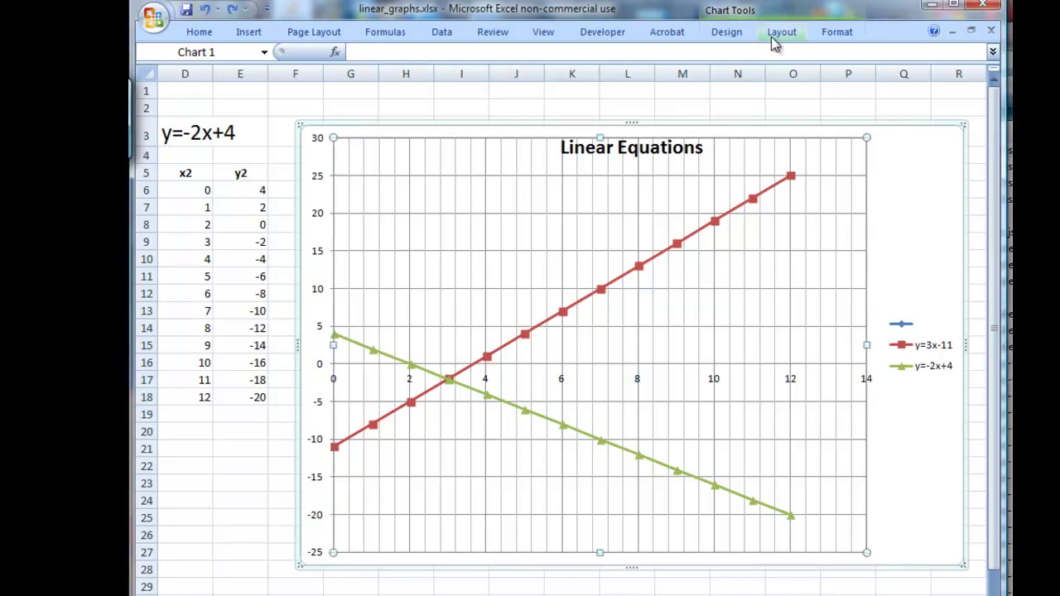
left_click(410, 88)
mouse_move(434, 112)
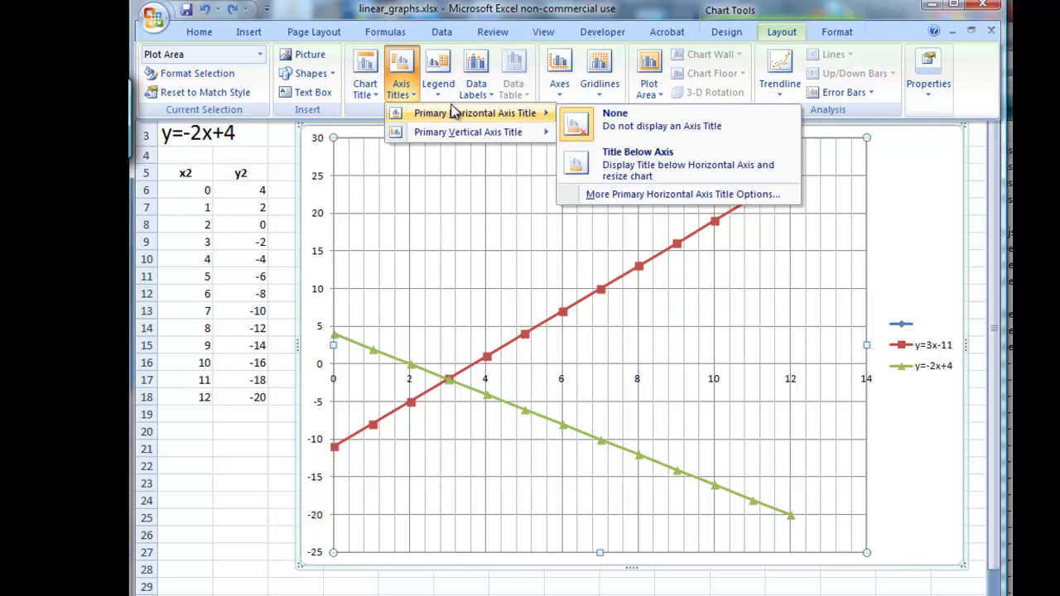
left_click(627, 159)
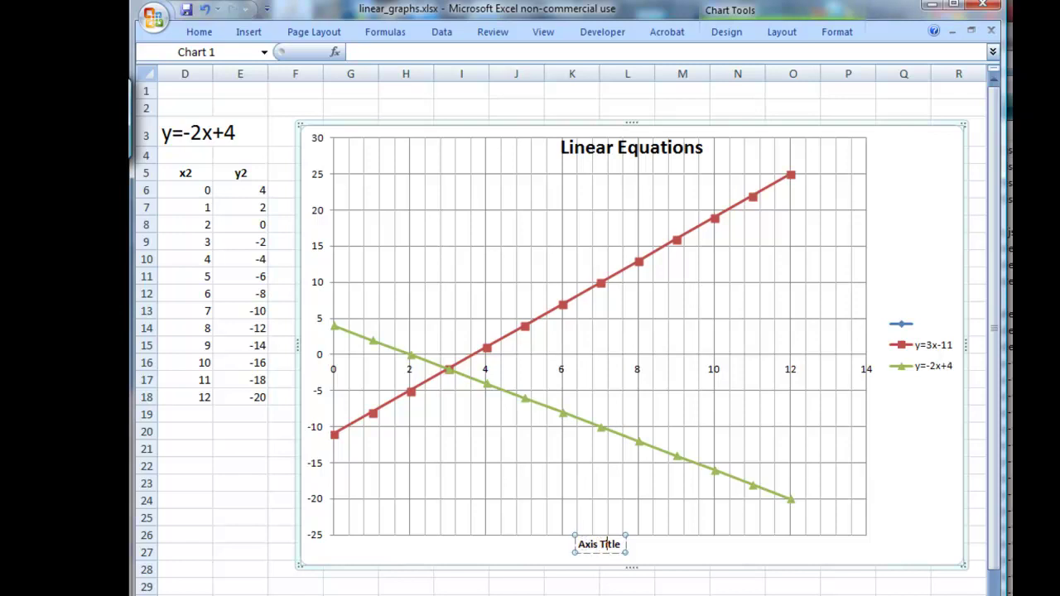
key("BackSpace")
key("BackSpace")
key("BackSpace")
key("BackSpace")
key("BackSpace")
key("BackSpace")
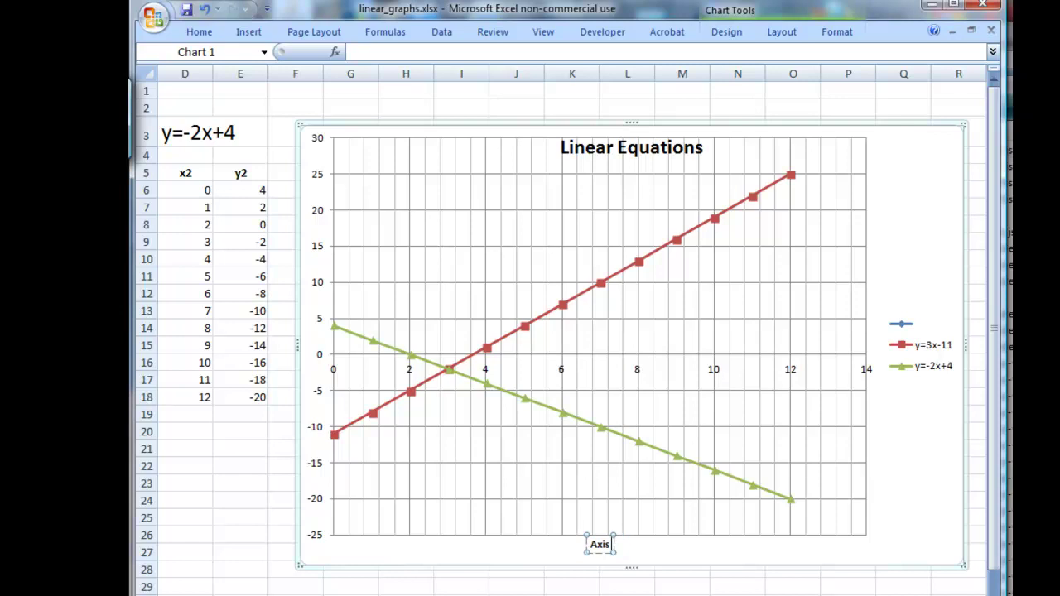
type("x")
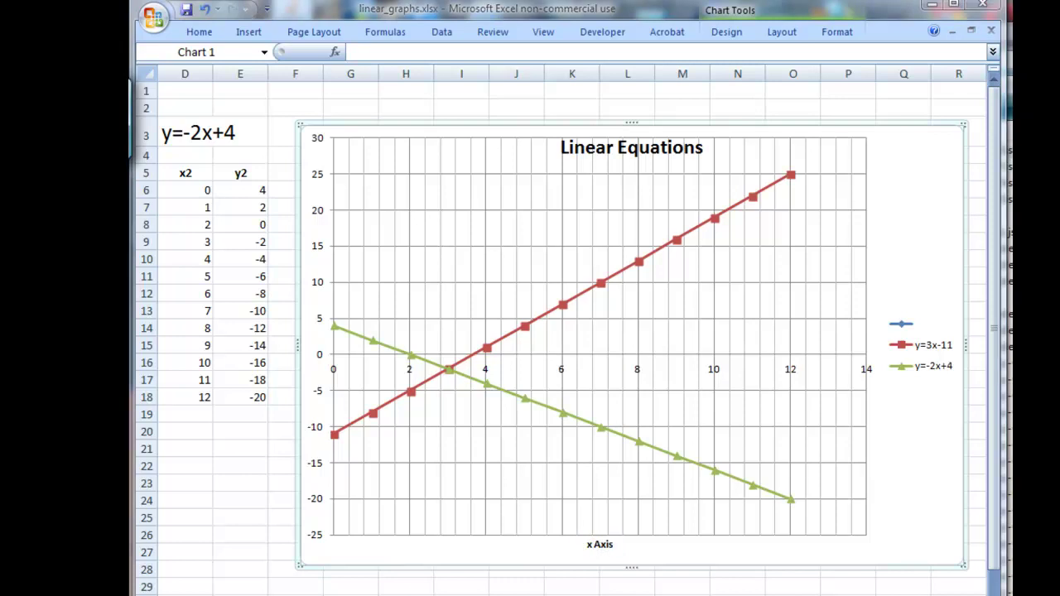
left_click(865, 507)
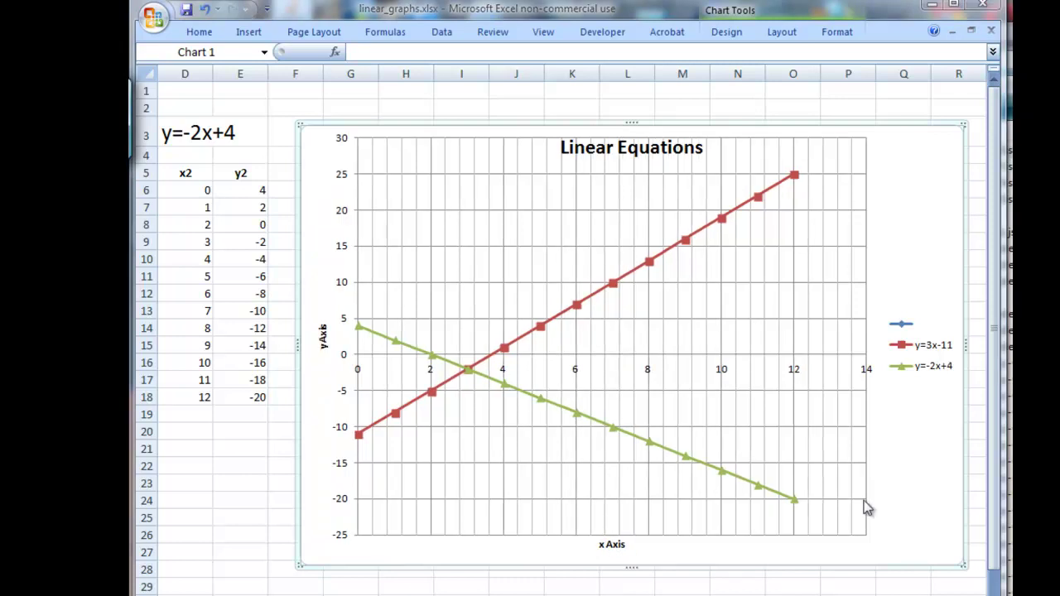
left_click(809, 435)
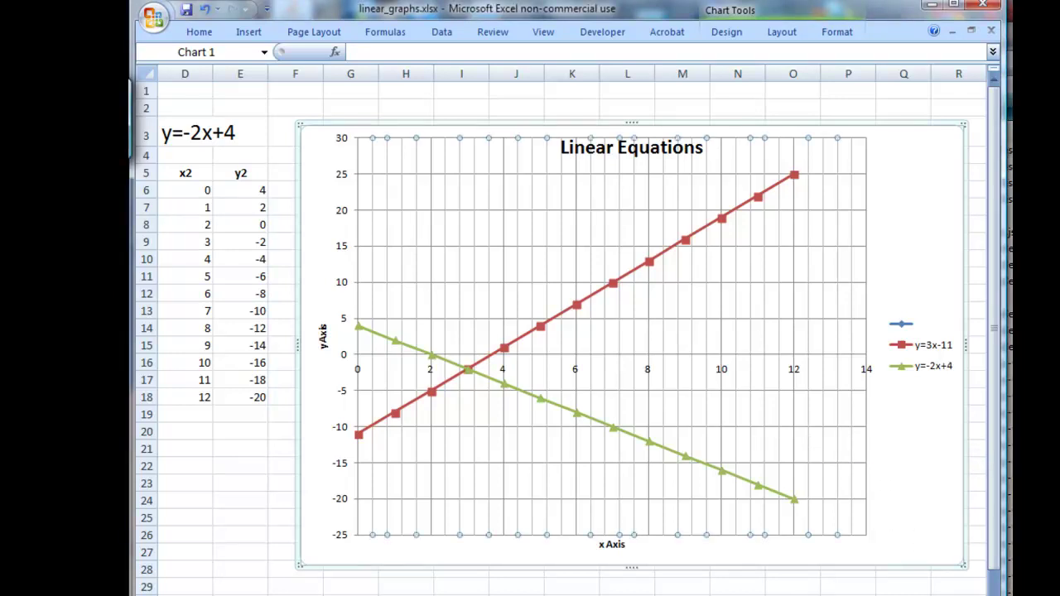
Examine the intersection of the two lines on the chart alongside both value tables.
scroll(564, 332, "left", 3)
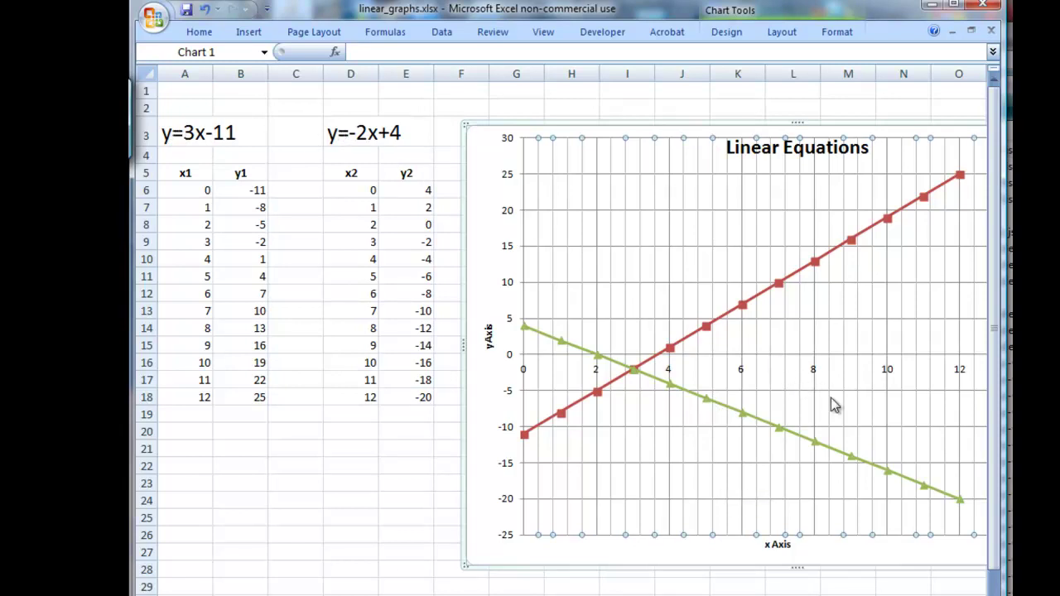
mouse_move(634, 374)
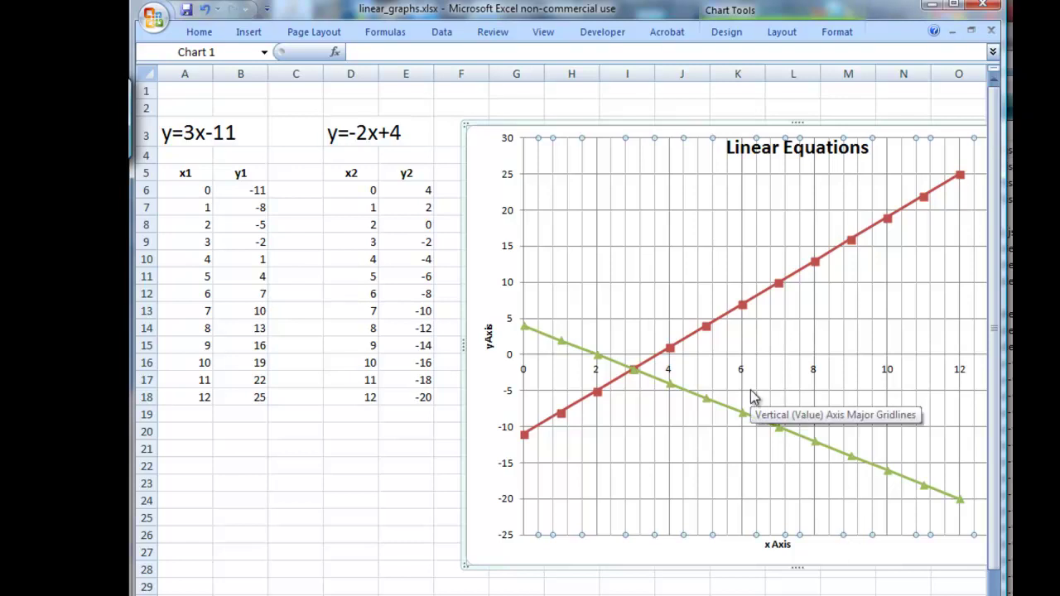
key("Escape")
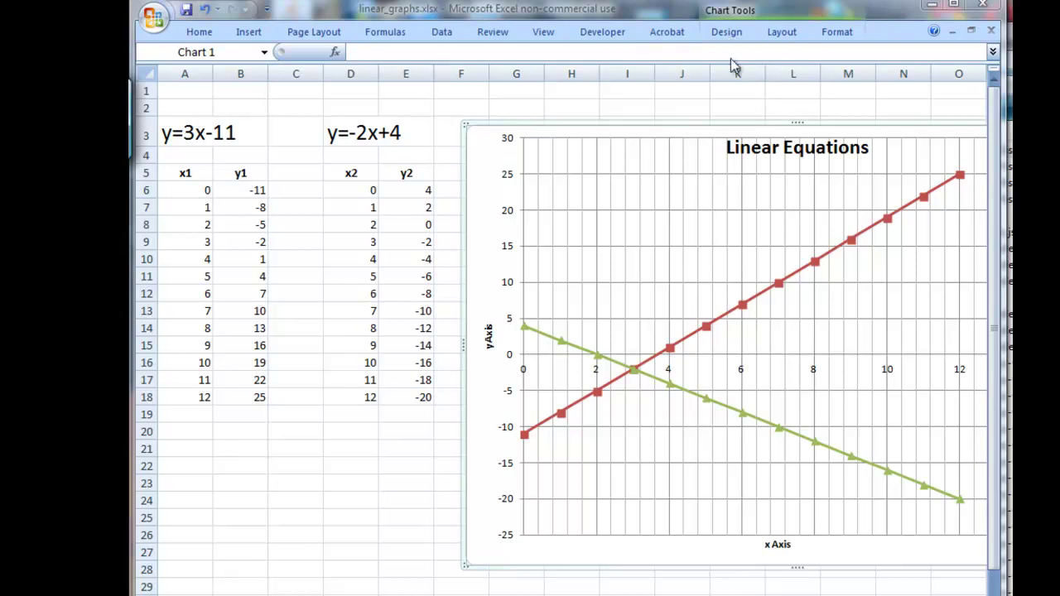
left_click(442, 32)
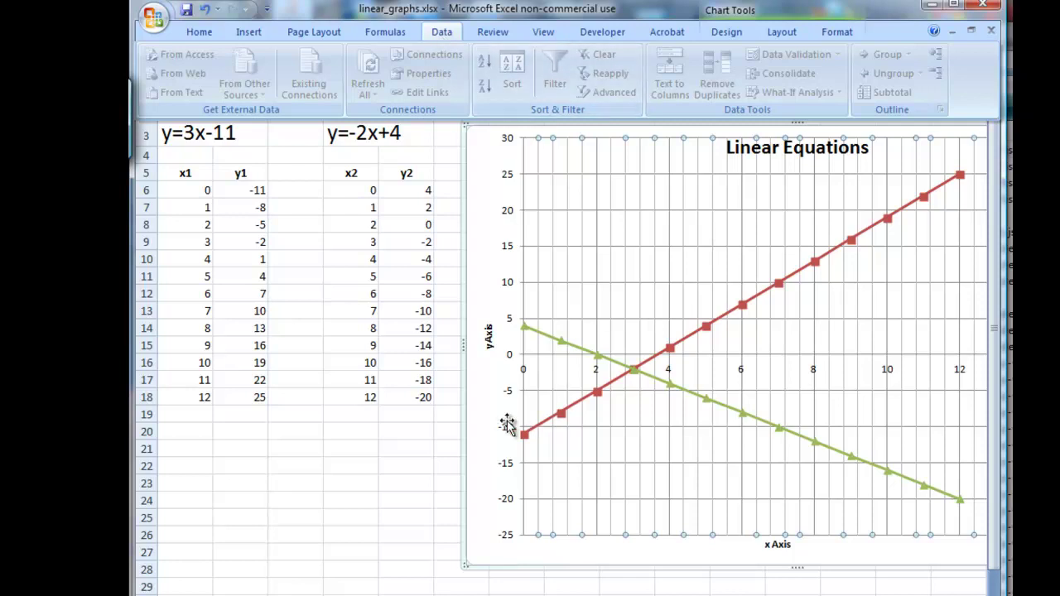
left_click(371, 483)
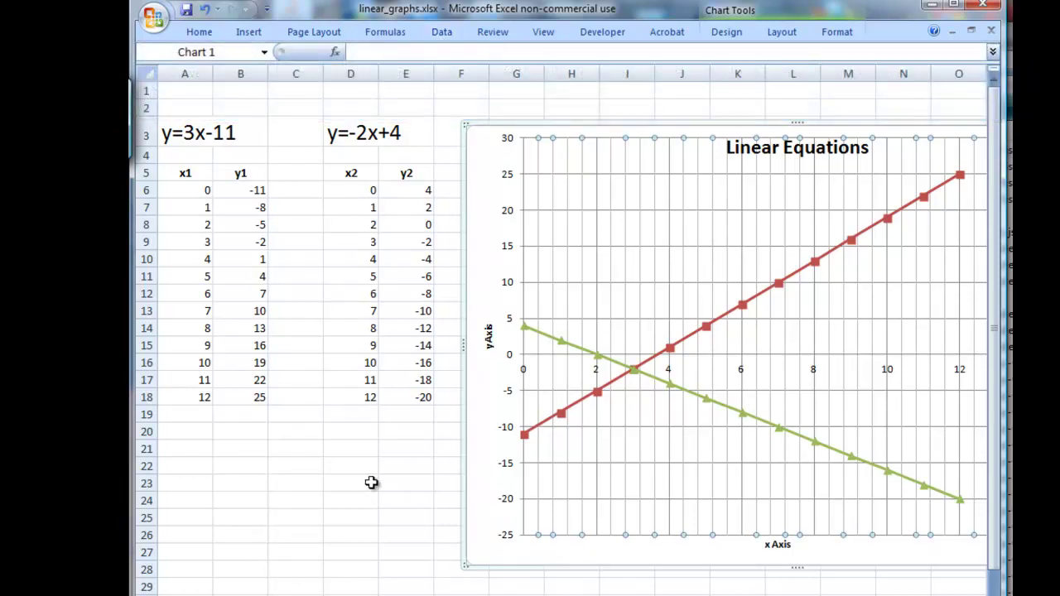
left_click(443, 38)
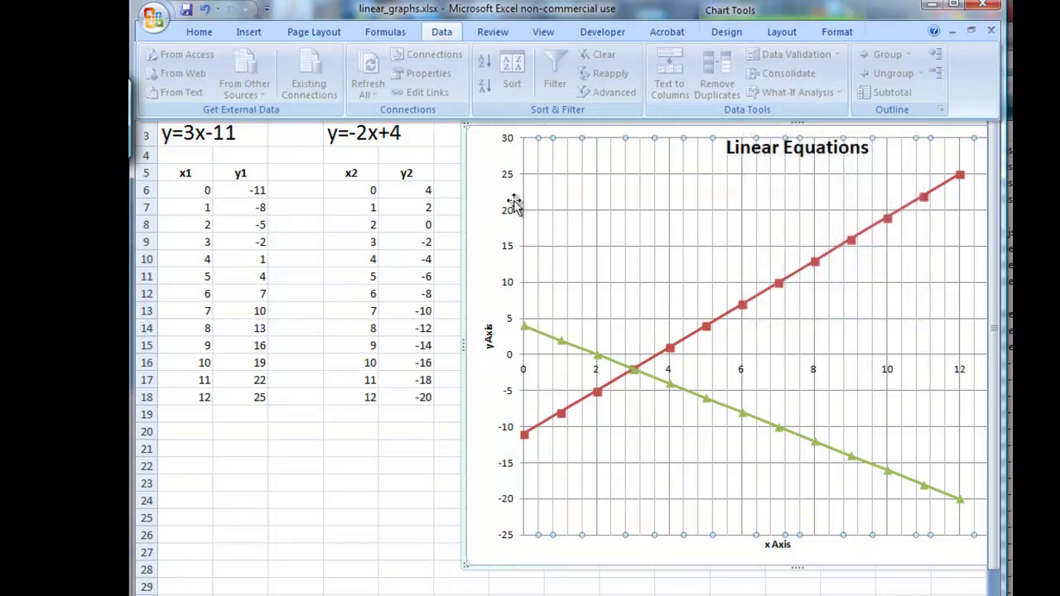
left_click(420, 165)
left_click(409, 189)
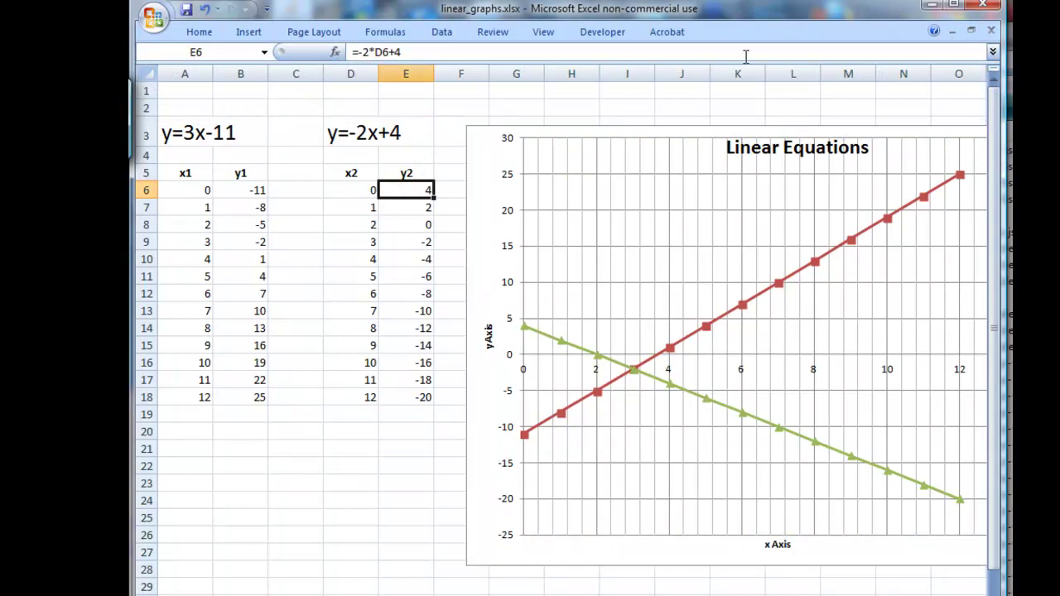
left_click(589, 32)
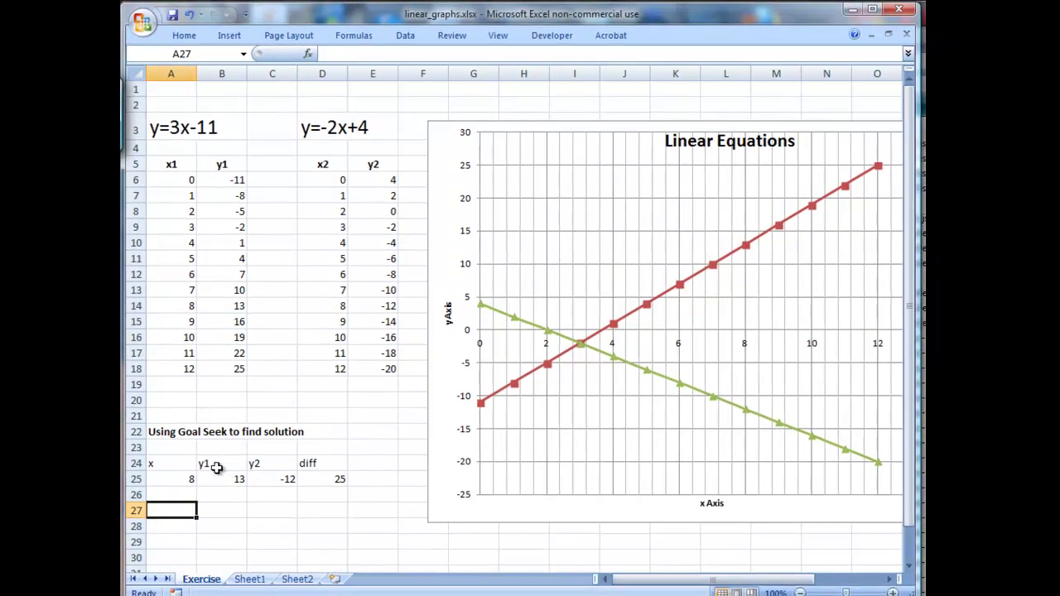
Examine the y1, y2, diff and x cells in row 25 of the Goal Seek table.
left_click(215, 468)
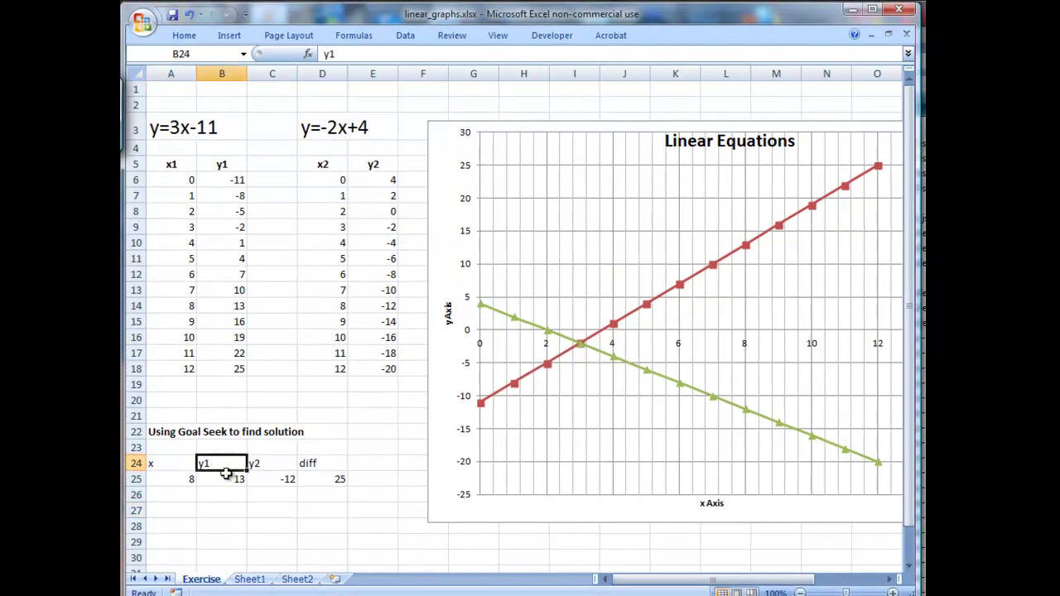
left_click(228, 480)
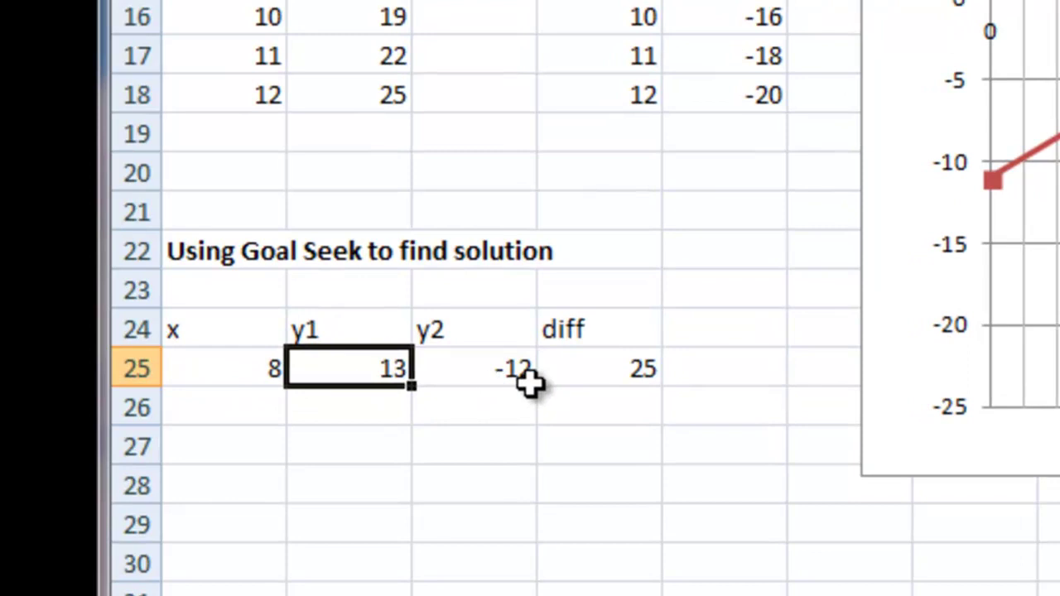
left_click(506, 366)
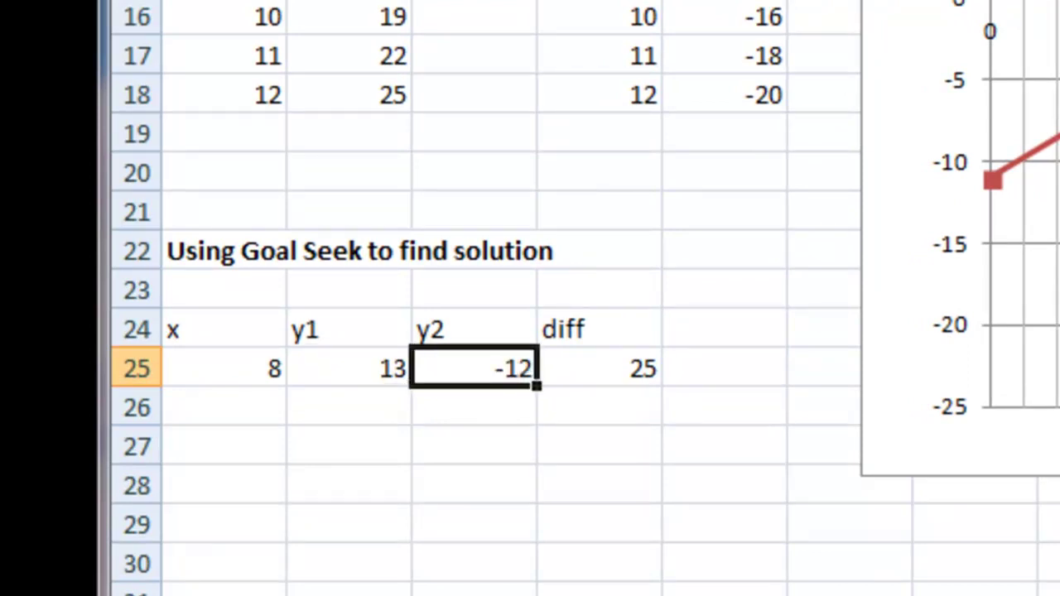
left_click(558, 430)
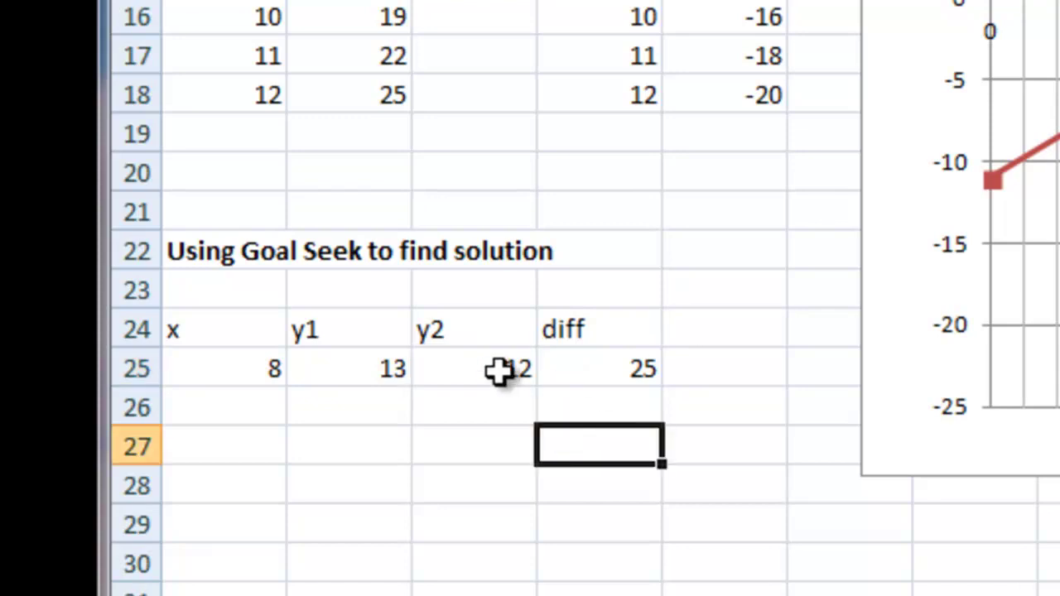
left_click(362, 370)
left_click(463, 368)
left_click(616, 370)
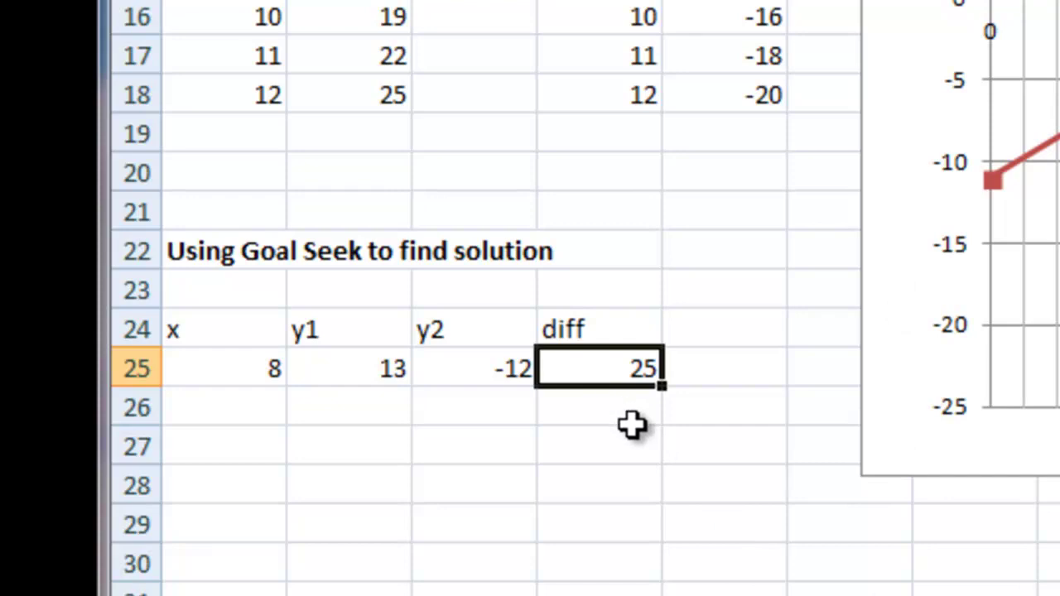
key("Return")
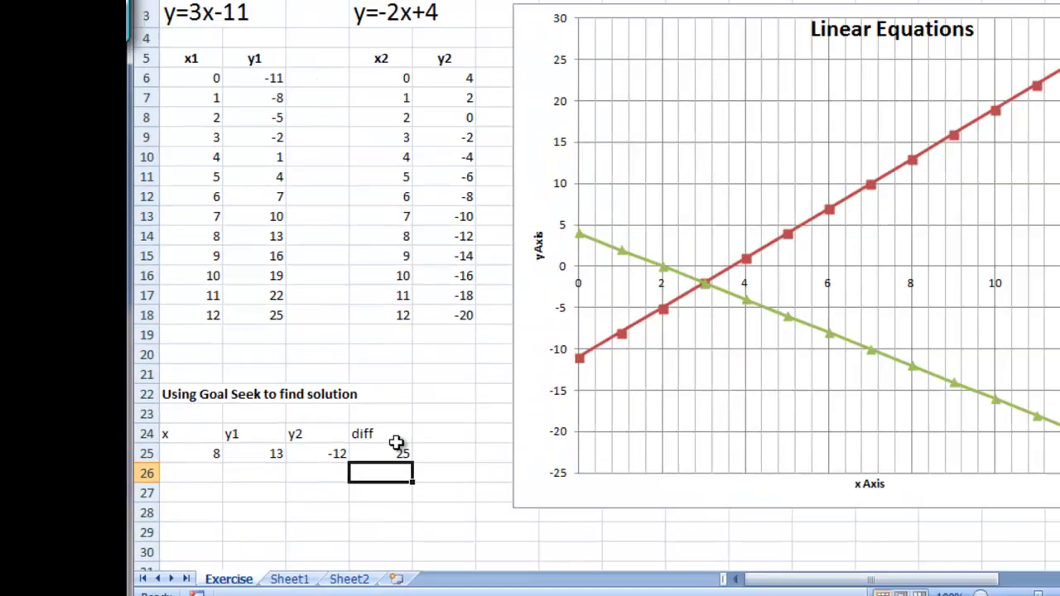
left_click(407, 454)
left_click(185, 473)
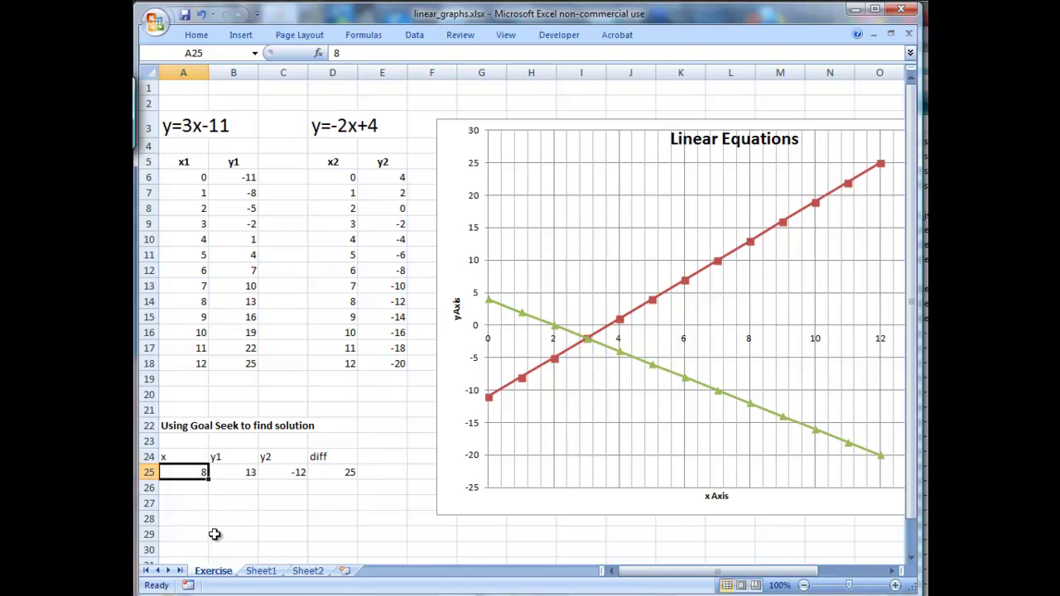
Start Goal Seek with the diff cell D25 as the set cell and 0 as the target value.
left_click(341, 472)
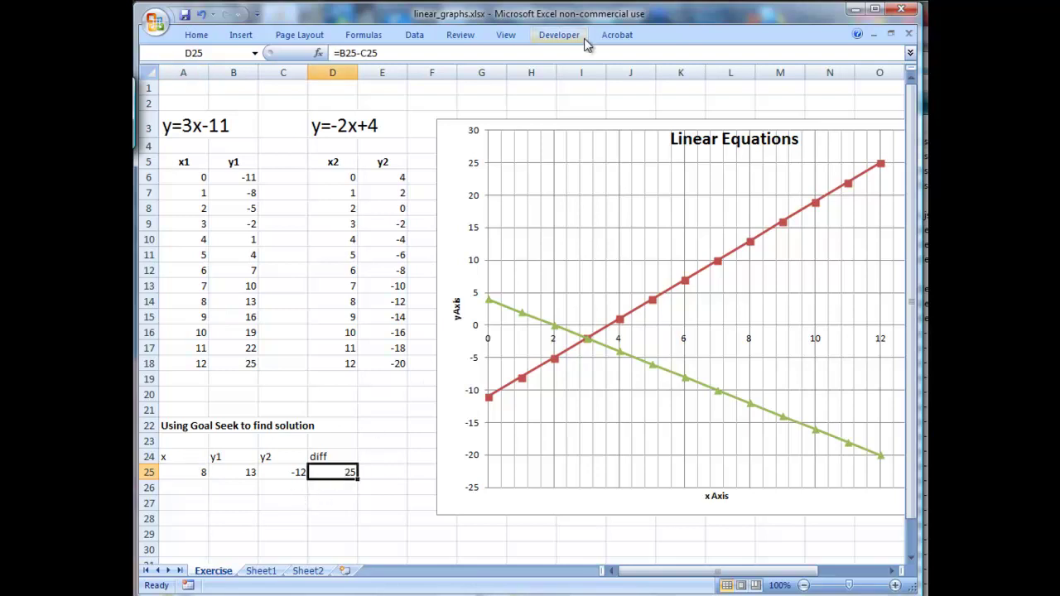
left_click(418, 38)
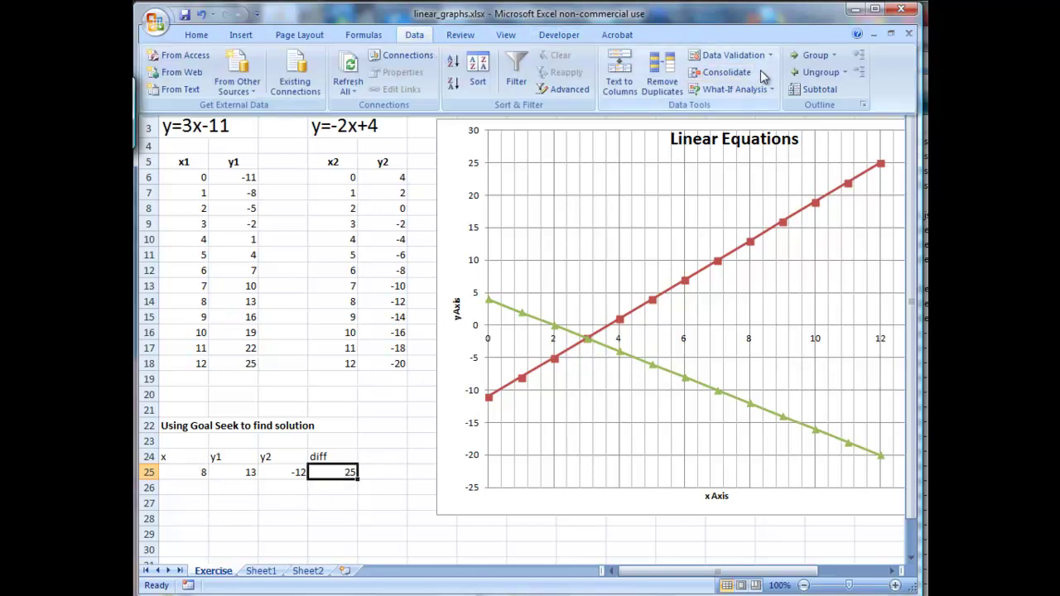
left_click(739, 88)
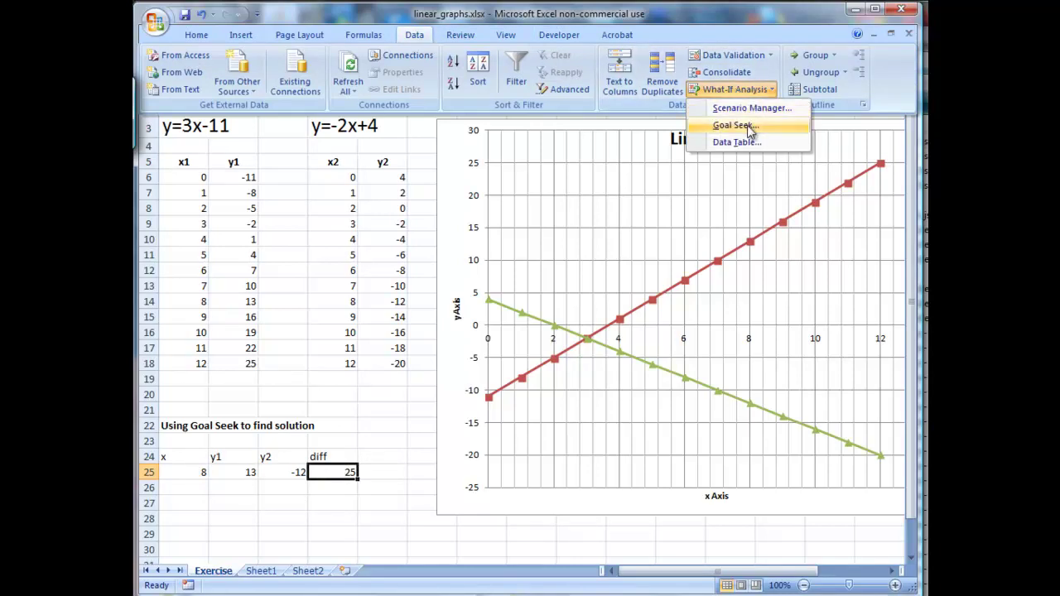
left_click(734, 125)
left_click_drag(640, 378, 457, 320)
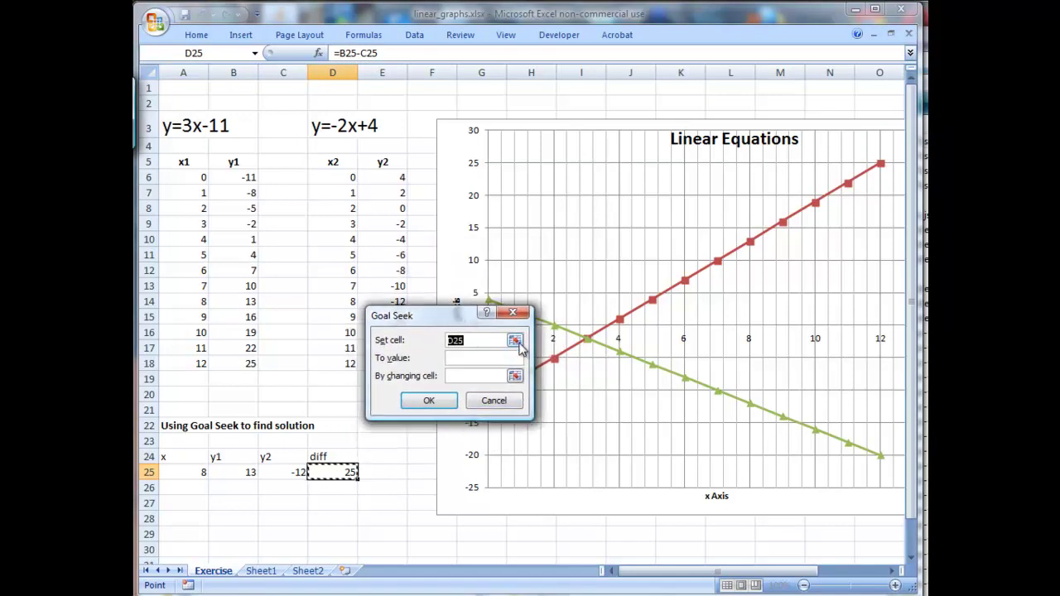
left_click(503, 358)
type("0")
Use the x cell A25 as the changing cell, run Goal Seek and accept the solution.
left_click(470, 375)
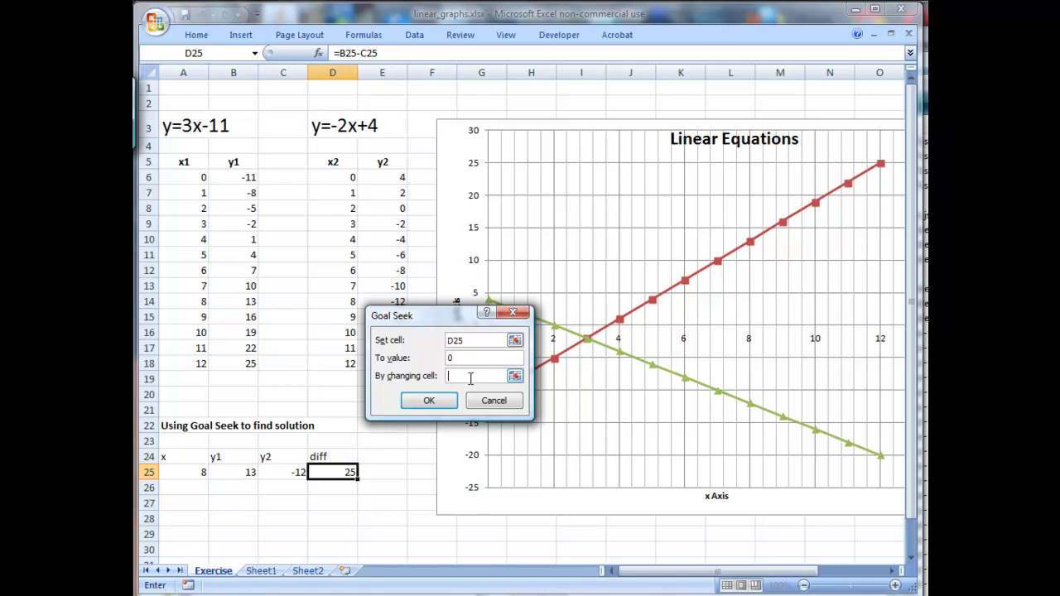
left_click(516, 378)
left_click(195, 472)
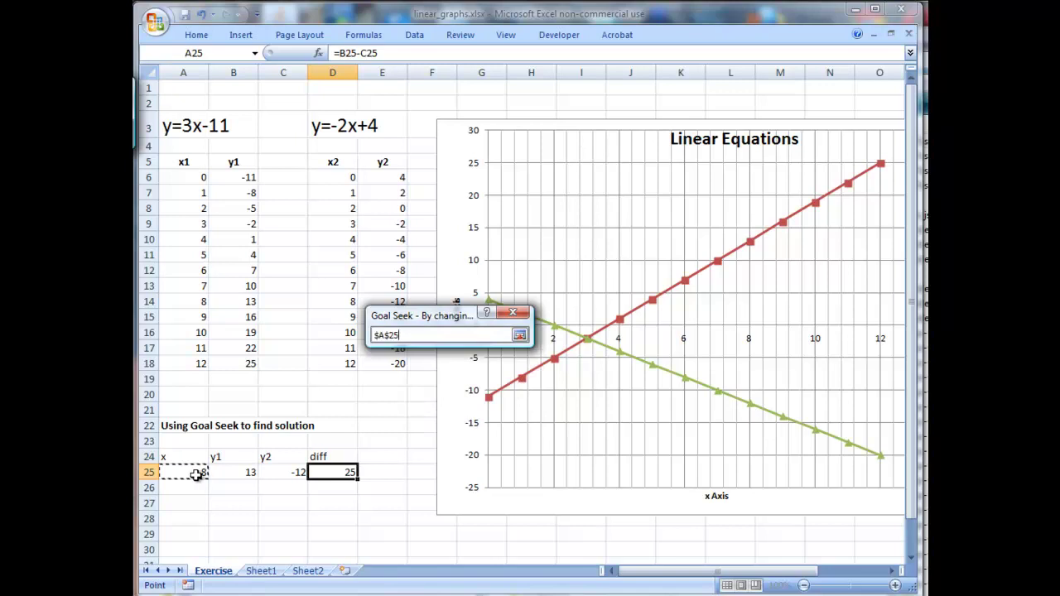
left_click(520, 335)
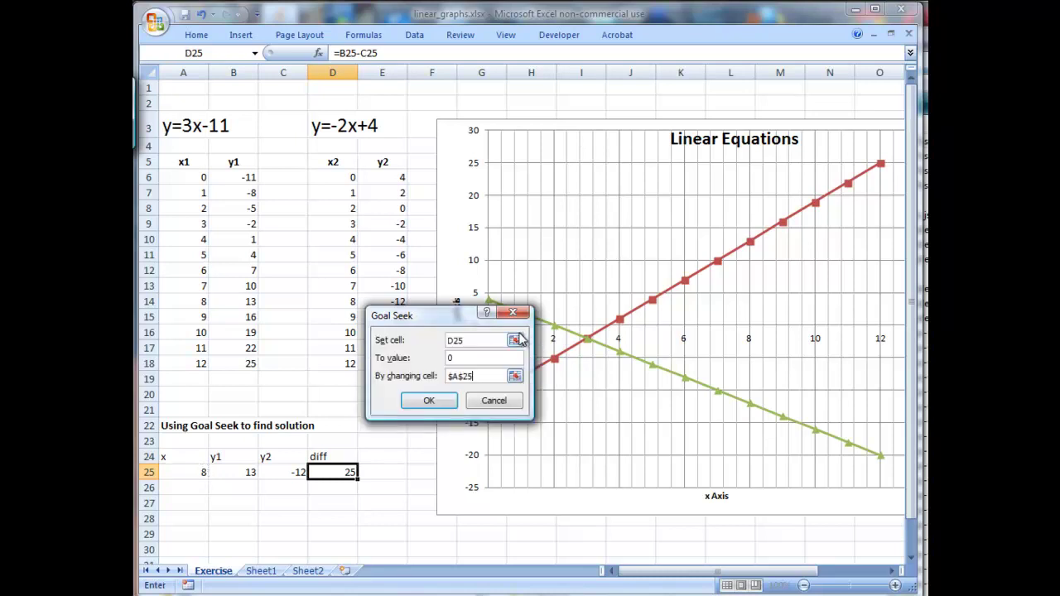
left_click(429, 400)
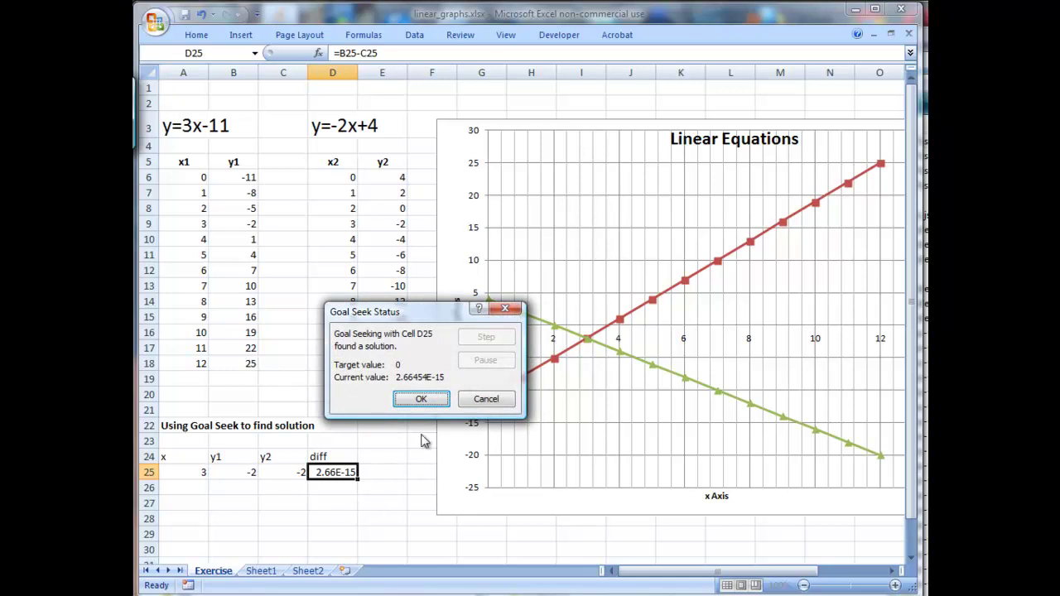
left_click(421, 399)
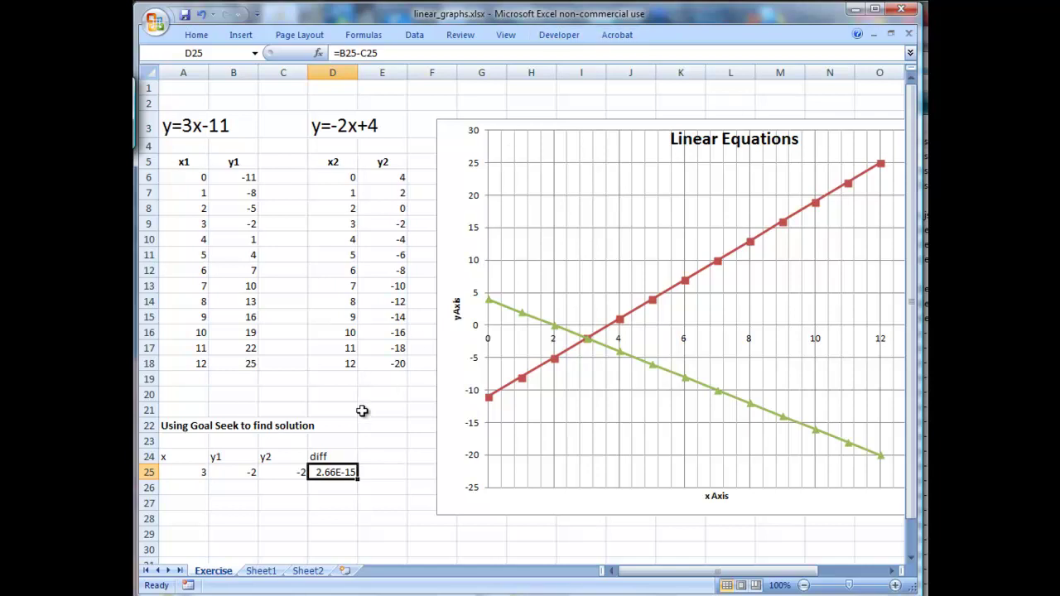
Review the diff cell D25 and the two equations in row 3 alongside their rearranged forms in row 30.
left_click(330, 517)
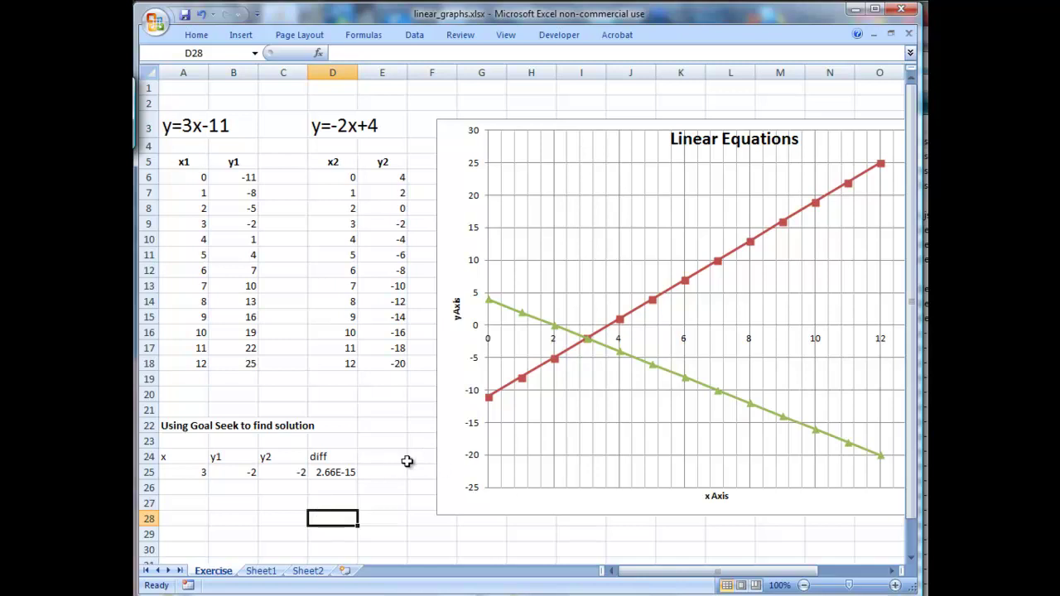
left_click(335, 474)
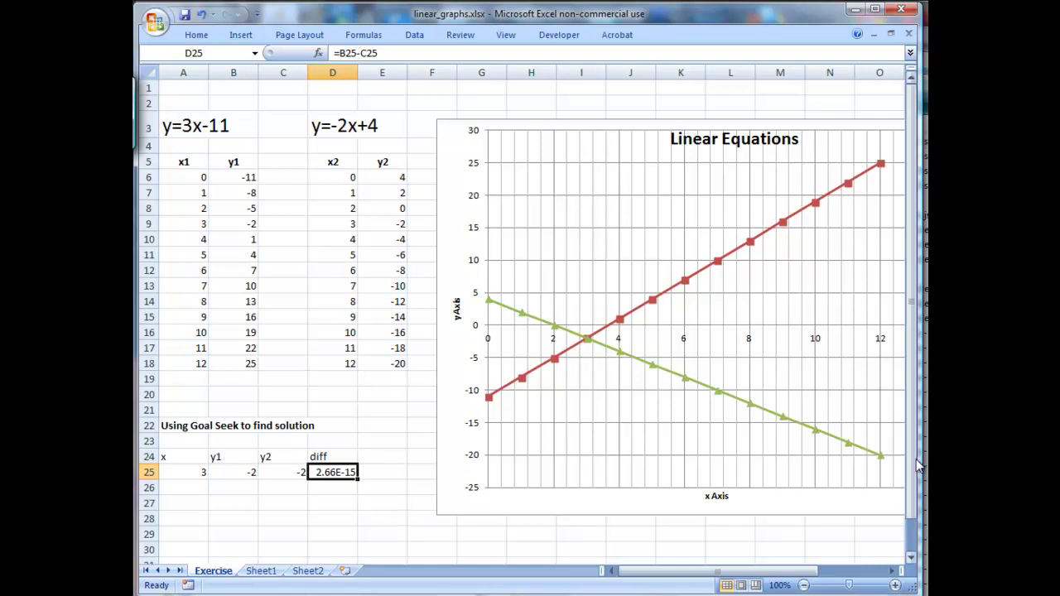
left_click_drag(915, 470, 916, 500)
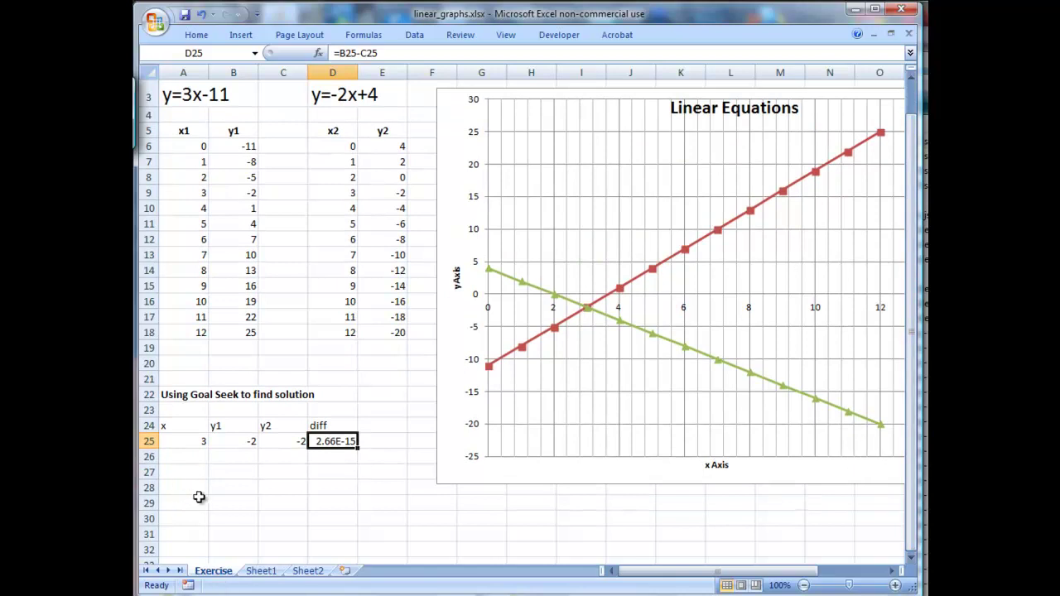
left_click(196, 492)
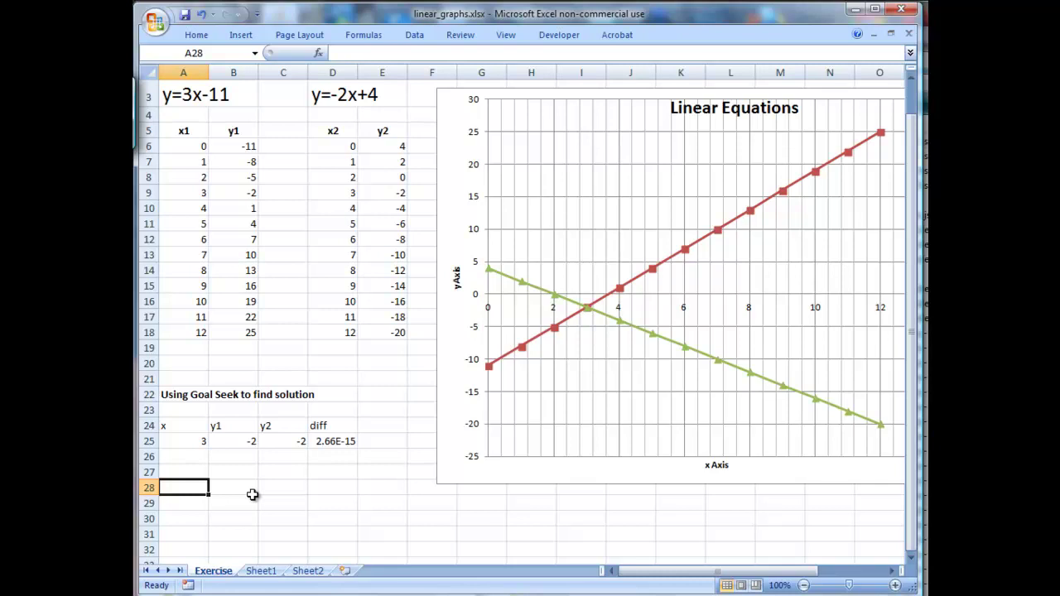
left_click(169, 98)
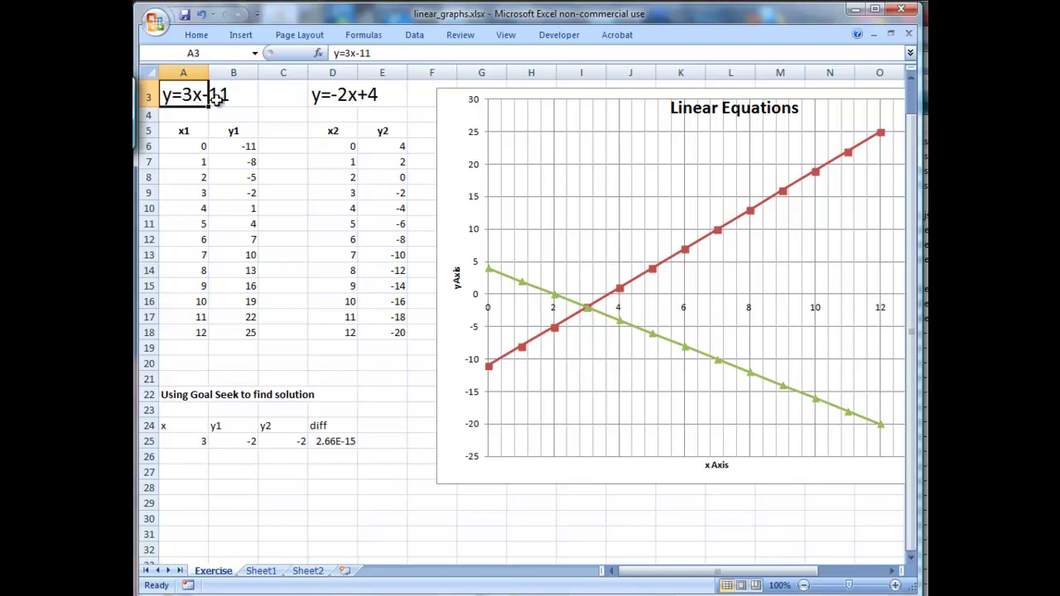
left_click(241, 101)
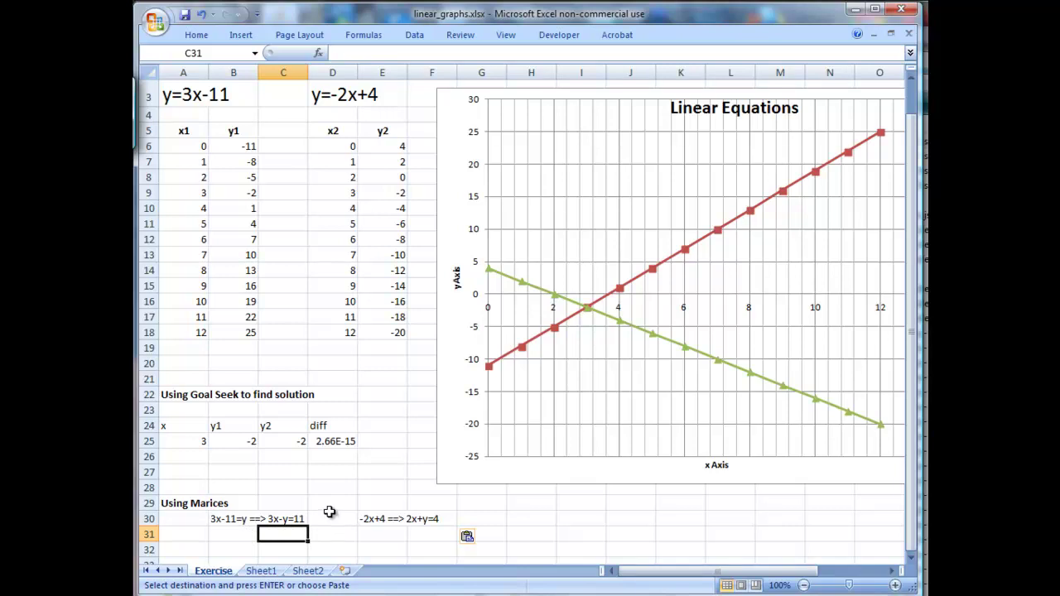
left_click(326, 96)
left_click(399, 532)
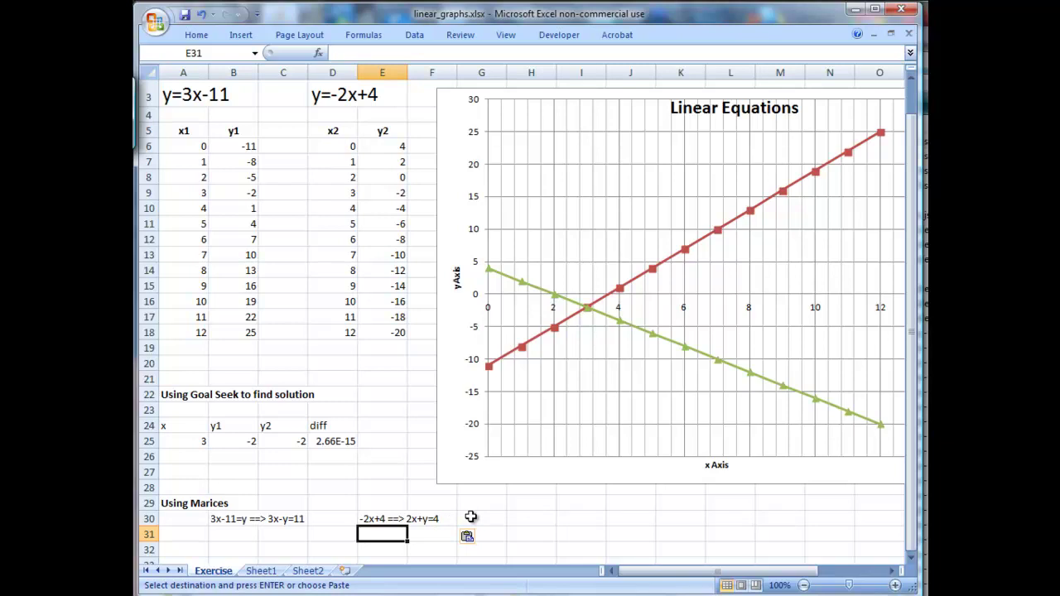
Enter the variable labels "x" in D32 and "y" in D33, below the rearranged equations.
key("Left")
key("Left")
key("Left")
key("Down")
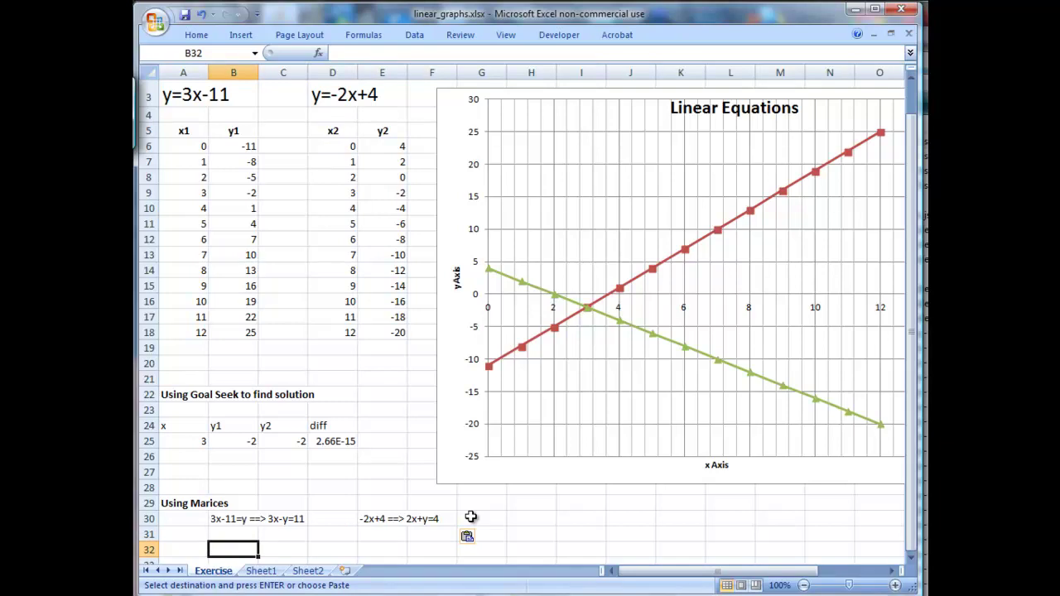
key("Right")
key("Right")
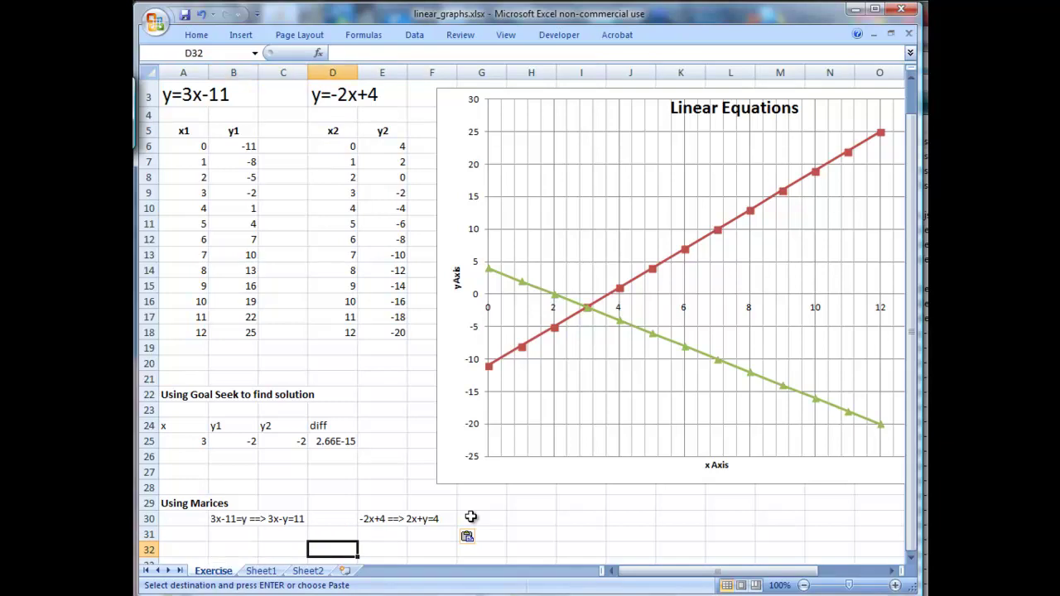
type("x")
key("Return")
type("y")
key("Up")
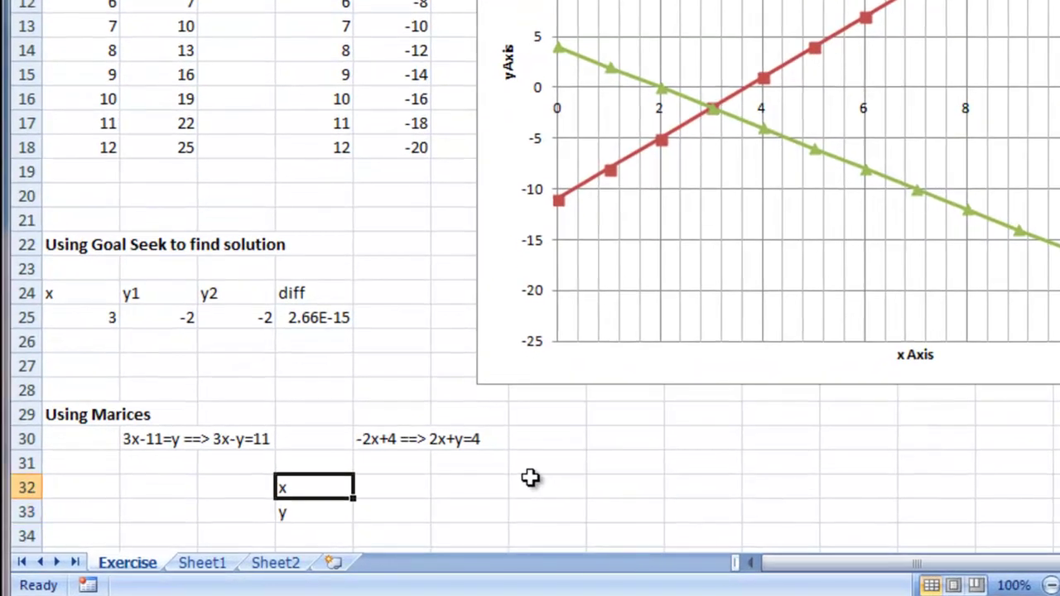
Move the x and y labels one column over to E32:E33.
key("Left")
key("Left")
key("Right")
key("Right")
key("shift+Down")
key("shift+Down")
key("shift+Up")
key("ctrl+c")
key("Up")
key("Right")
key("Down")
key("ctrl+v")
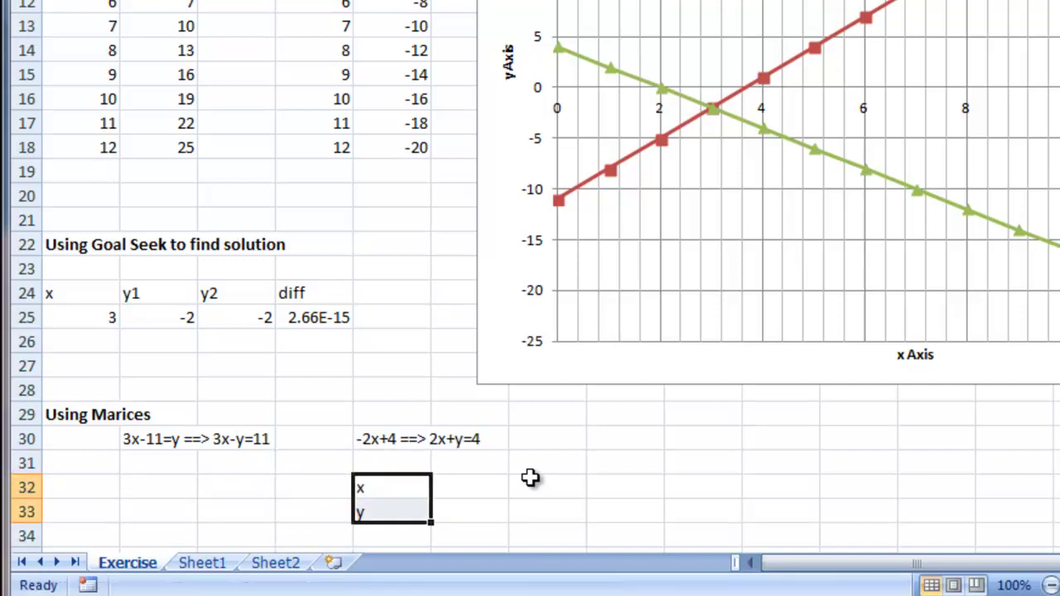
Enter the first equation's coefficients, 3 in B32 and -1 in C32.
key("Up")
key("Left")
key("Left")
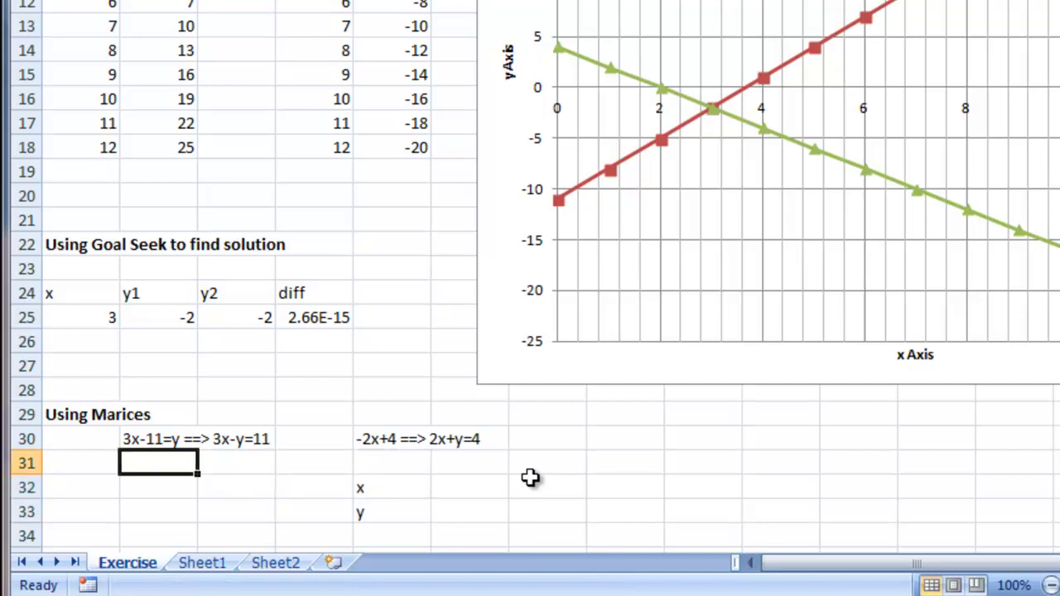
key("Down")
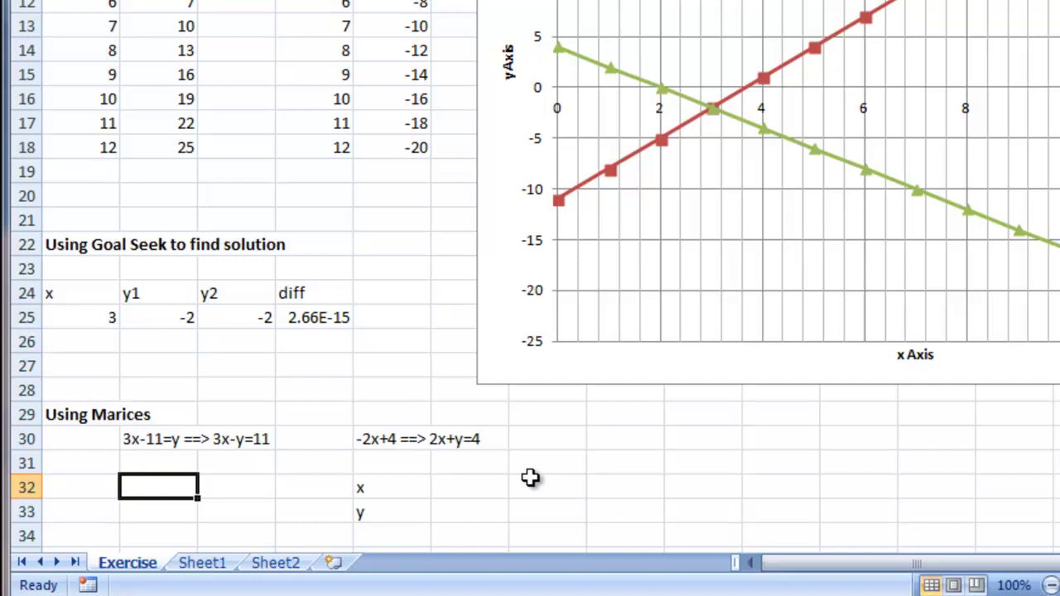
type("3")
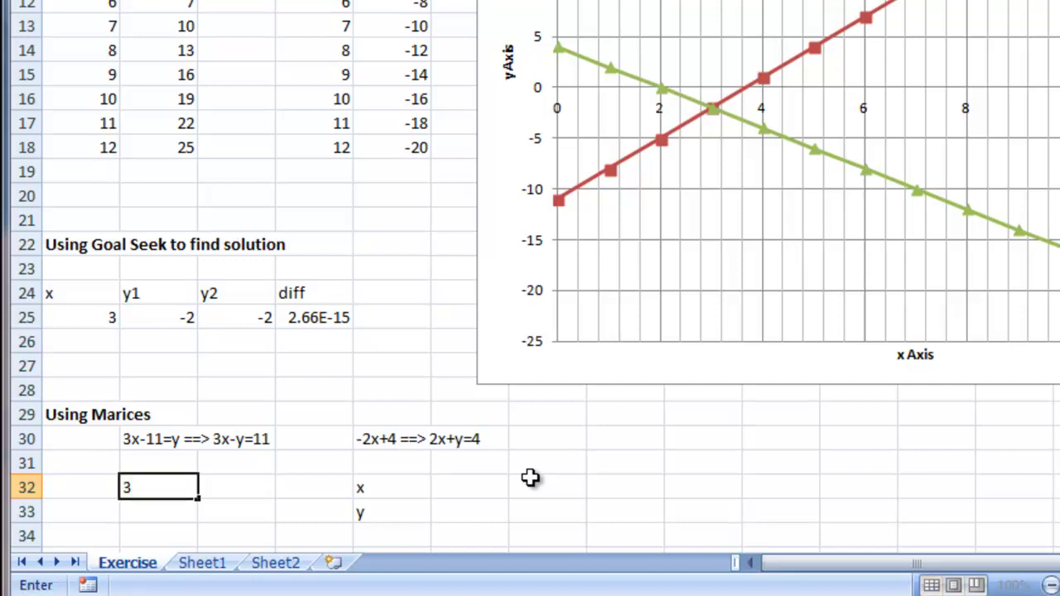
key("Tab")
type("1")
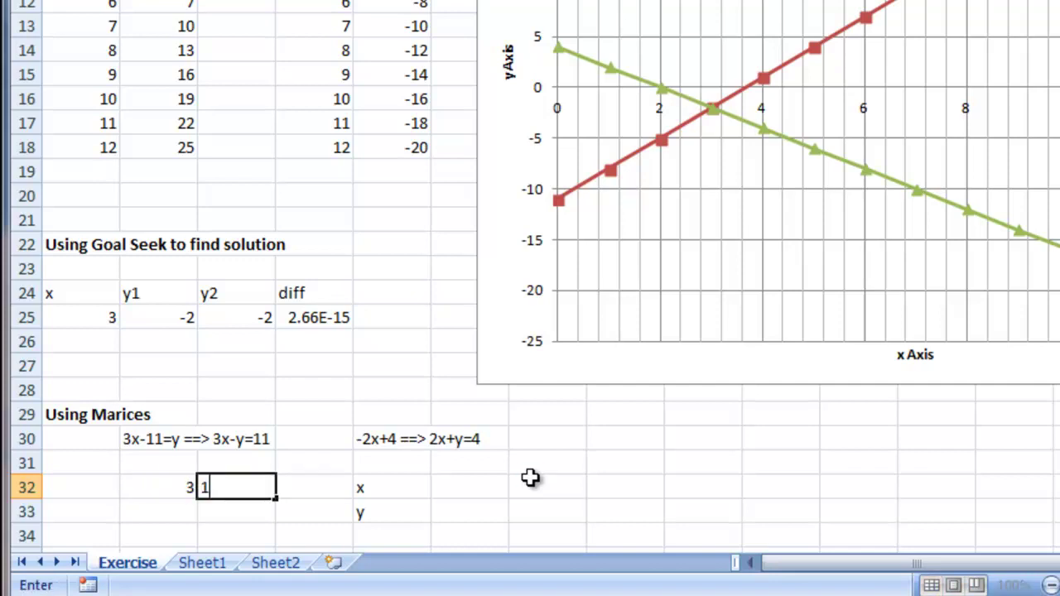
key("BackSpace")
type("-1")
key("Return")
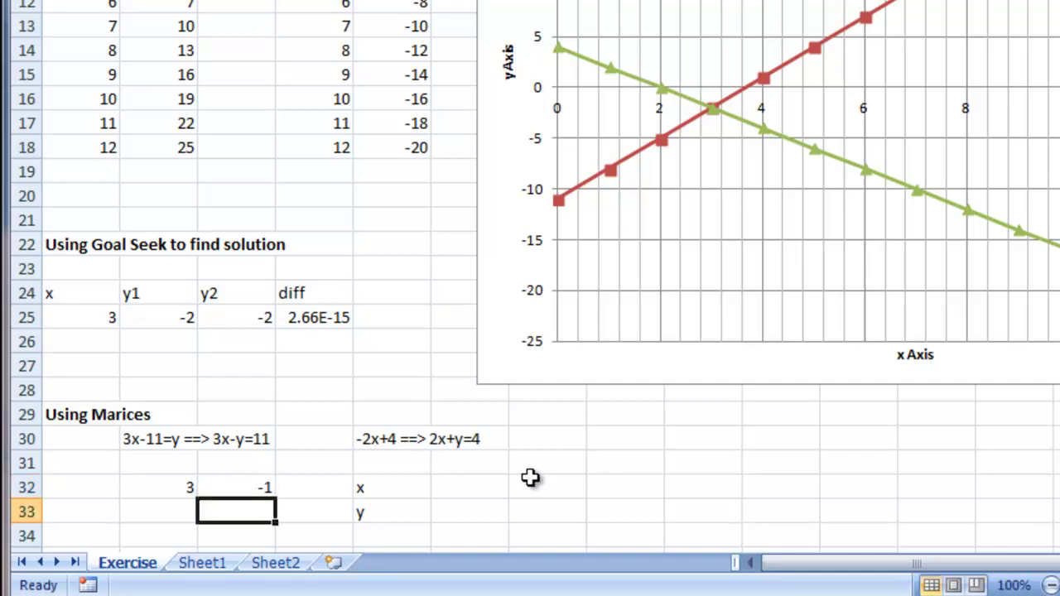
Enter -2 in B33 and 1 in C33 as the second row of the coefficient matrix.
key("Left")
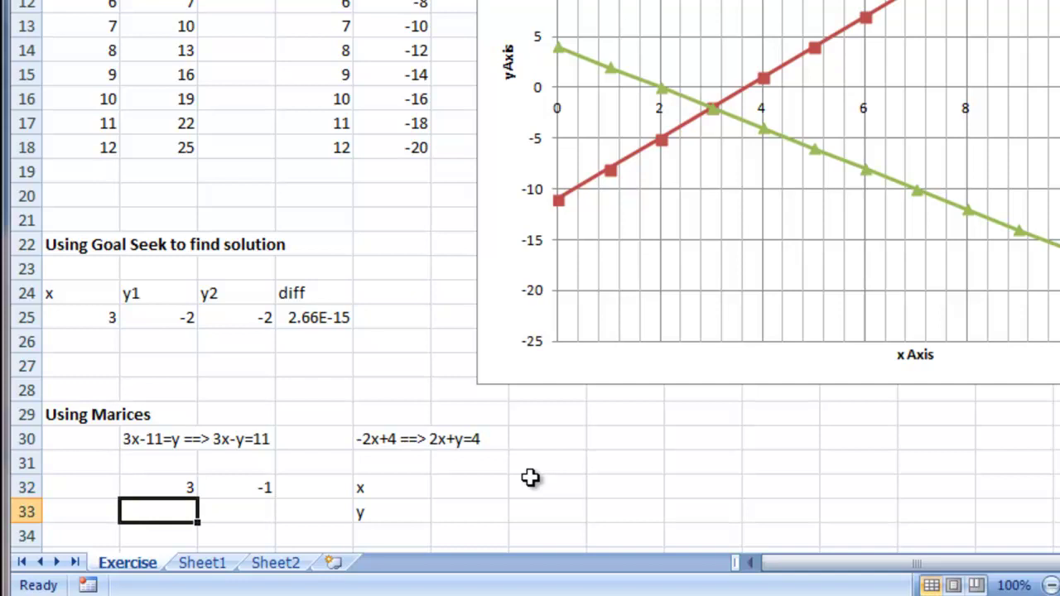
type("-2")
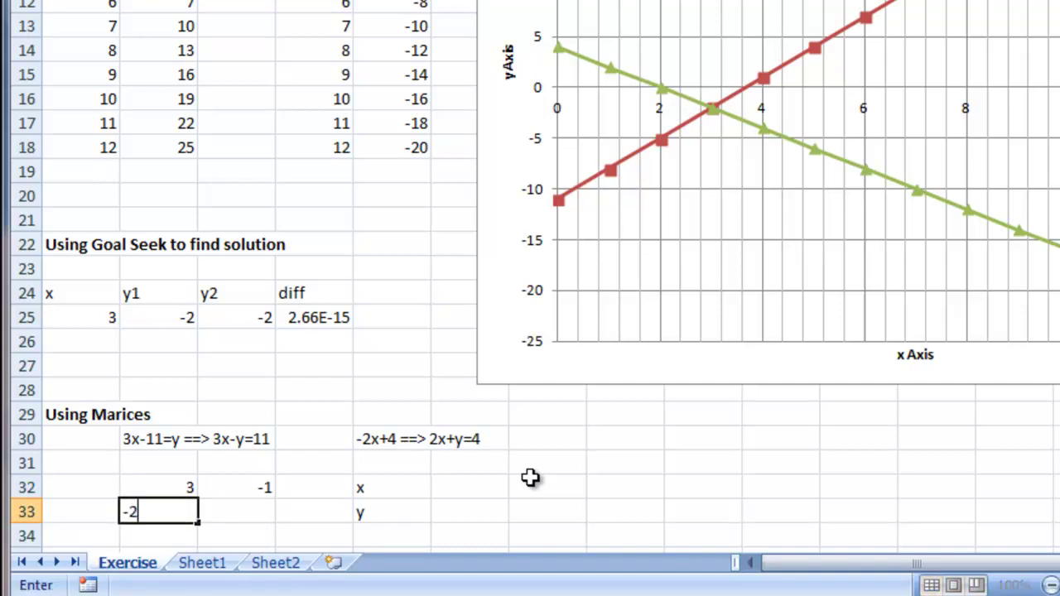
key("Tab")
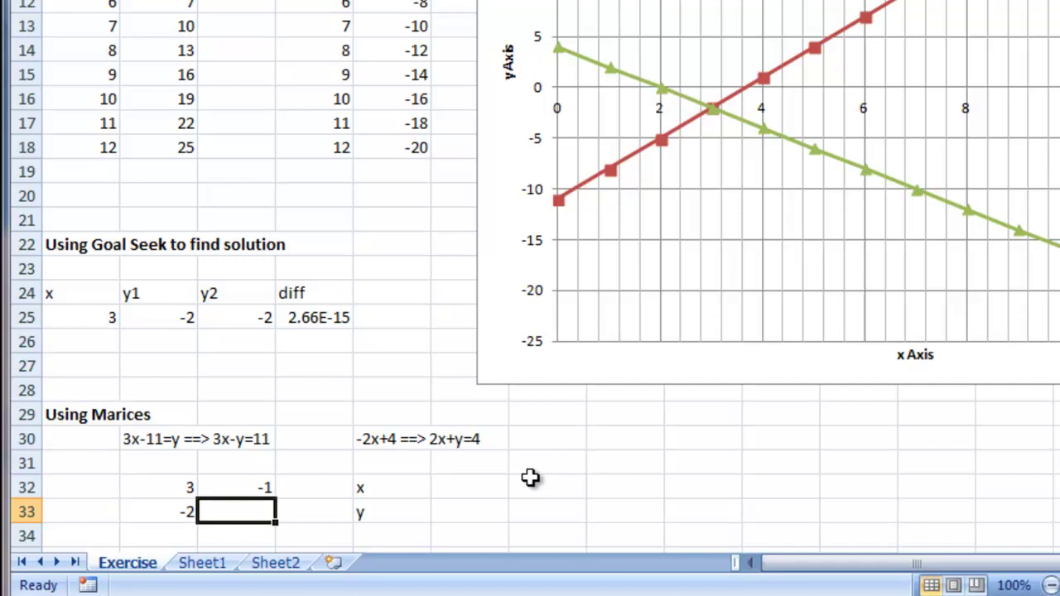
type("1")
key("Tab")
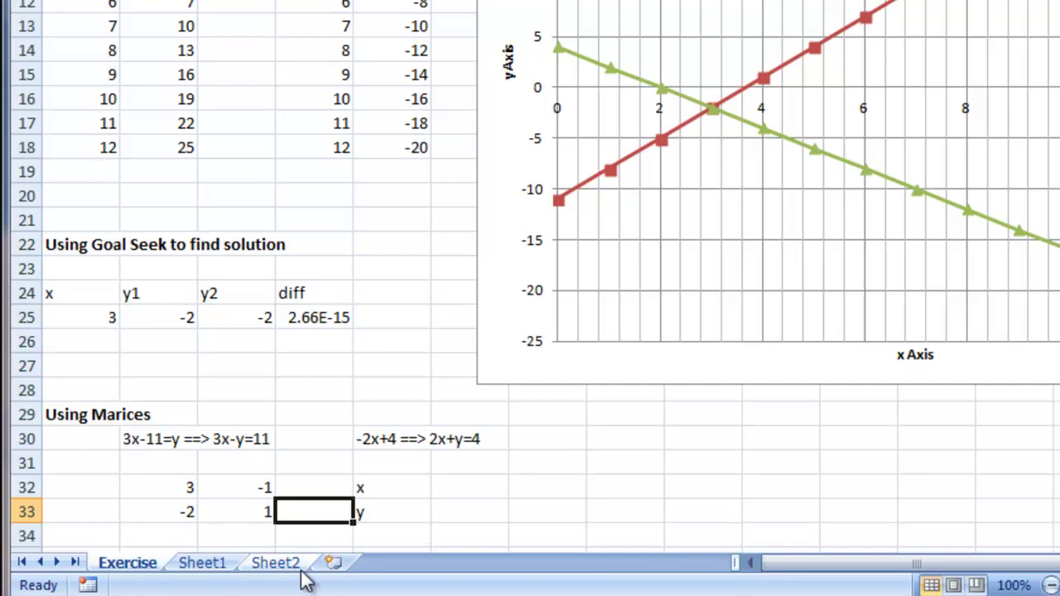
Compare the coefficients in B32:C33 and the x and y labels with the rearranged equations in row 30.
left_click(364, 489)
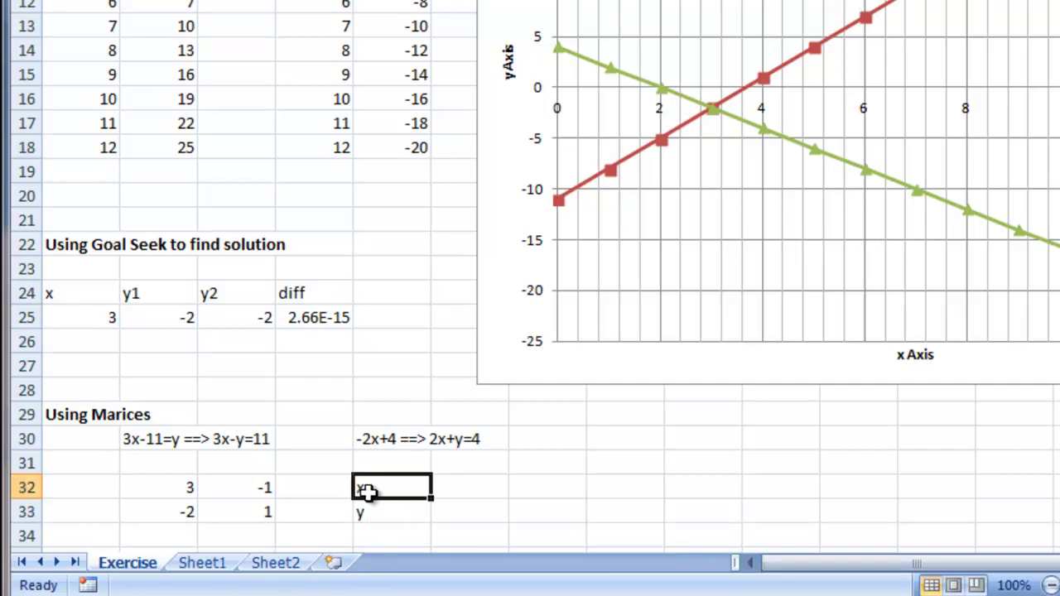
left_click(179, 492)
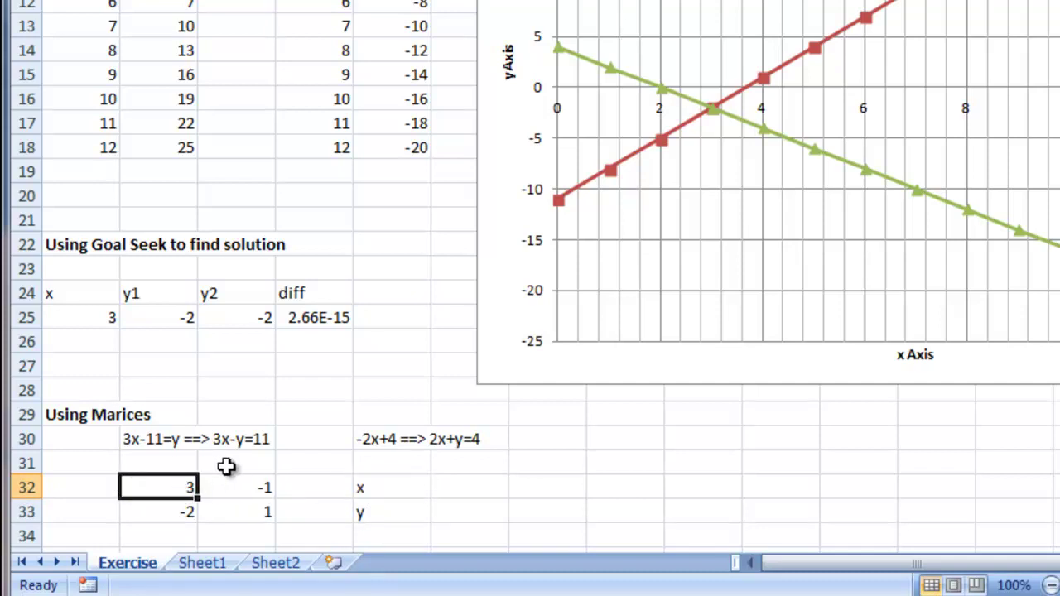
left_click(213, 490)
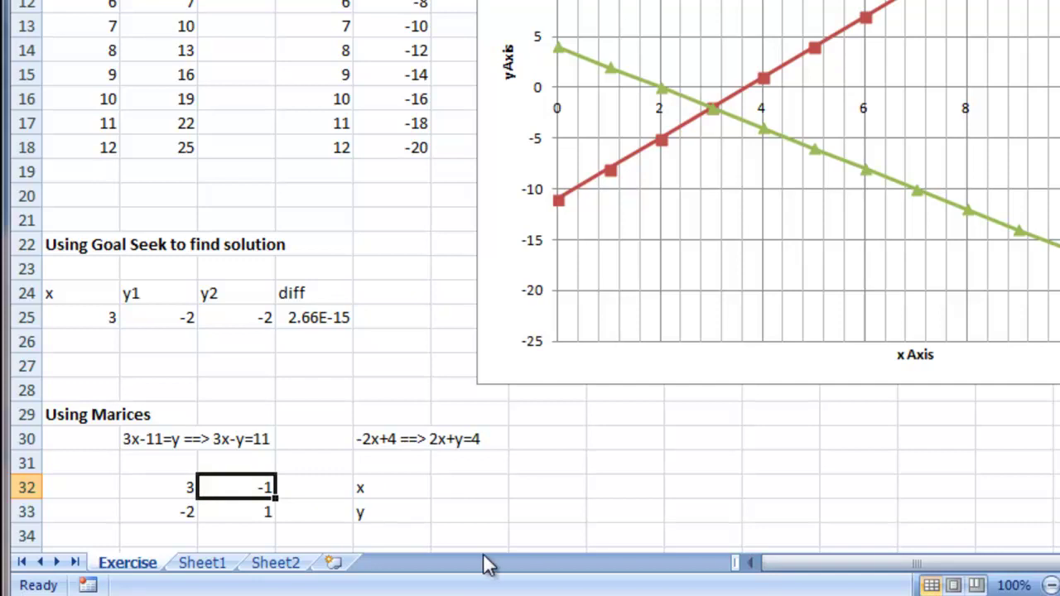
left_click(192, 513)
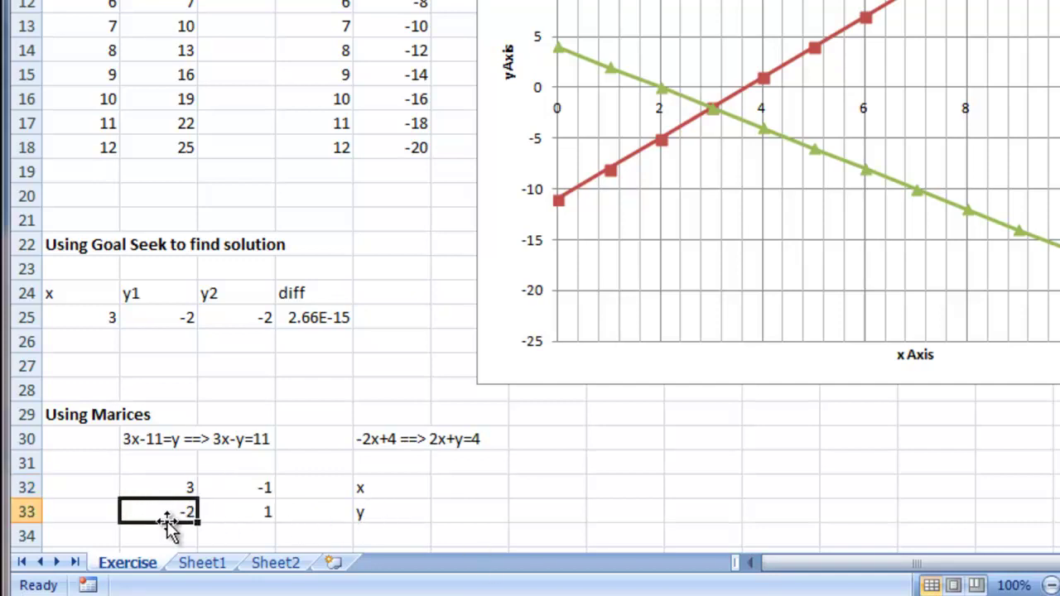
left_click(248, 512)
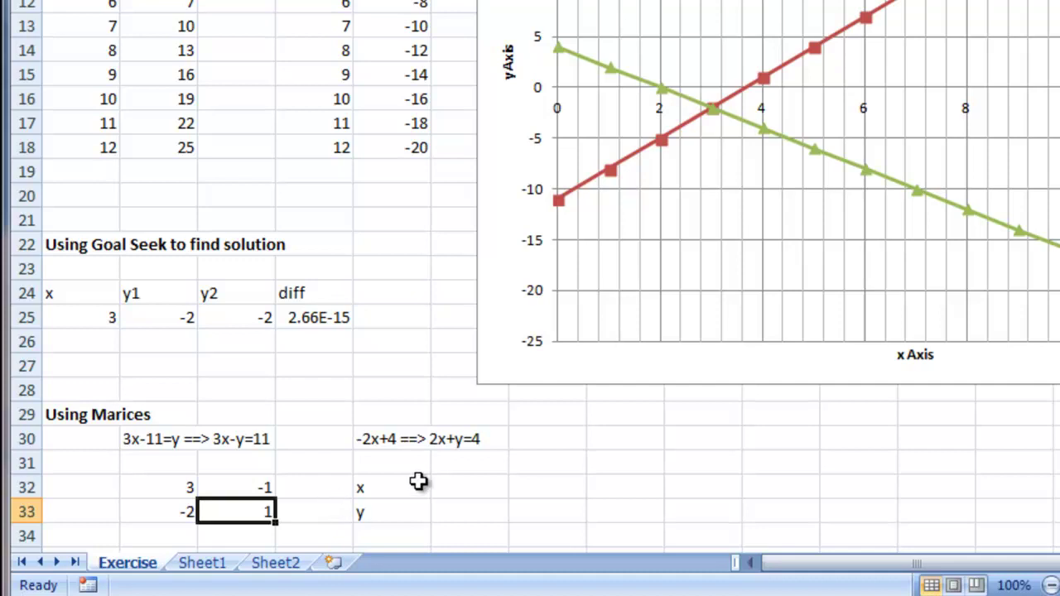
left_click(446, 439)
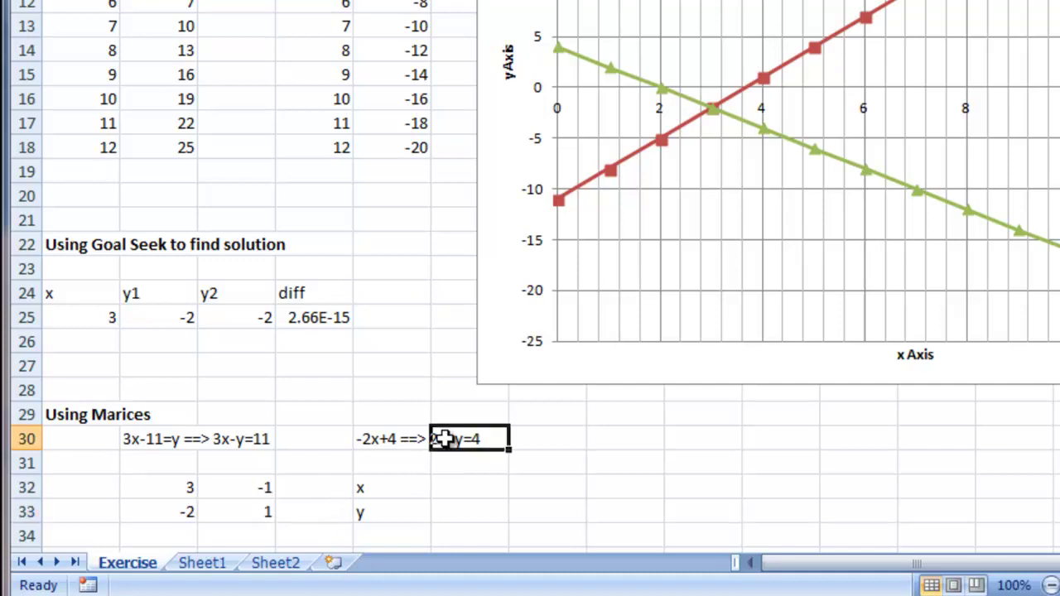
left_click(387, 503)
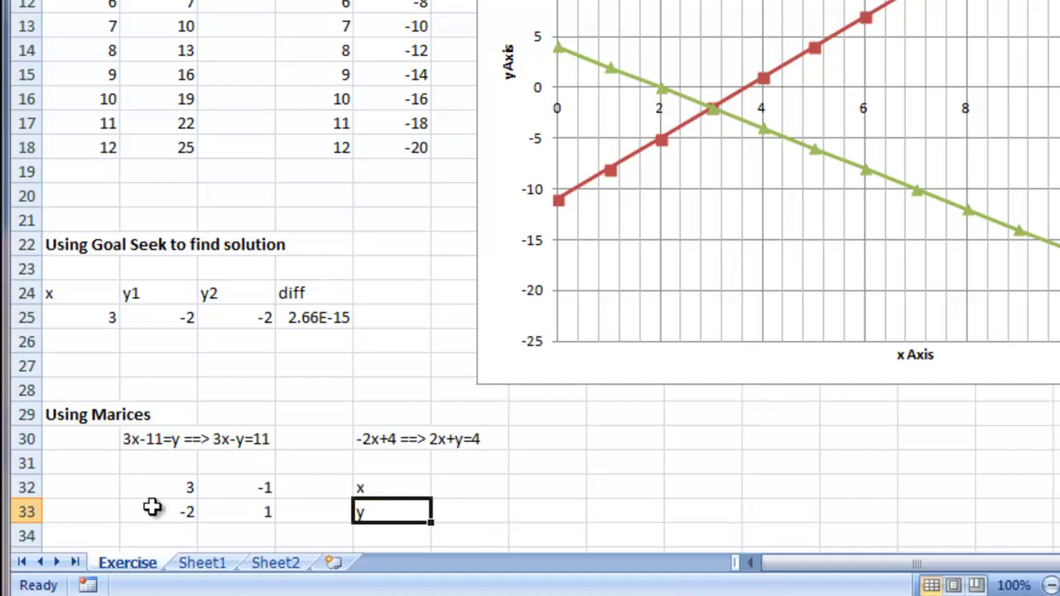
Enter a text equals sign in F32 and the constants 11 and 4 in G32:G33.
left_click(480, 492)
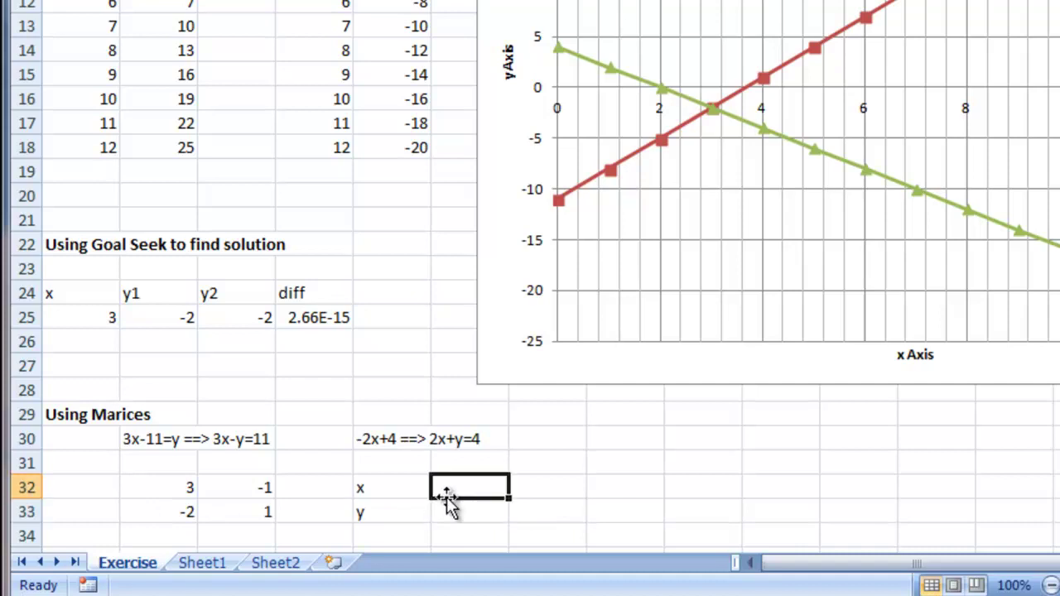
type("'")
type("=")
key("Return")
key("Up")
key("Right")
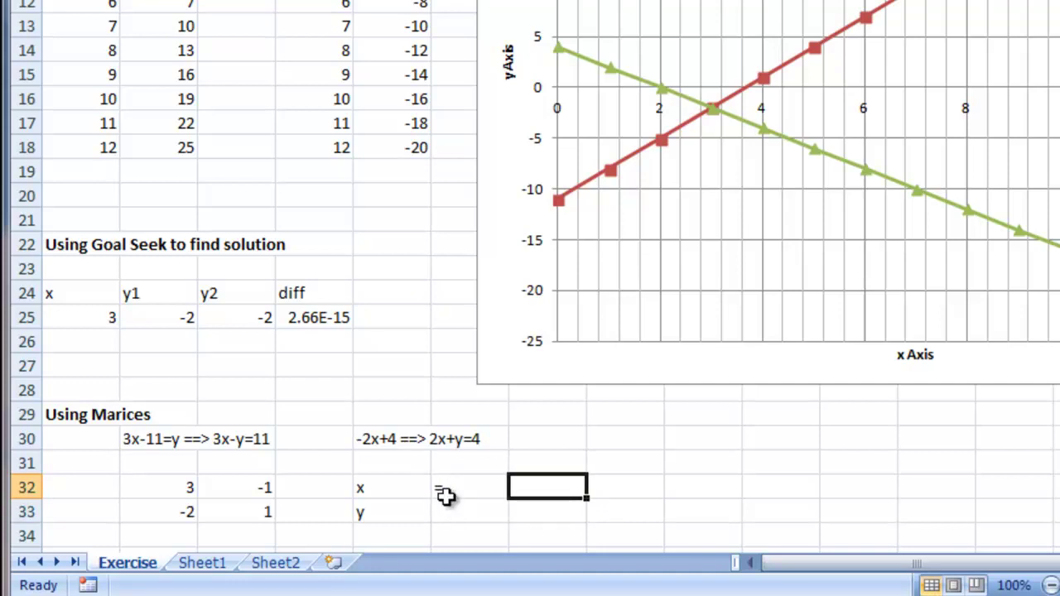
type("11")
key("Return")
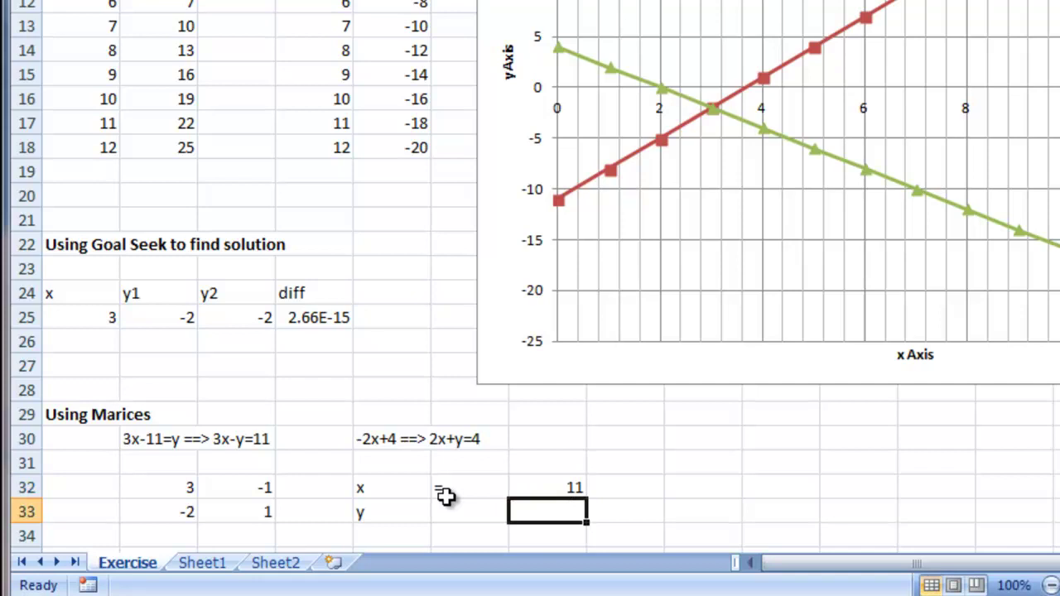
type("4")
key("Return")
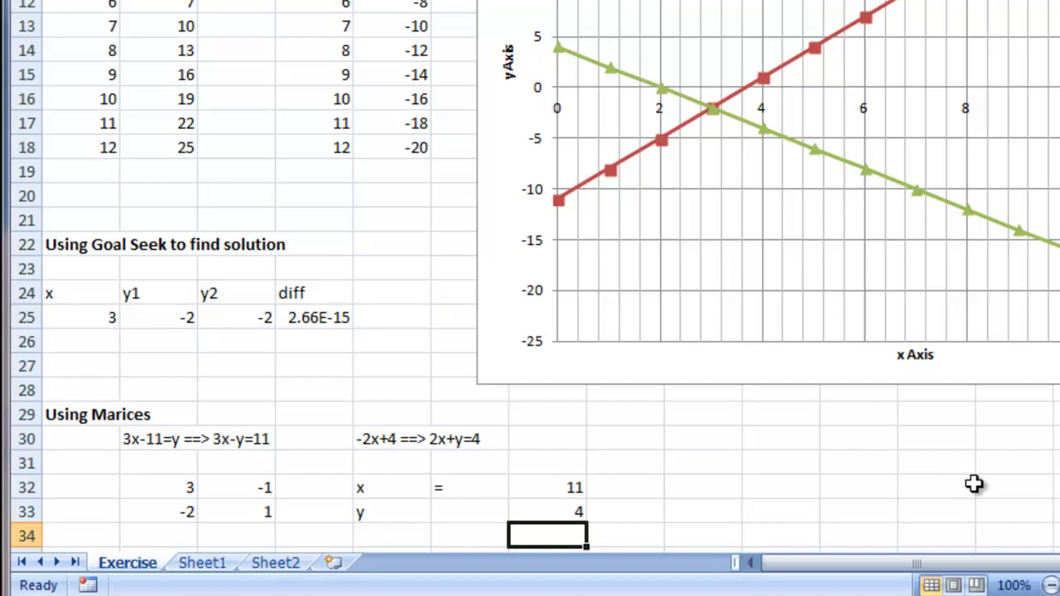
Examine the 2x2 coefficient matrix in B32:C33 and the empty area beneath it.
key("Left")
key("Left")
key("Left")
key("Left")
key("Left")
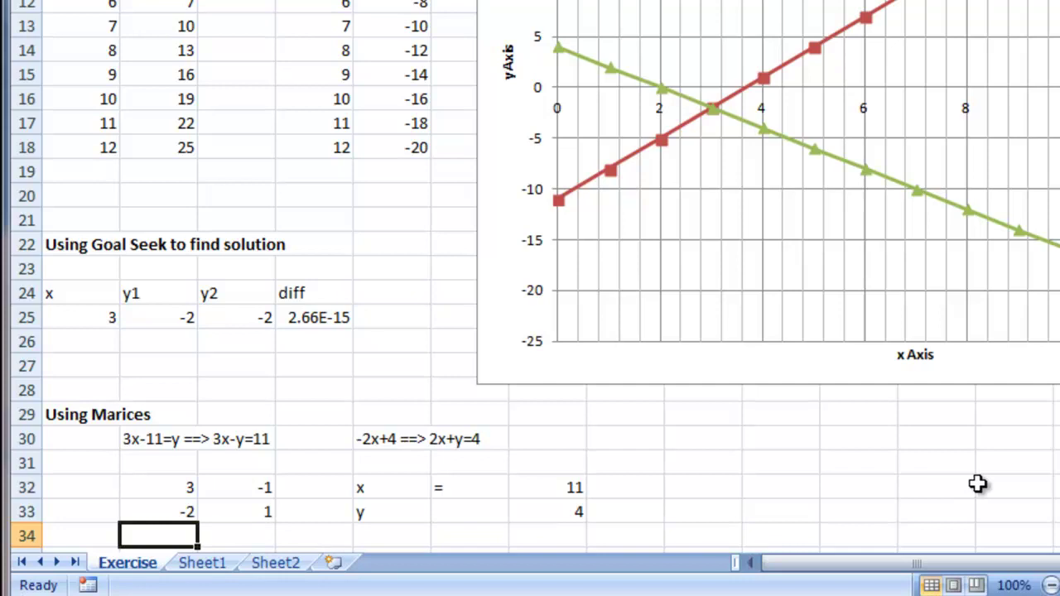
left_click_drag(158, 492, 215, 519)
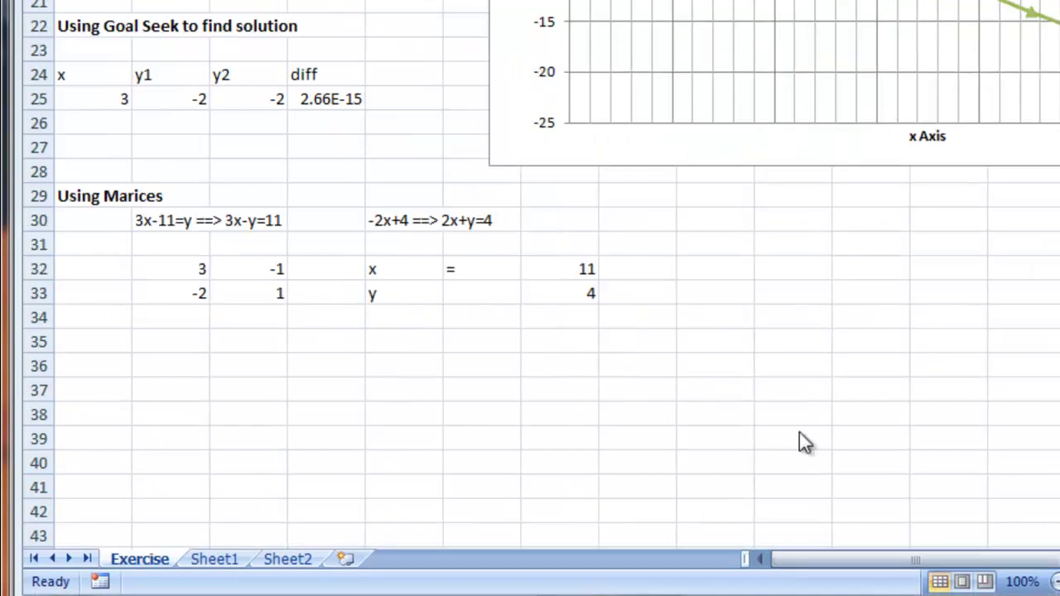
Compute the inverse of the coefficient matrix in B35:C36 with the array formula =MINVERSE(B32:C33).
left_click(188, 338)
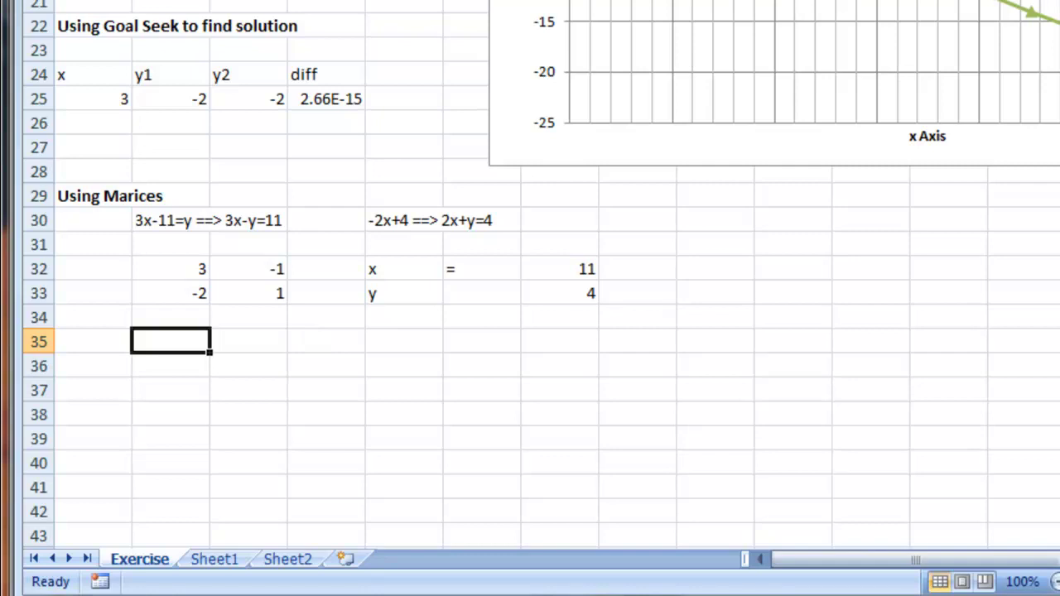
key("shift+Right")
key("shift+Down")
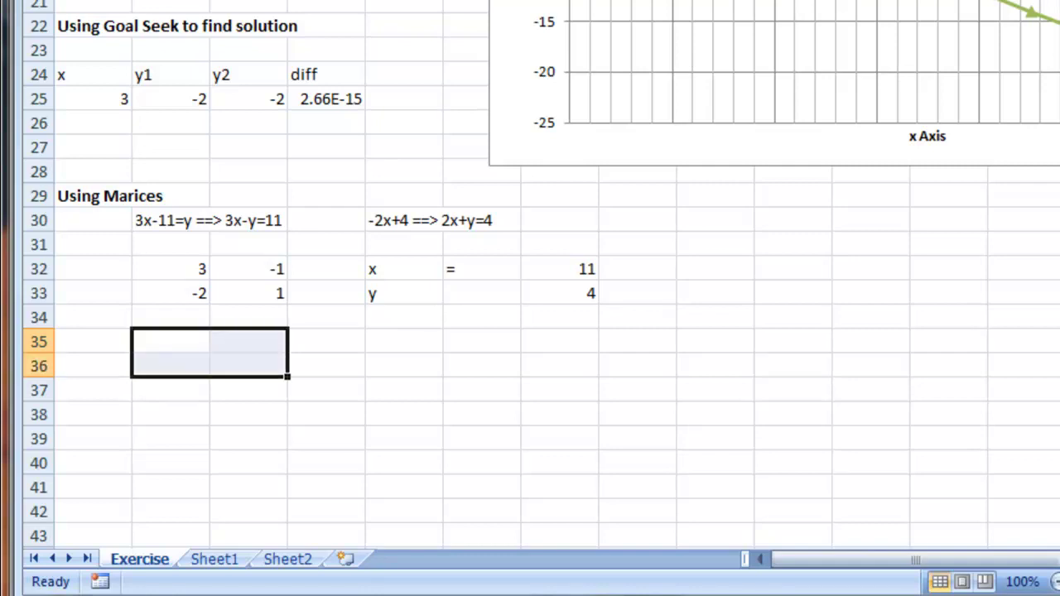
key("F2")
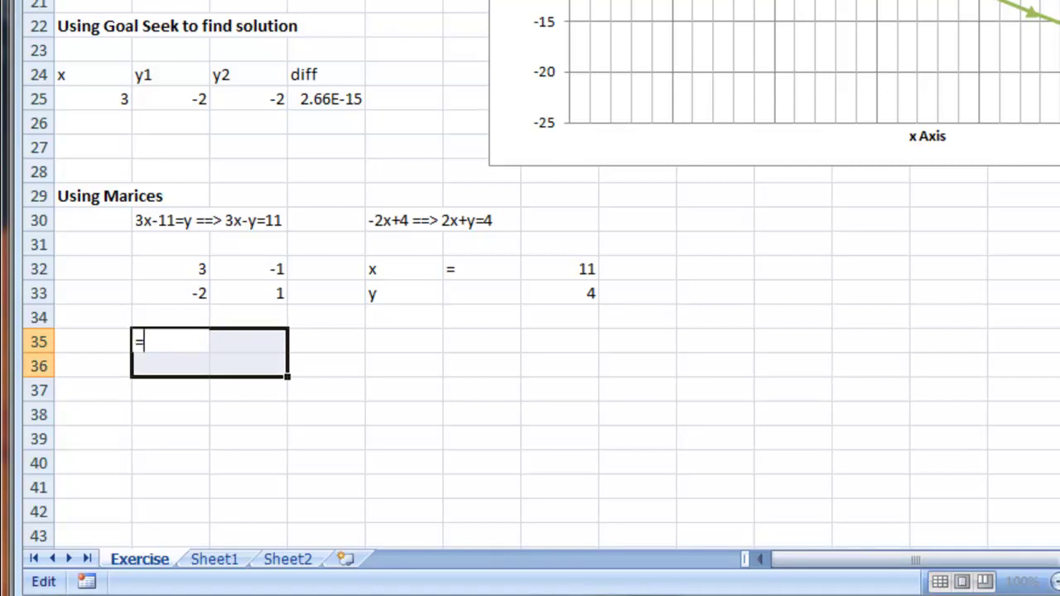
type("=m")
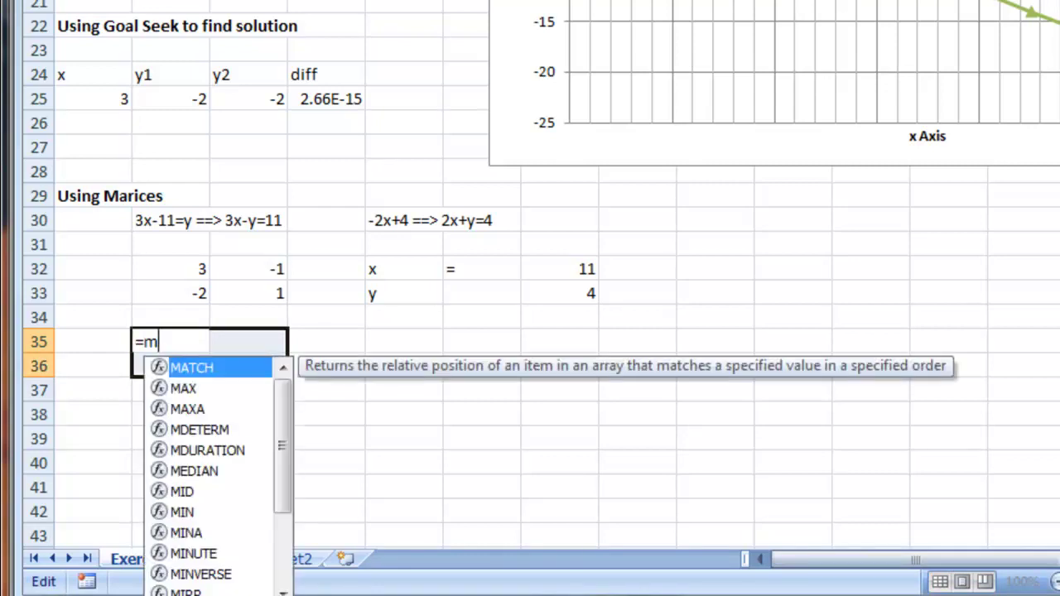
type("in")
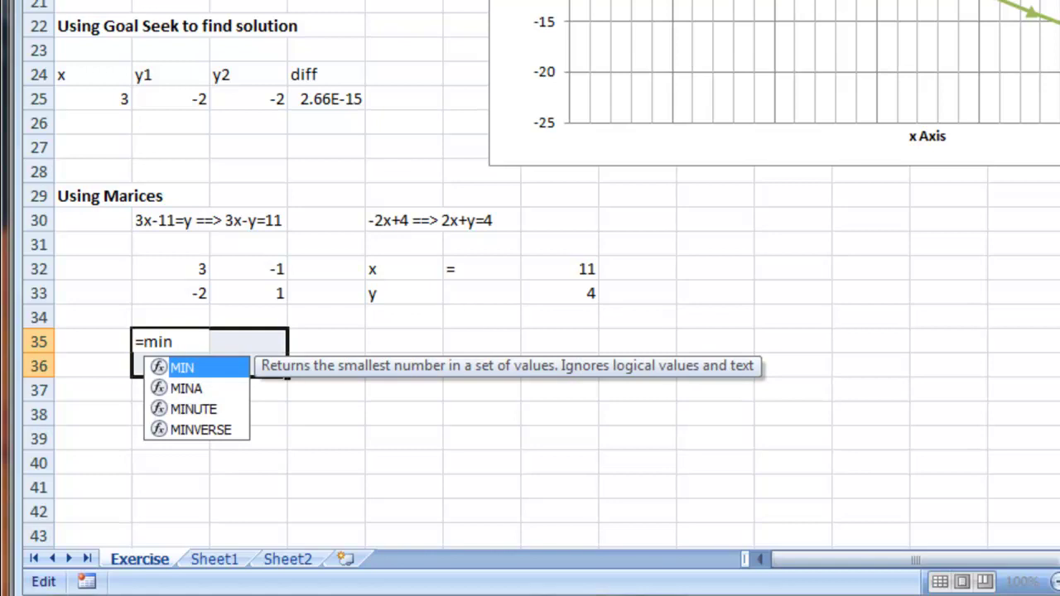
key("Tab")
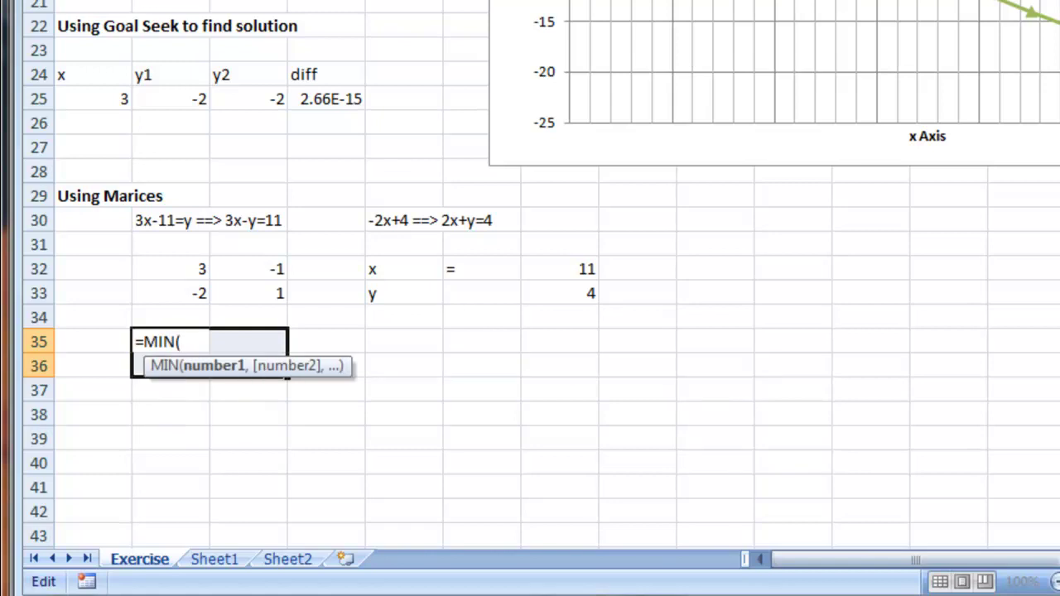
key("BackSpace")
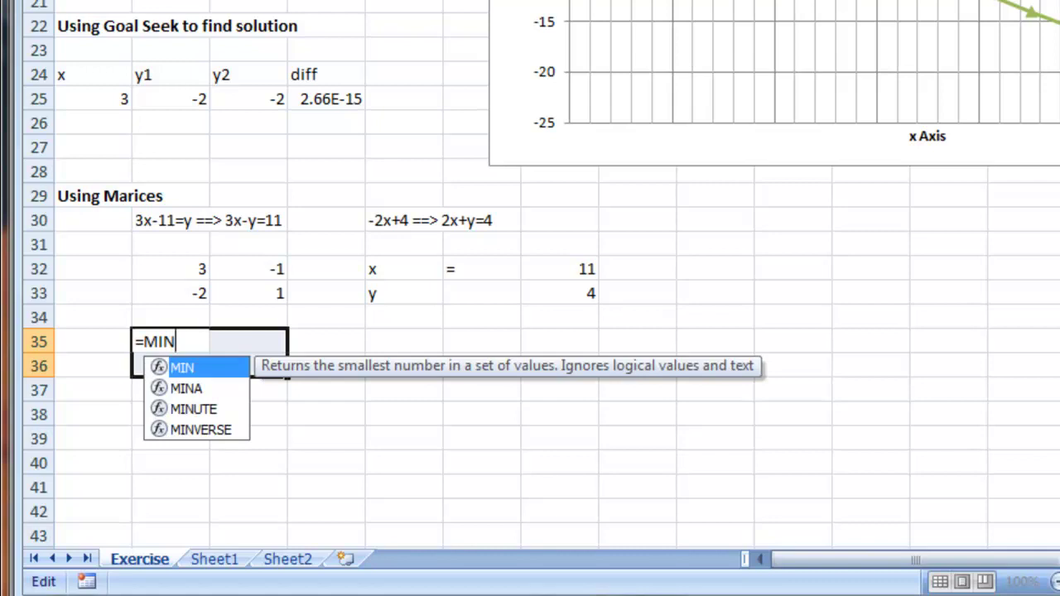
left_click(222, 429)
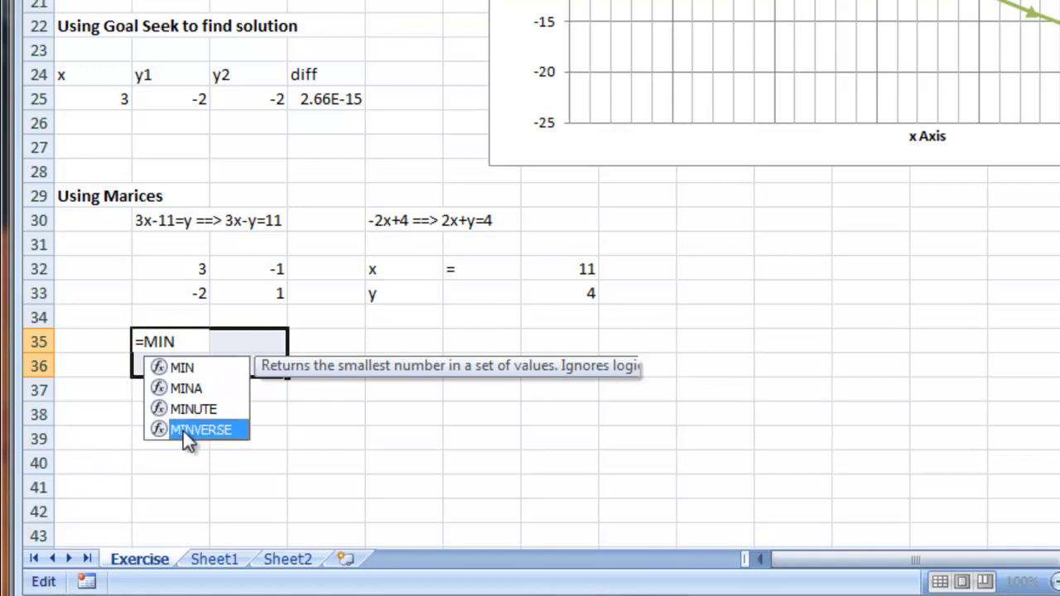
key("Tab")
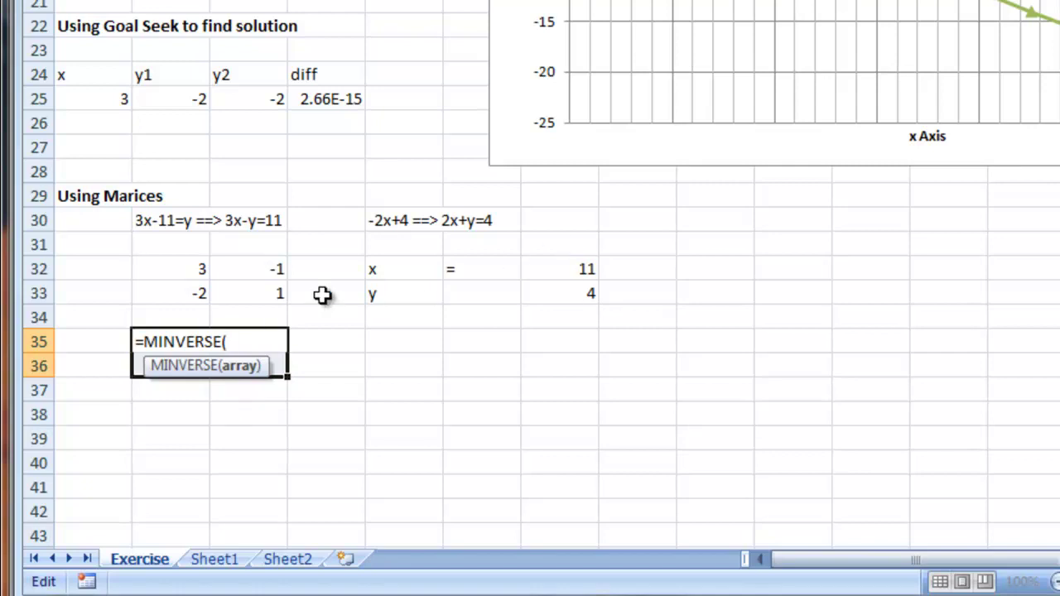
left_click_drag(168, 269, 286, 291)
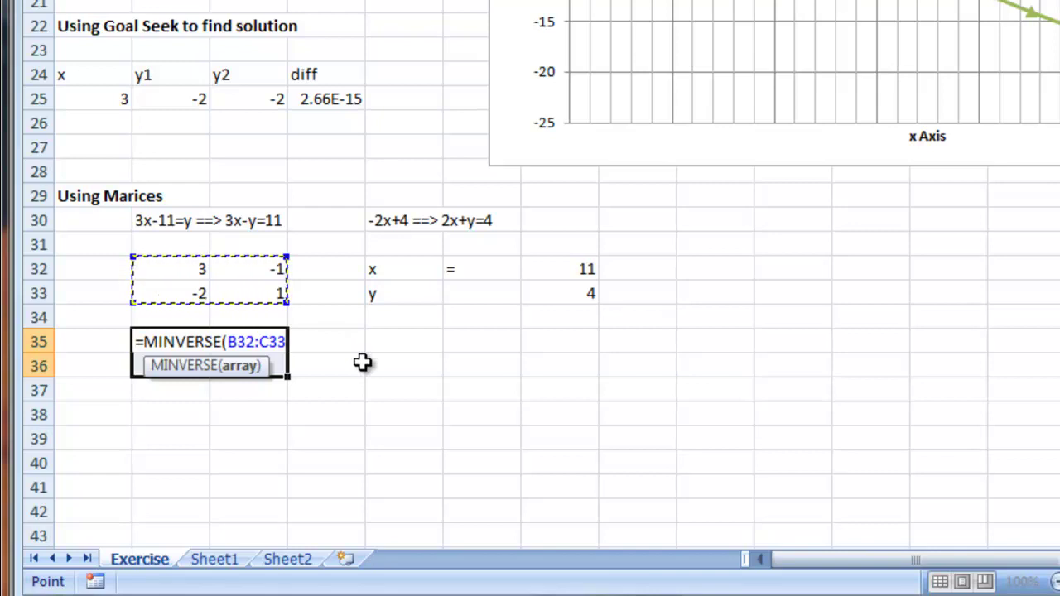
type(")")
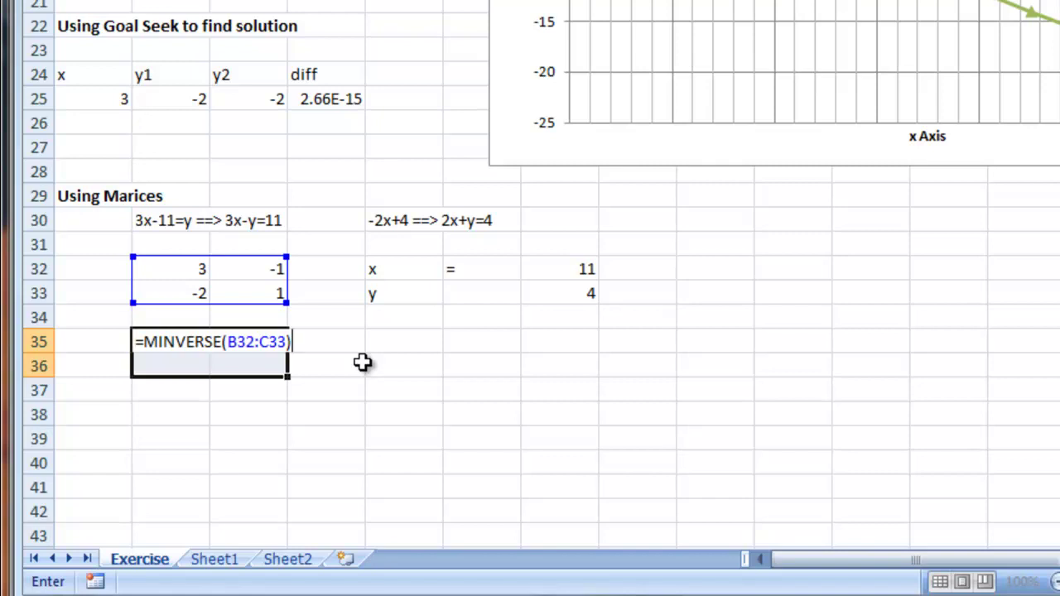
key("ctrl+shift+Return")
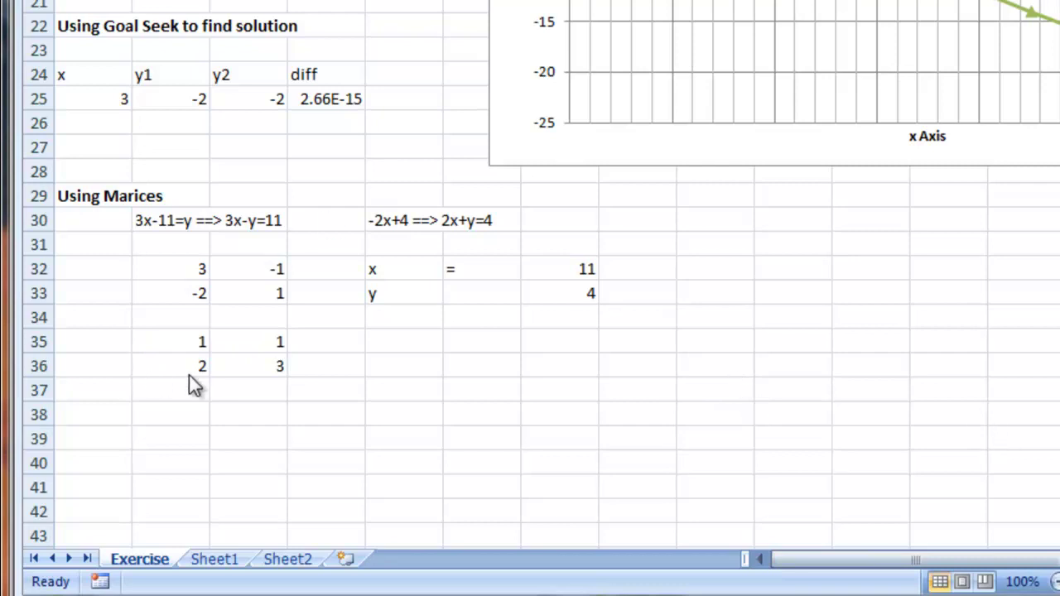
Check the rearranged second equation in row 30 and correct the coefficient in B33 to 2.
left_click(198, 296)
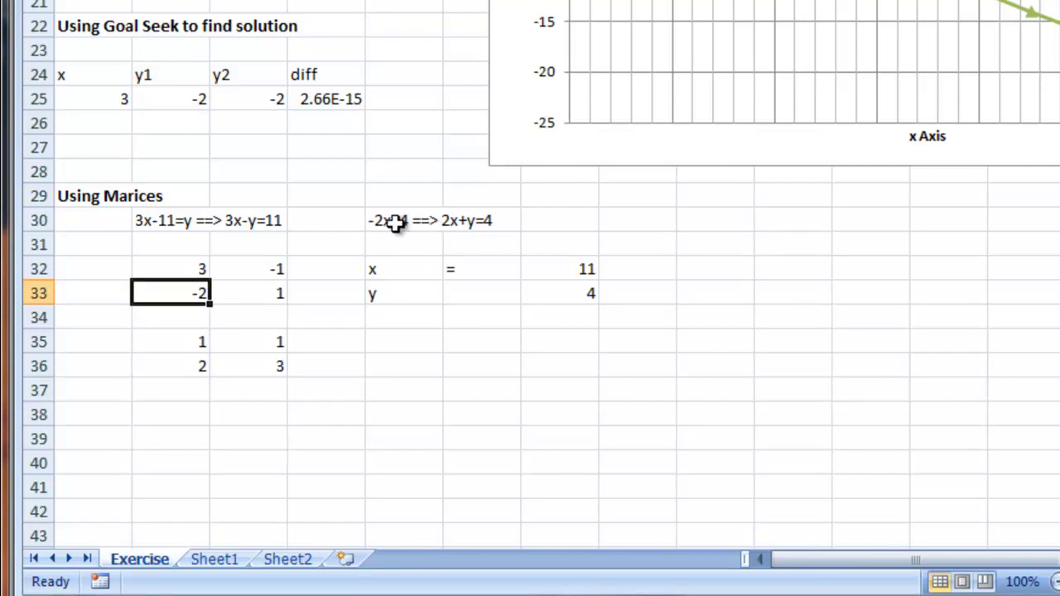
left_click(466, 224)
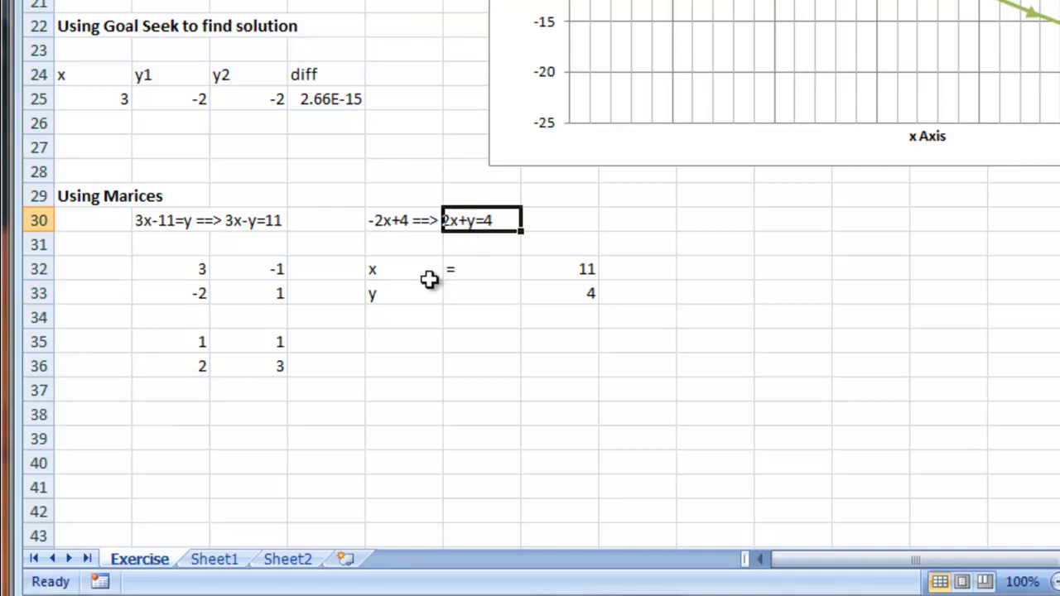
left_click(211, 300)
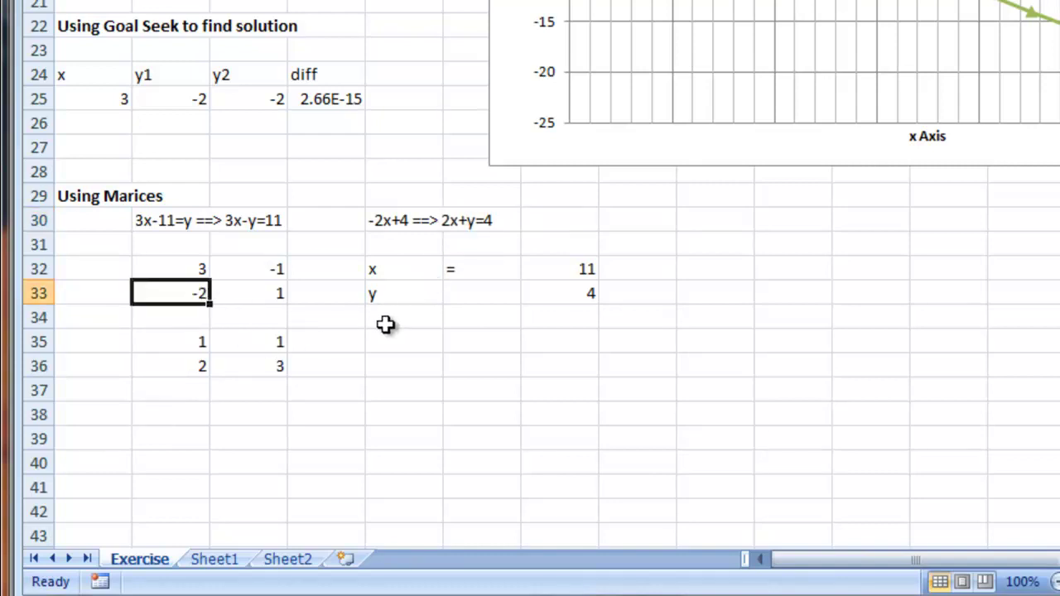
type("2")
left_click(449, 408)
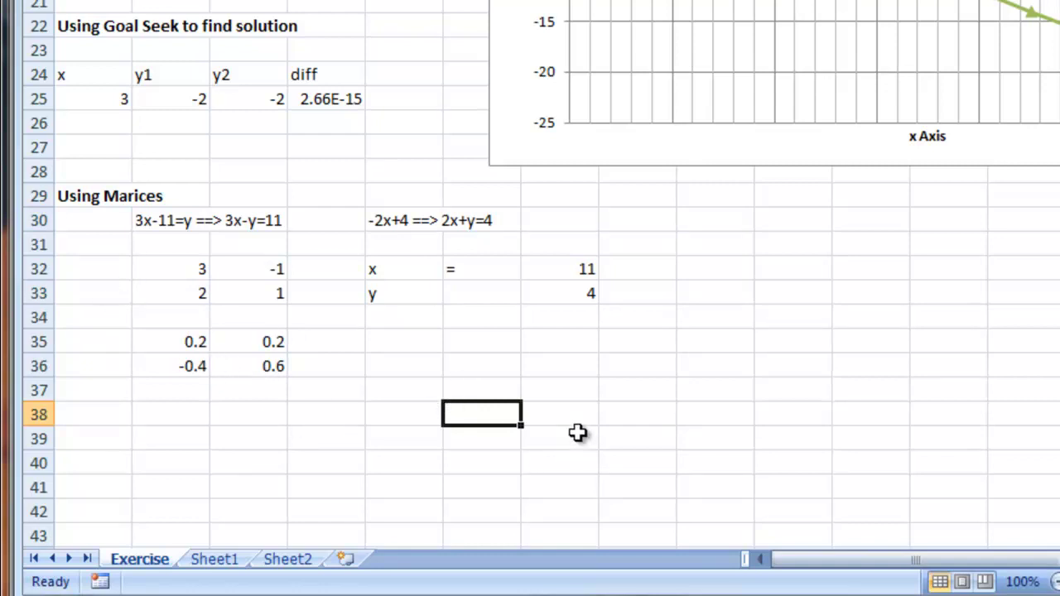
Format the inverse matrix in B35:C36 as fractions with up to one digit.
left_click_drag(168, 342, 229, 365)
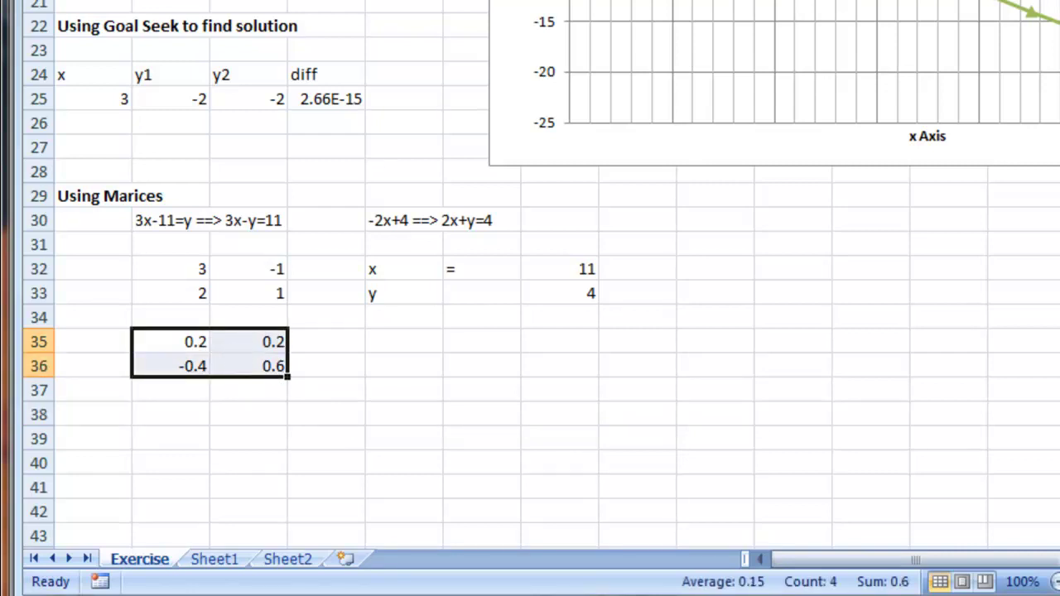
right_click(238, 341)
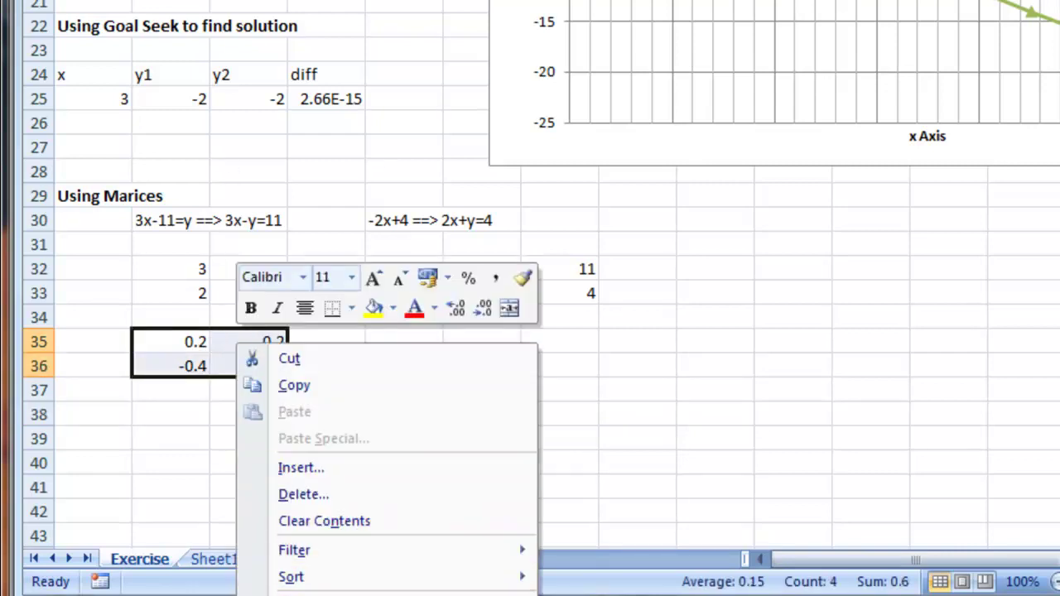
left_click(323, 595)
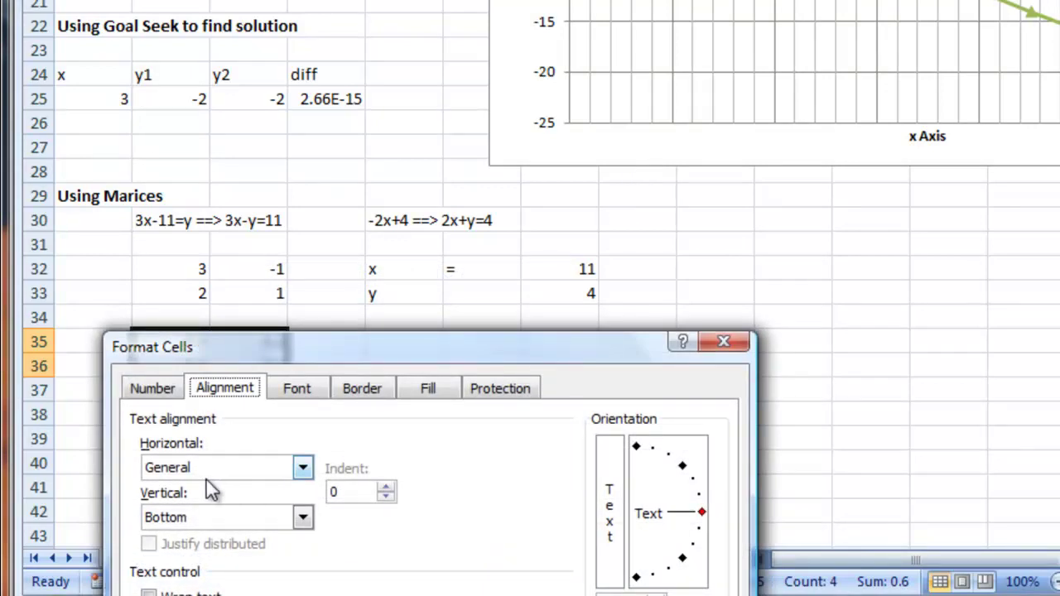
left_click(151, 387)
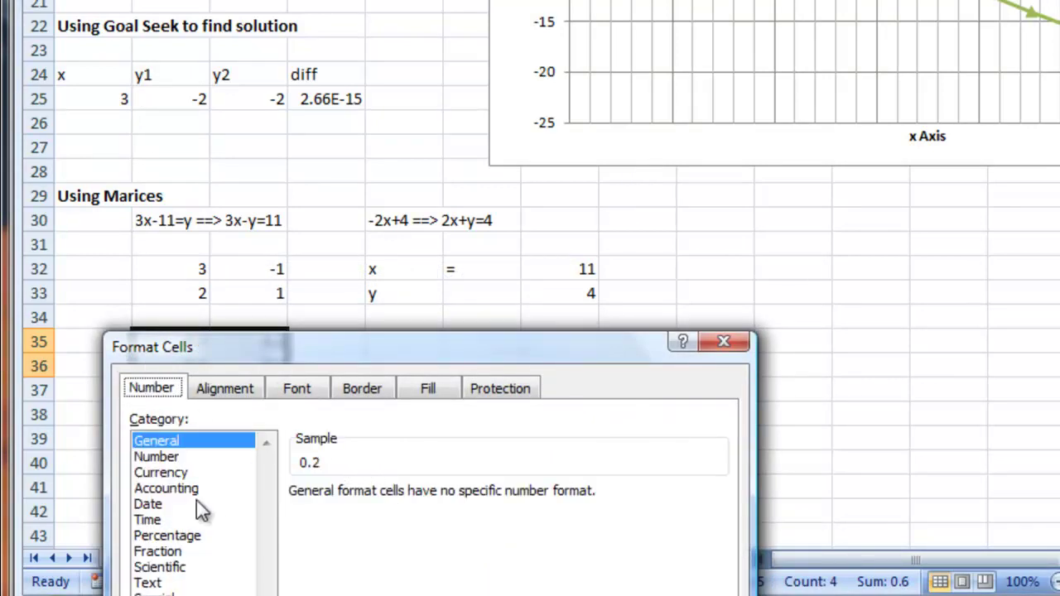
left_click(180, 551)
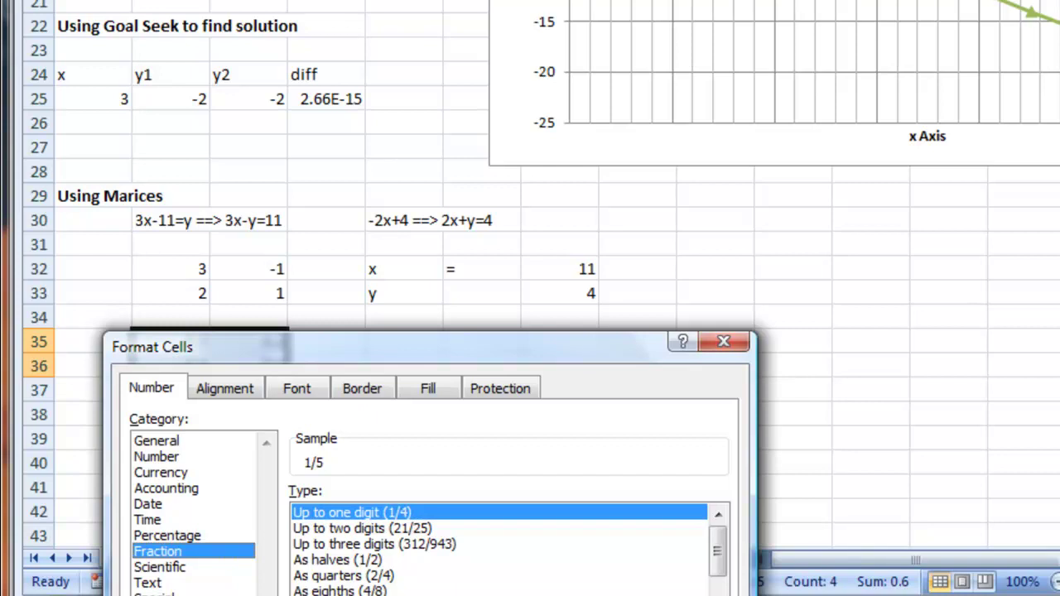
key("Return")
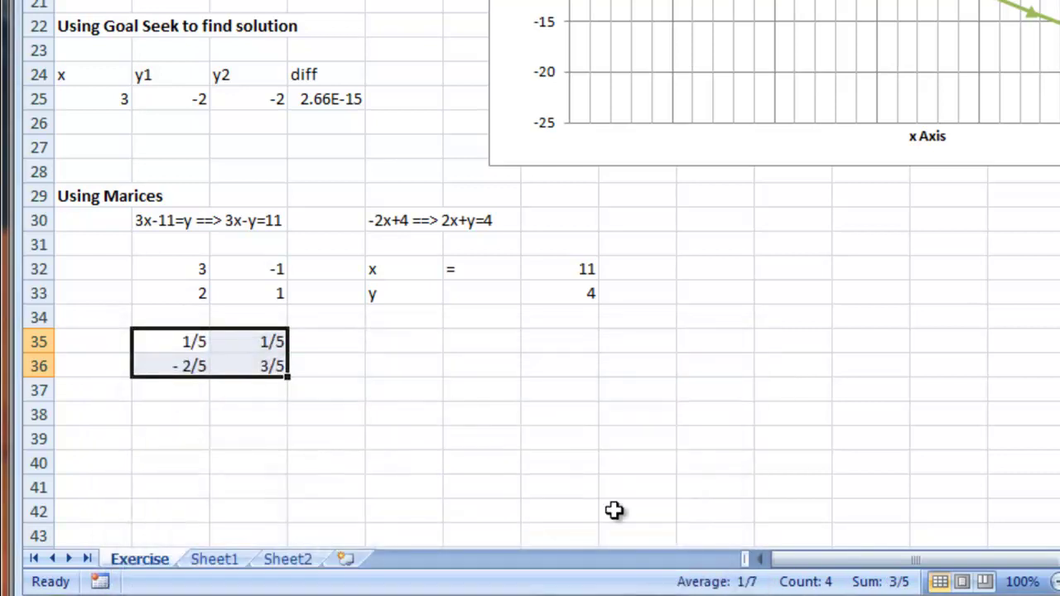
left_click(411, 448)
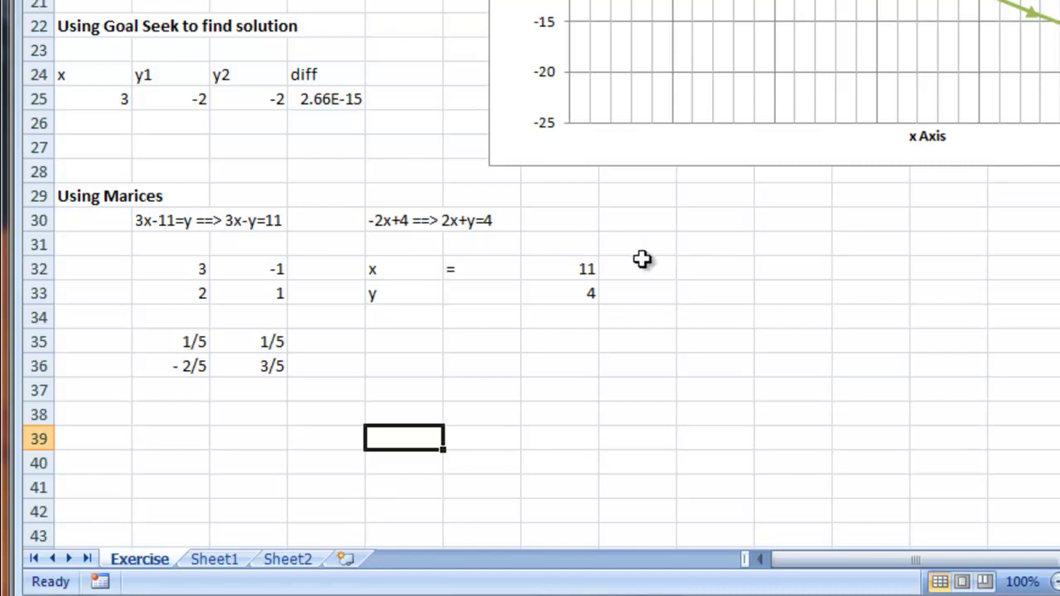
Enter the labels x and y in E35:E36 beside the inverse matrix.
left_click(401, 346)
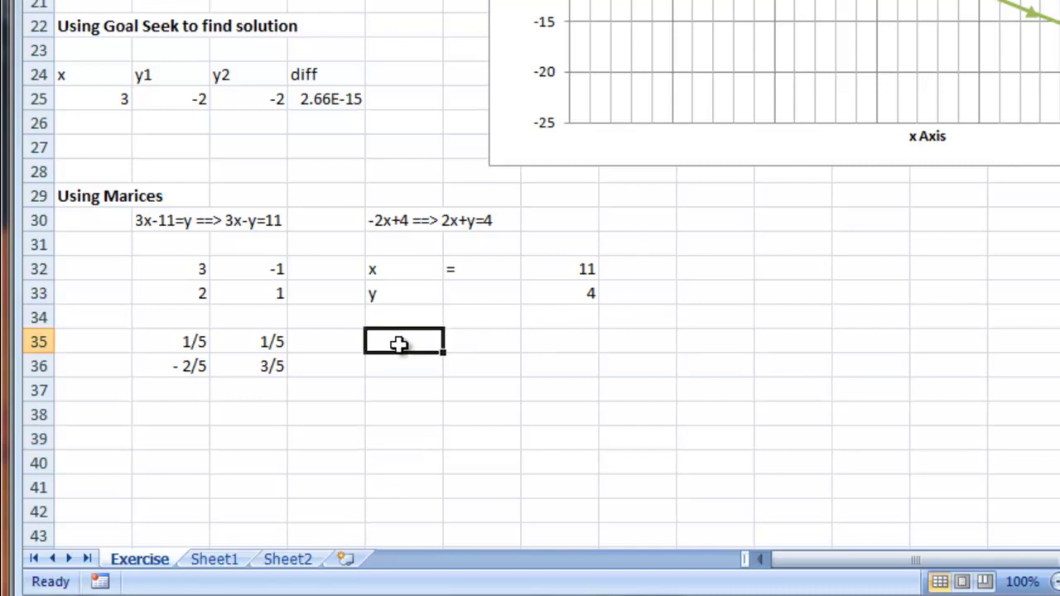
type("x")
key("Return")
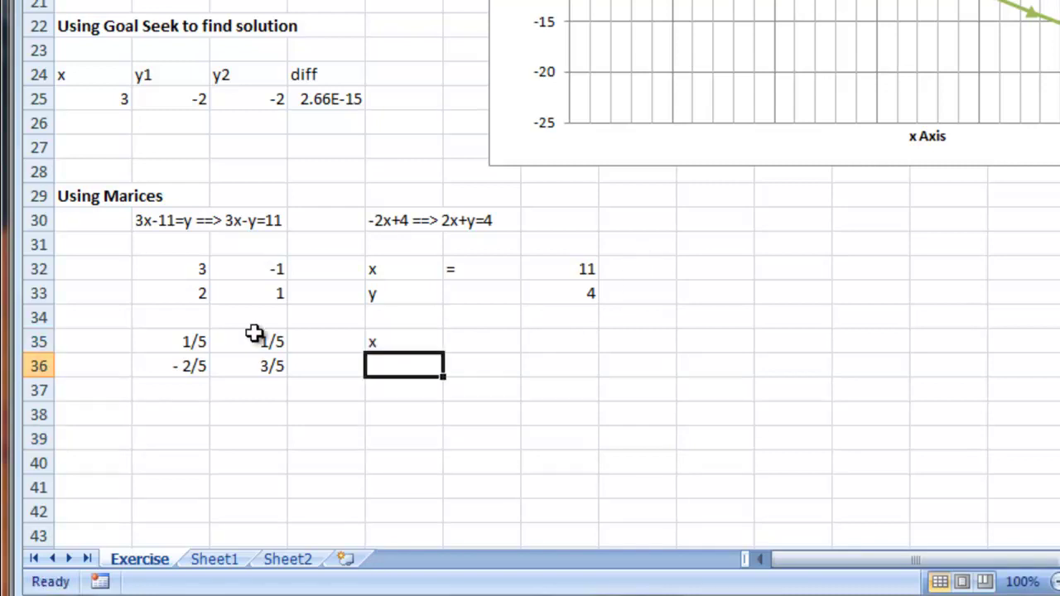
type("y")
key("Up")
key("Right")
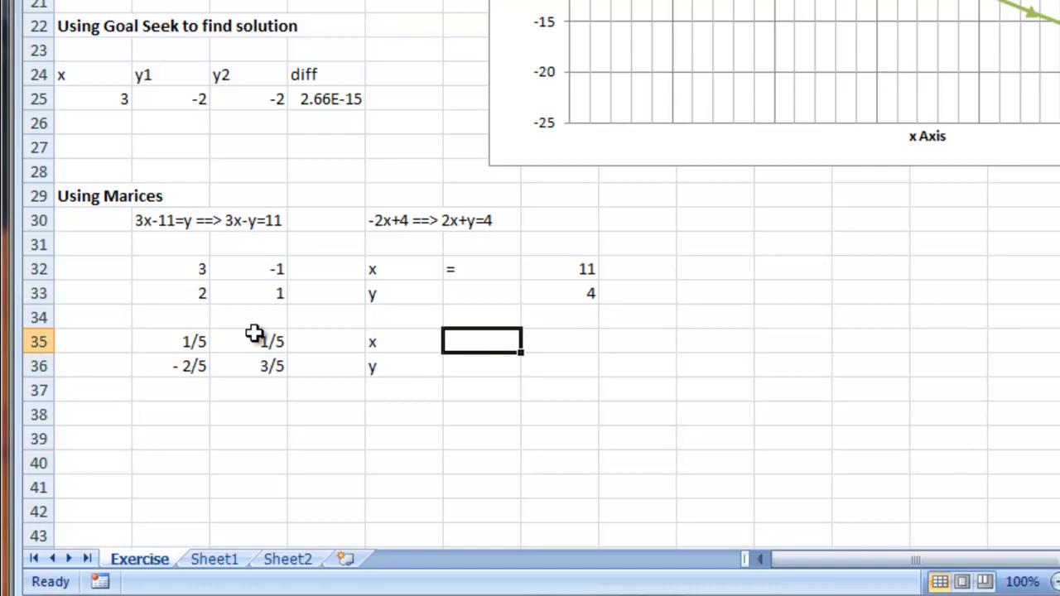
Enter the constants 11 and 4 in E35:E36 in place of the x and y labels.
key("Left")
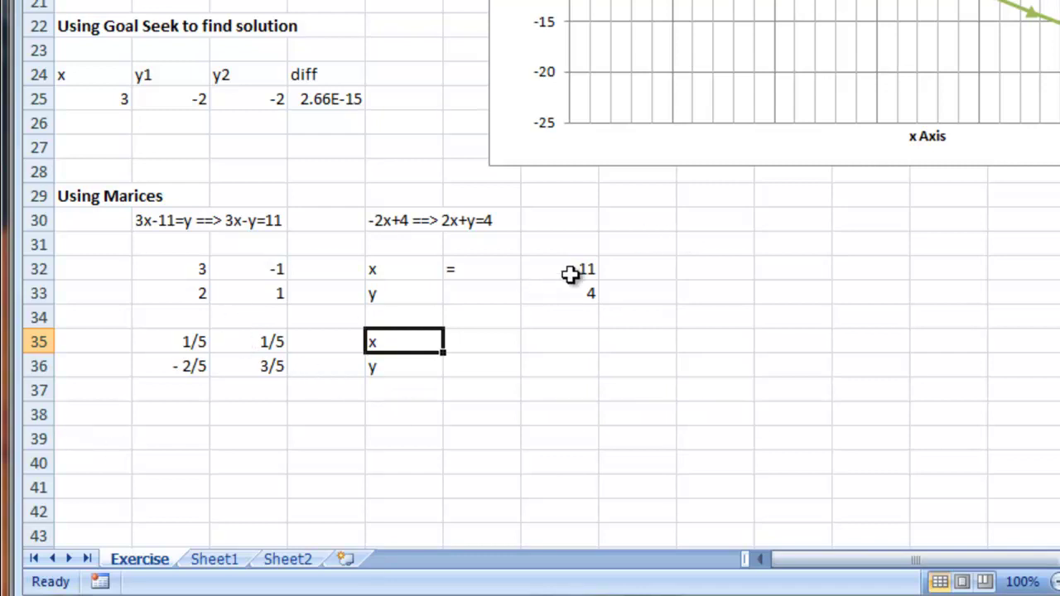
type("1")
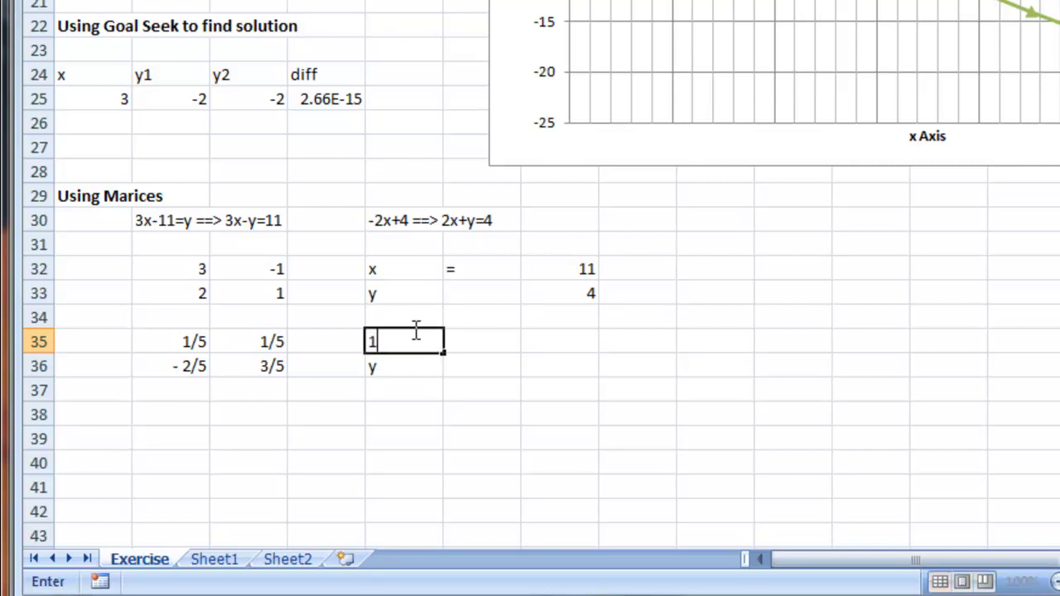
type("1")
key("Return")
type("4")
left_click(419, 335)
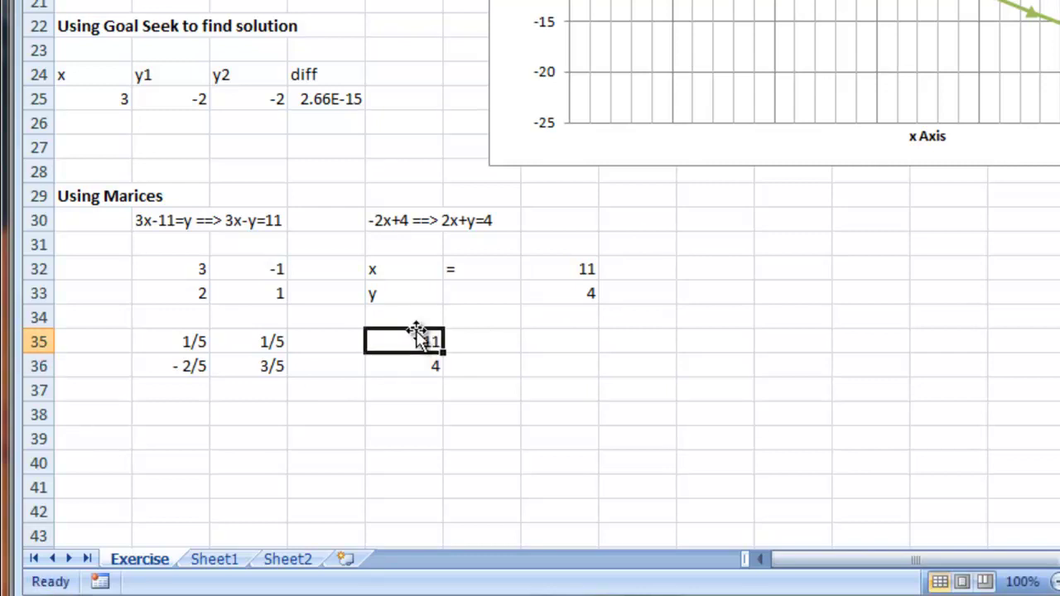
Copy the text equals sign from F32 into F35.
key("Right")
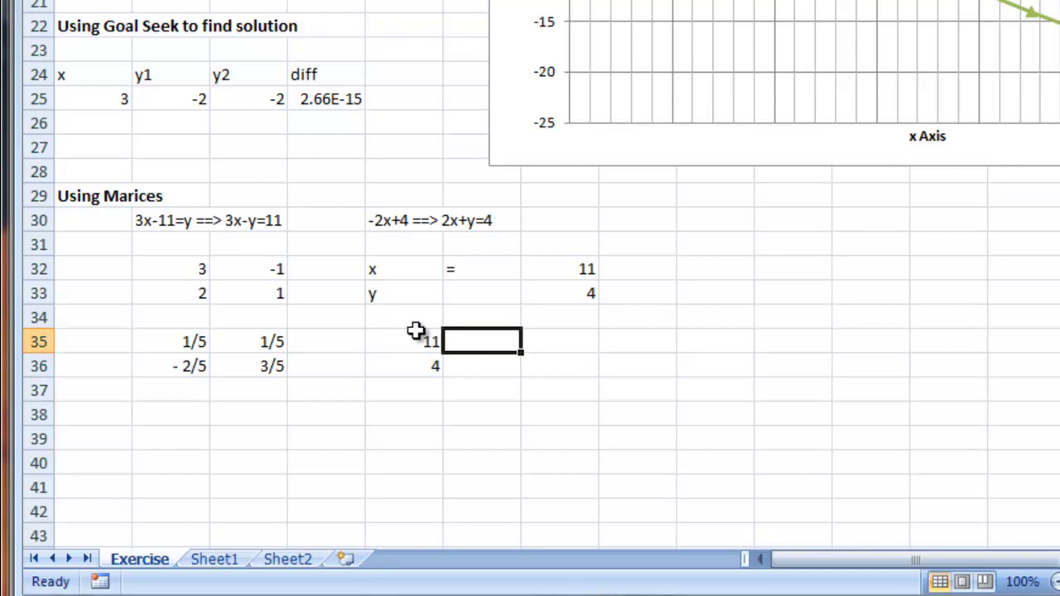
left_click(476, 276)
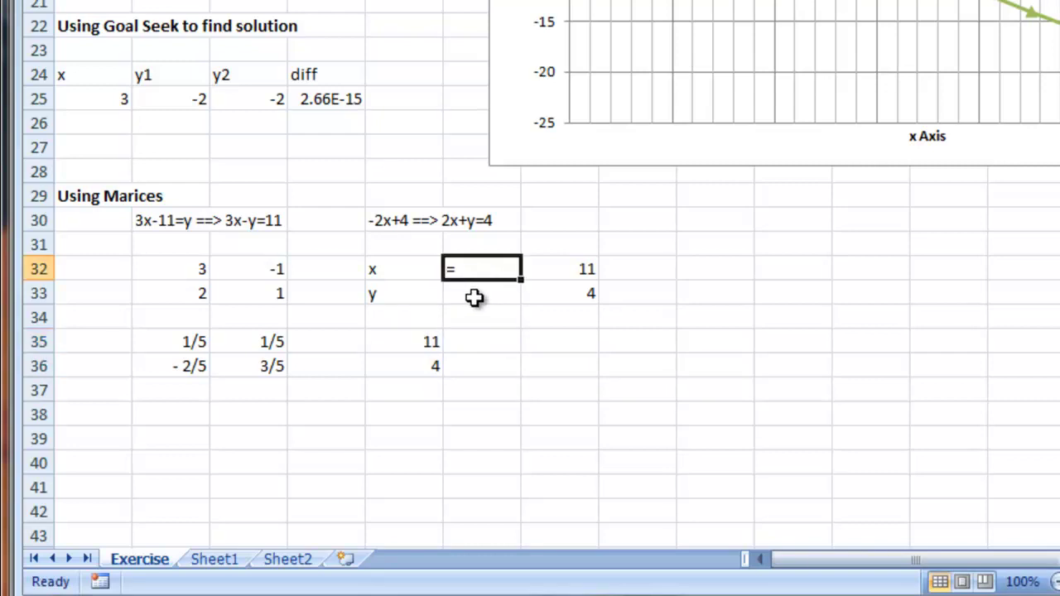
key("ctrl+c")
left_click(484, 348)
key("ctrl+v")
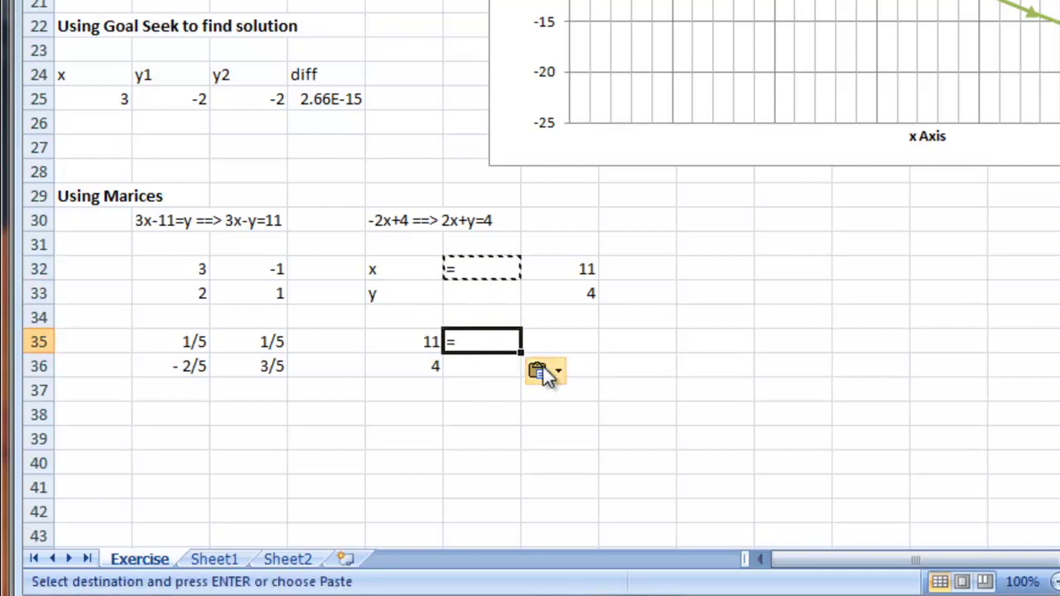
left_click(603, 340)
left_click_drag(180, 346, 229, 345)
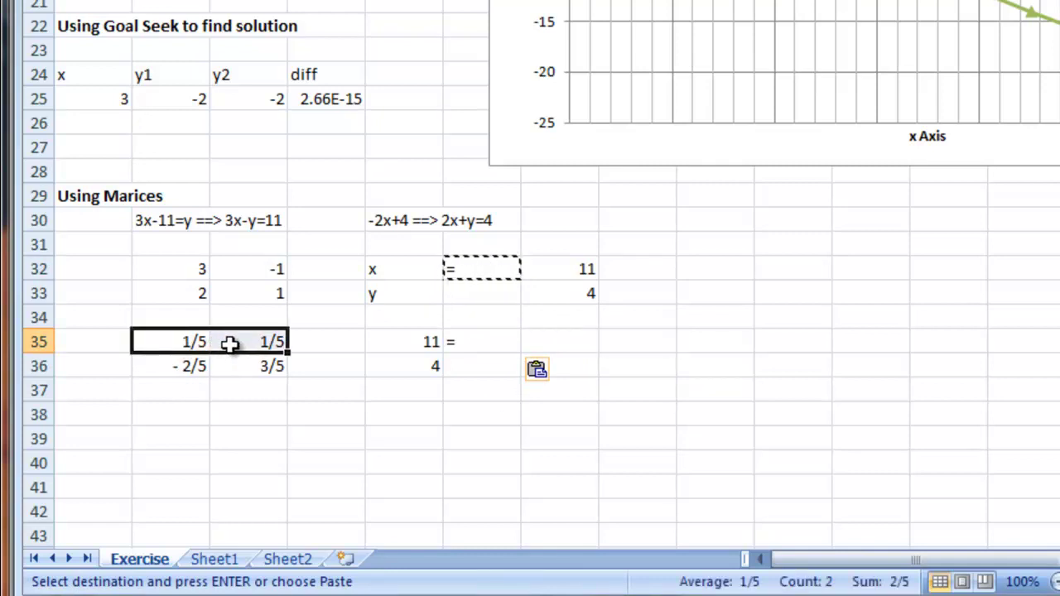
left_click(252, 345)
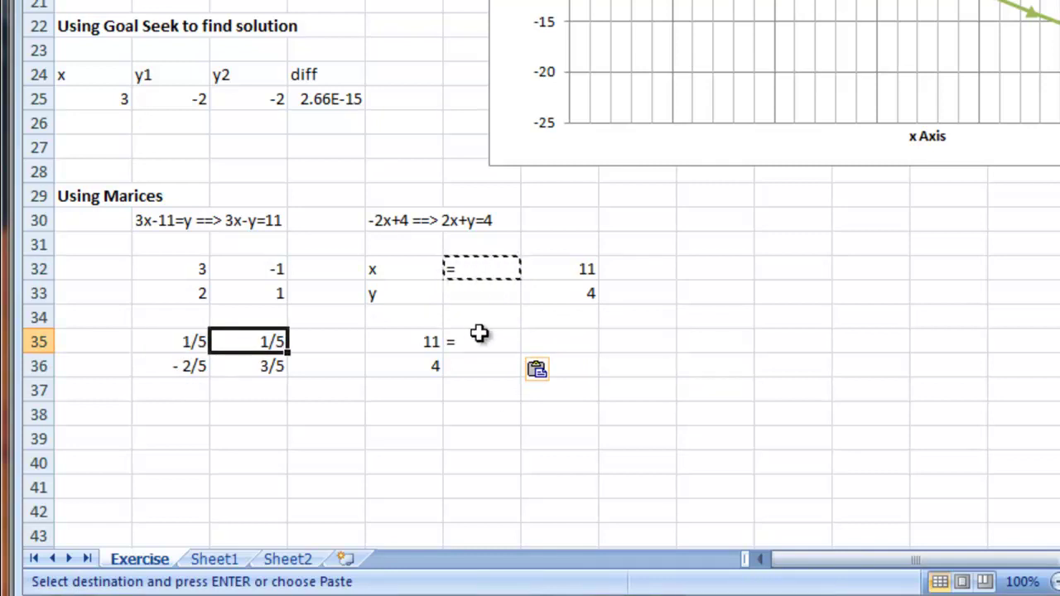
left_click(490, 339)
Multiply the inverse matrix by the constants in G35:G36 with the array formula =MMULT(B35:C36,E35:E36).
left_click(554, 345)
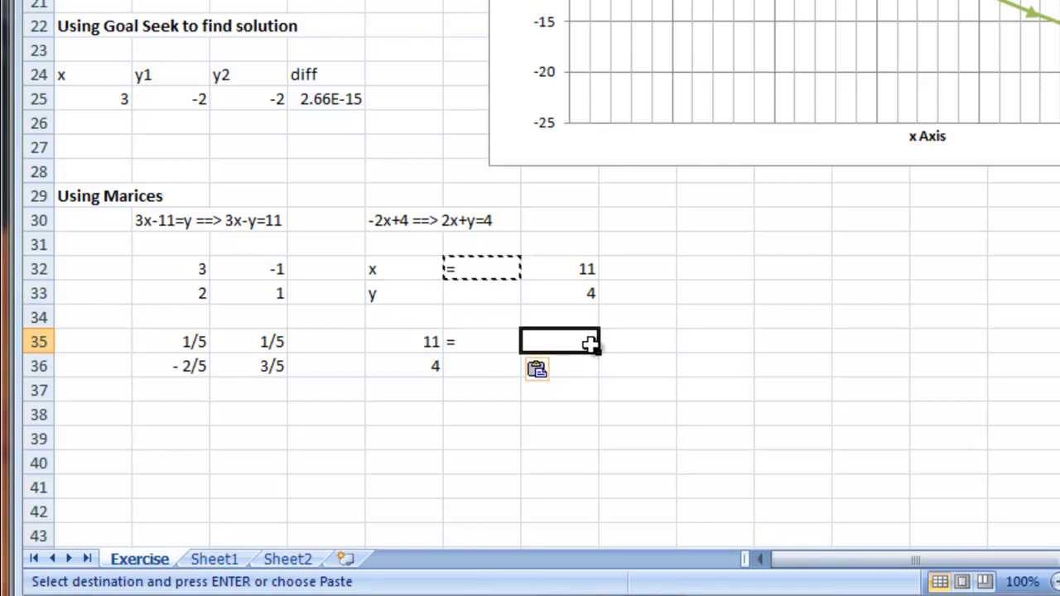
key("shift+Down")
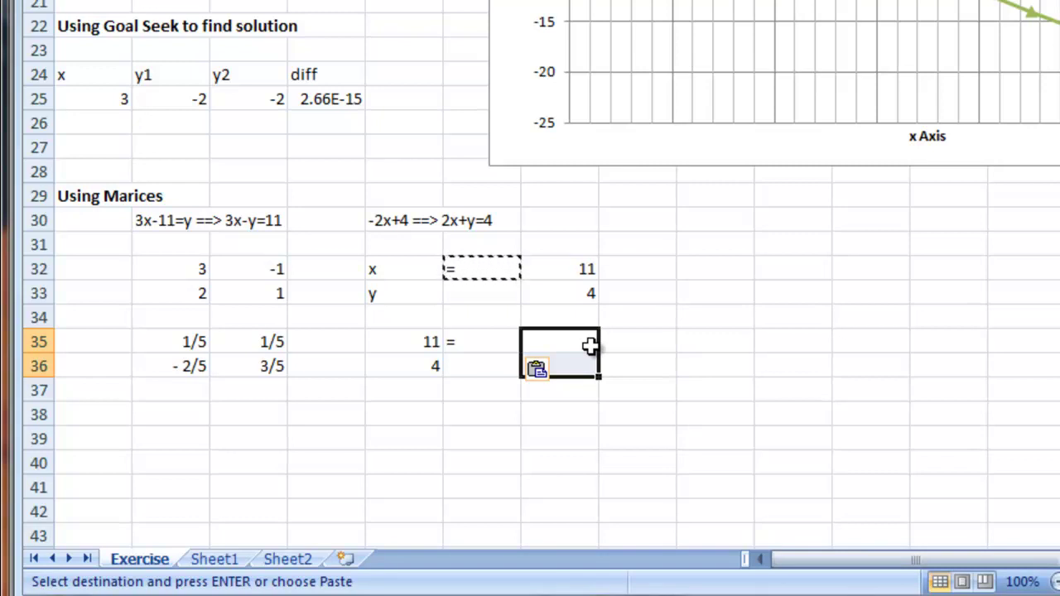
double_click(589, 346)
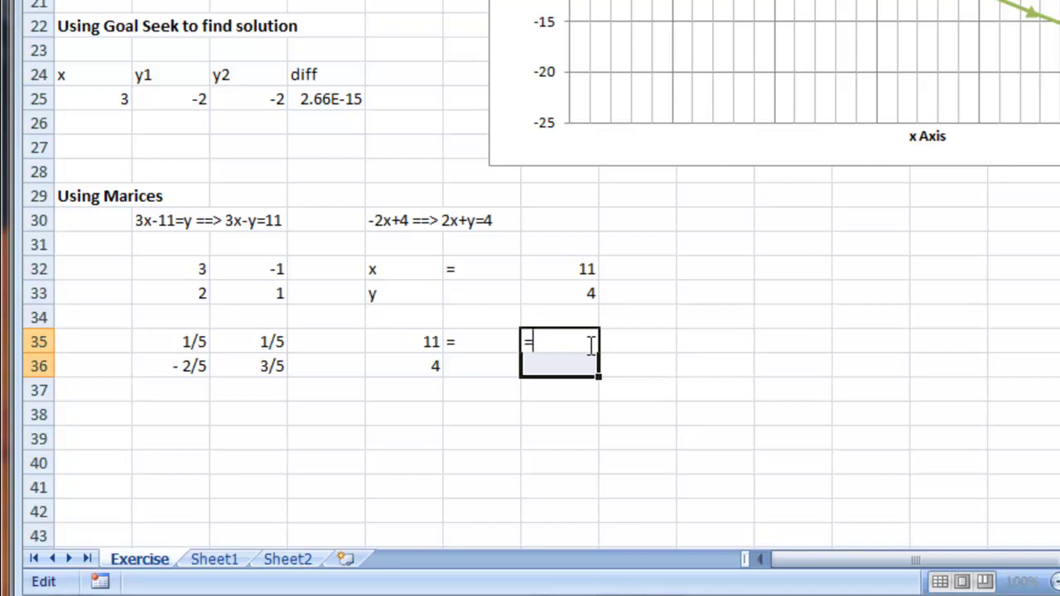
type("=mm")
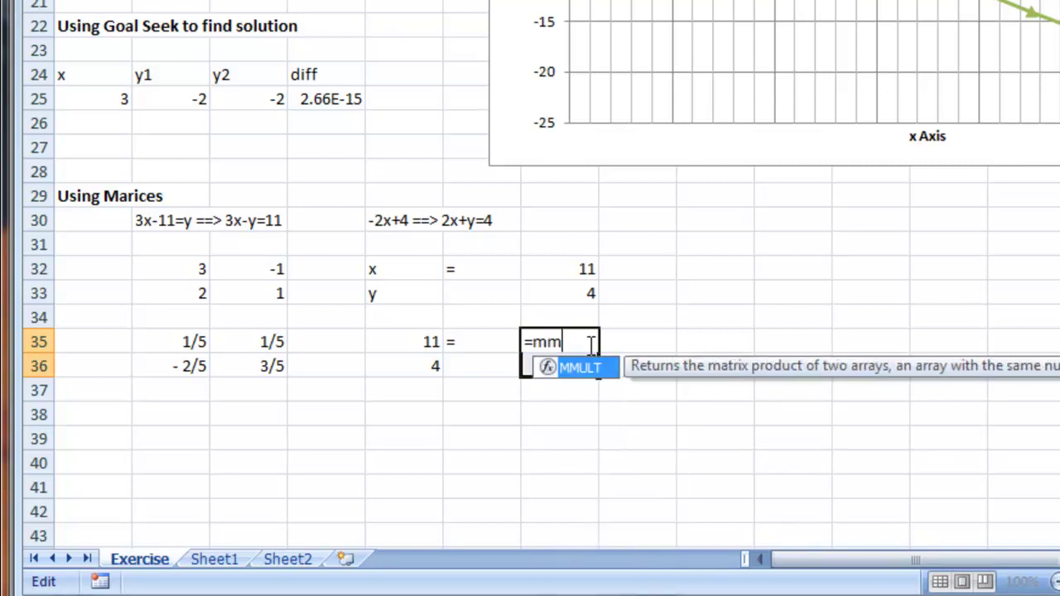
double_click(585, 368)
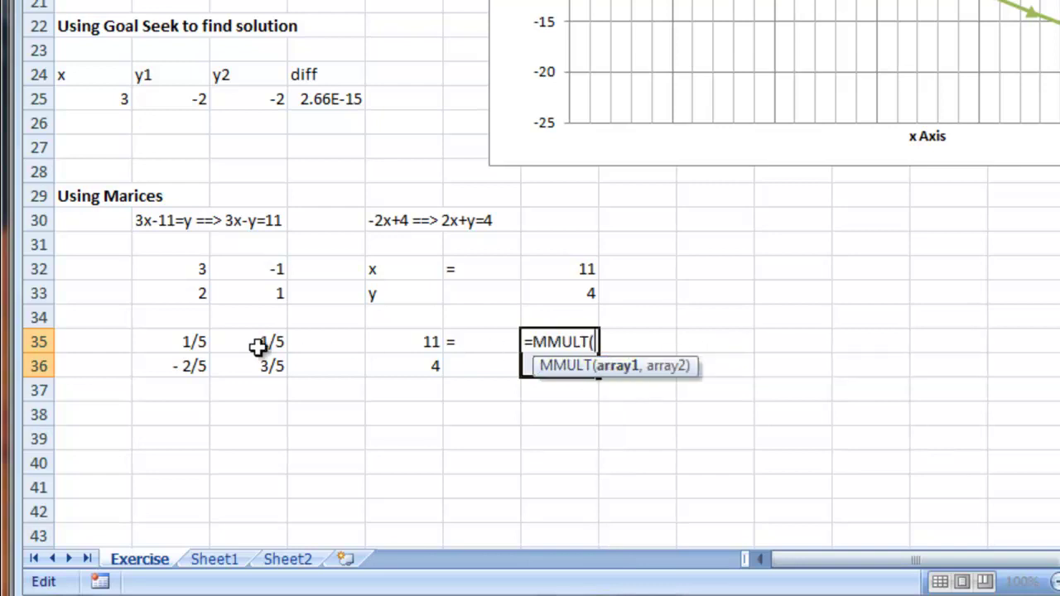
left_click_drag(166, 340, 227, 367)
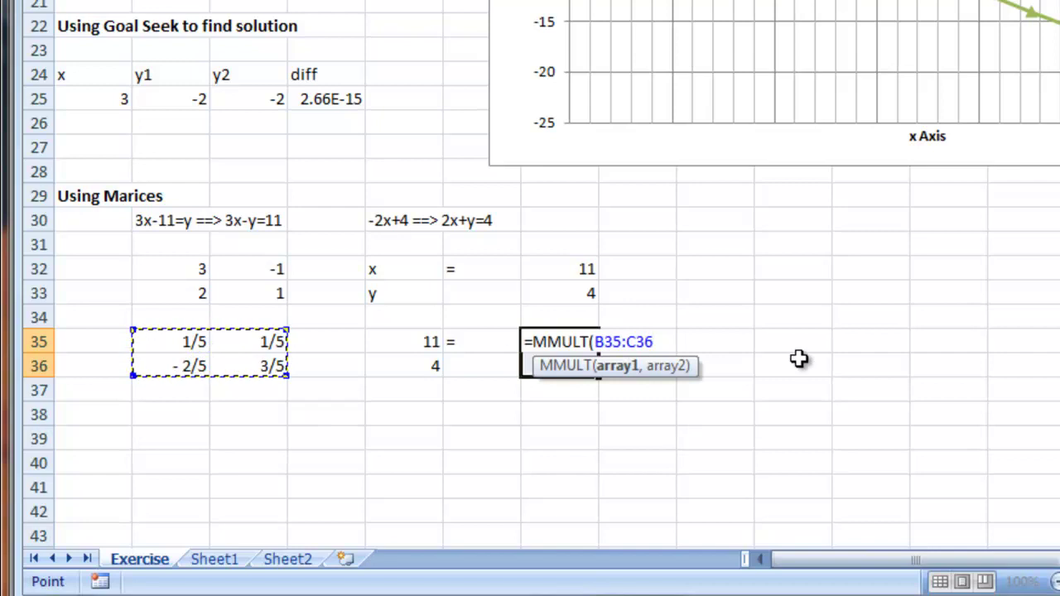
type(",")
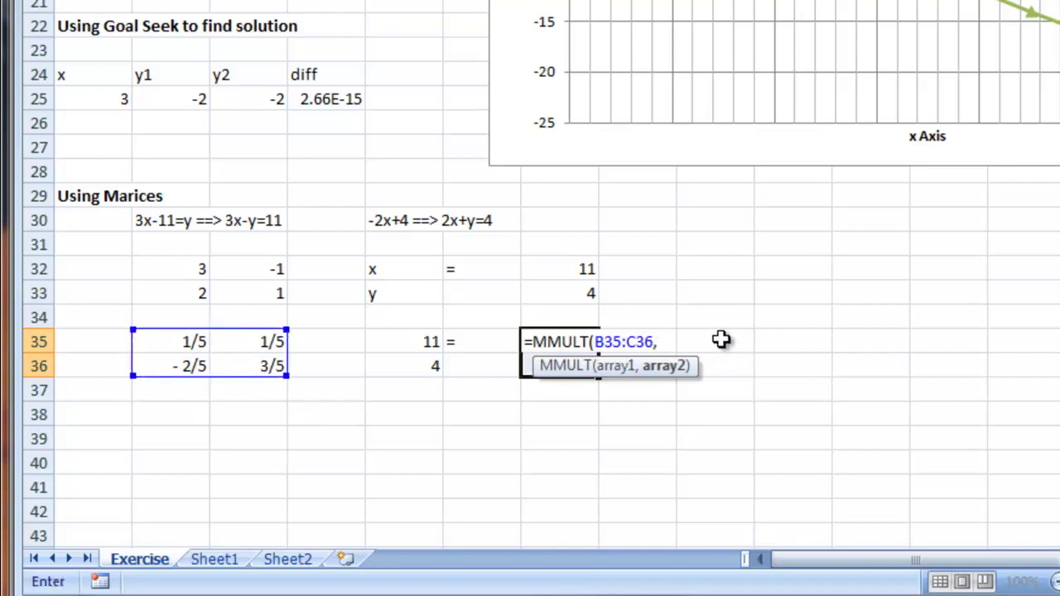
left_click_drag(414, 340, 412, 368)
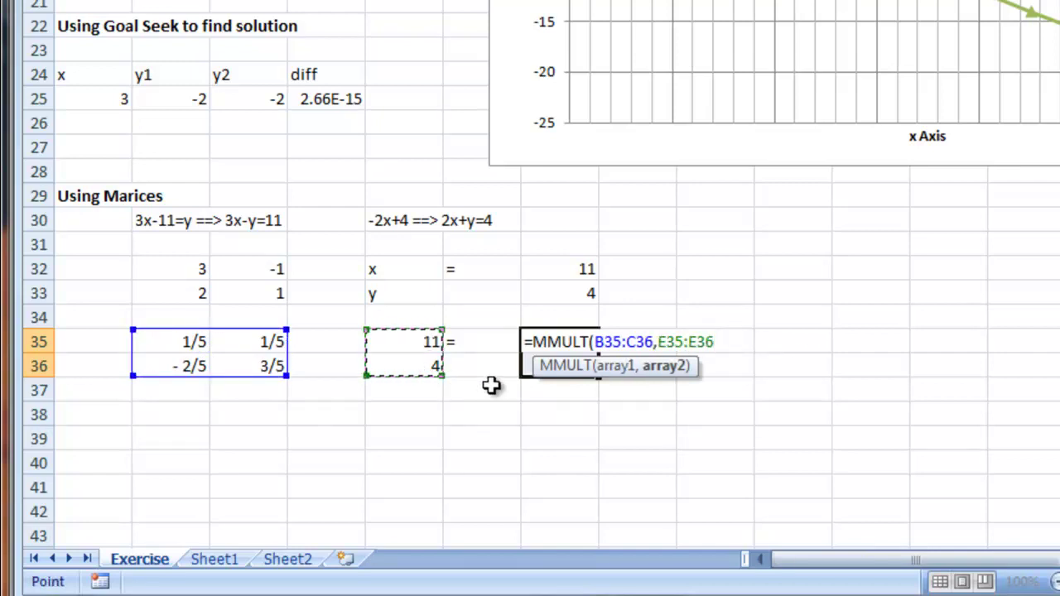
type(")")
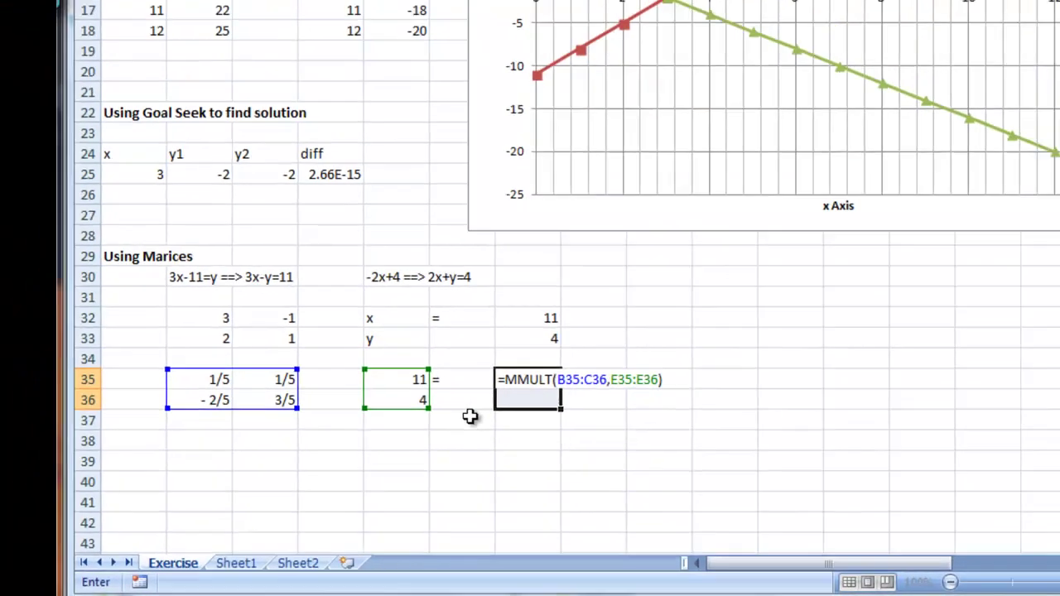
key("ctrl+shift+Return")
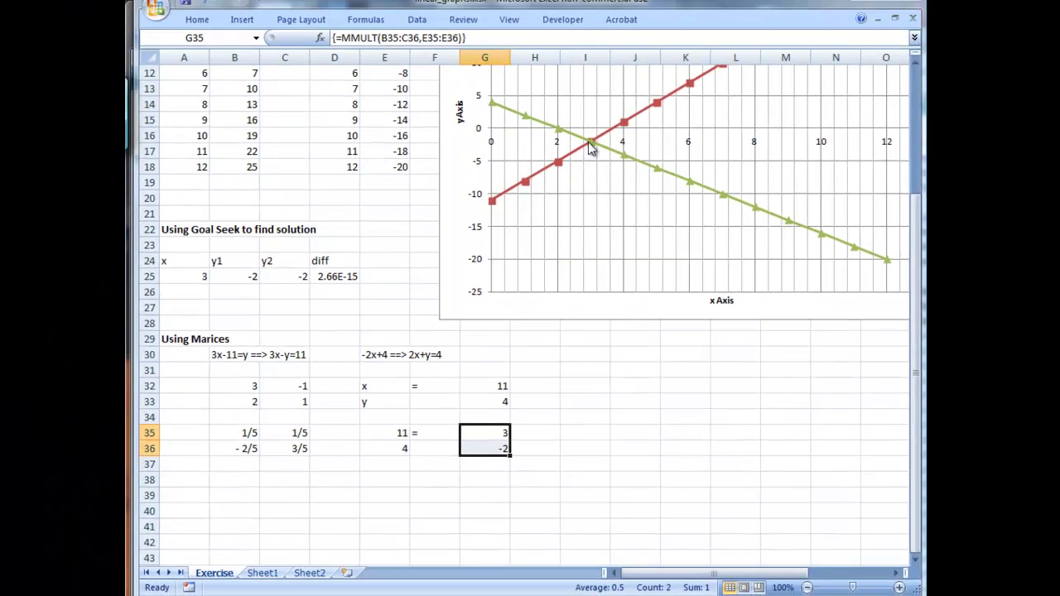
Compare the matrix solution with the Goal Seek result, the lines' intersection on the chart and the original equations in row 3.
left_click_drag(916, 194, 925, 144)
left_click_drag(917, 244, 917, 248)
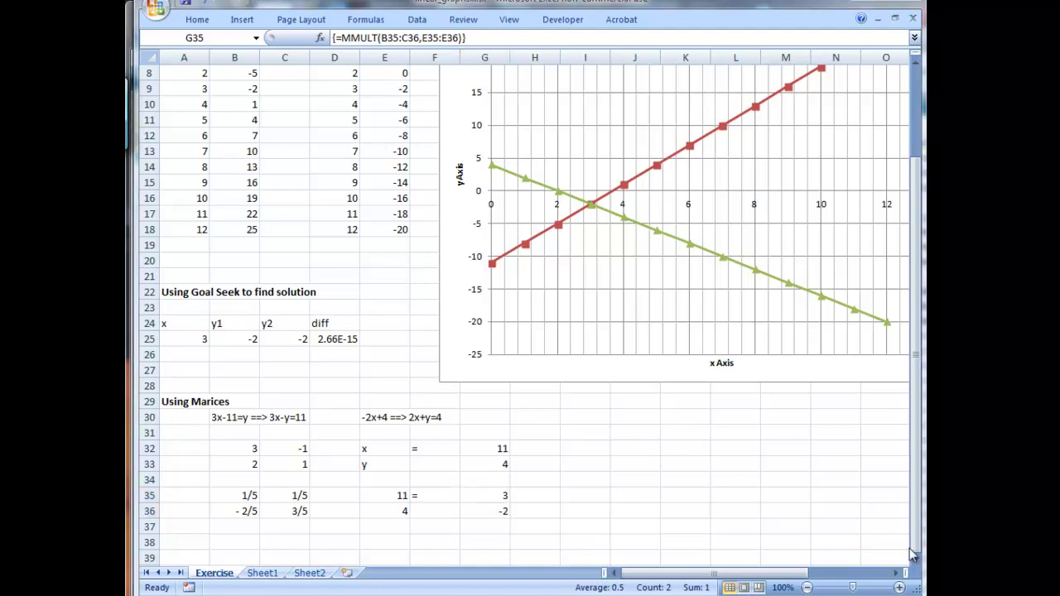
left_click_drag(918, 198, 919, 114)
left_click(167, 113)
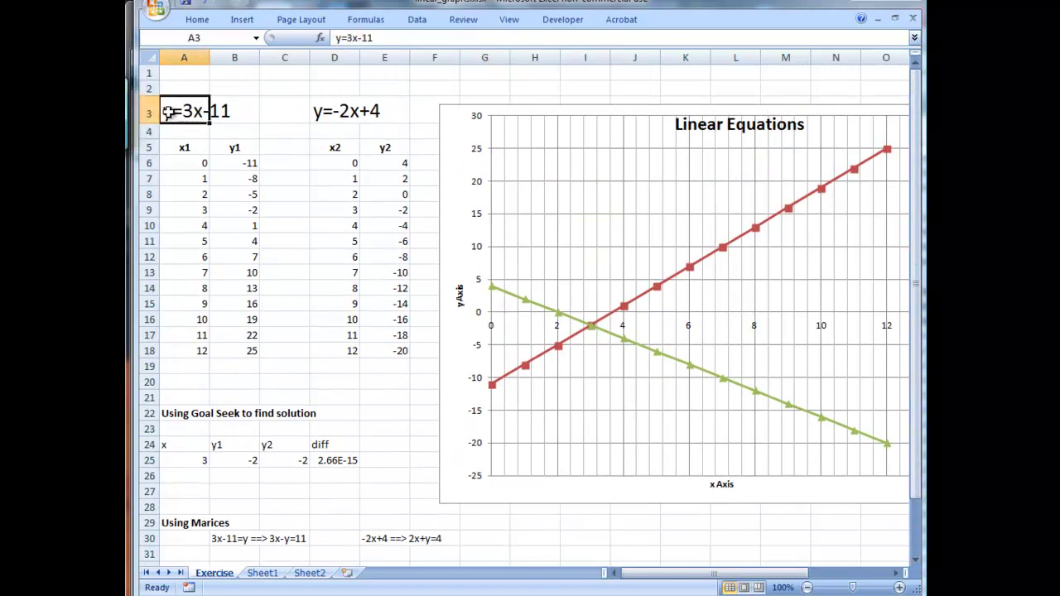
left_click(232, 113)
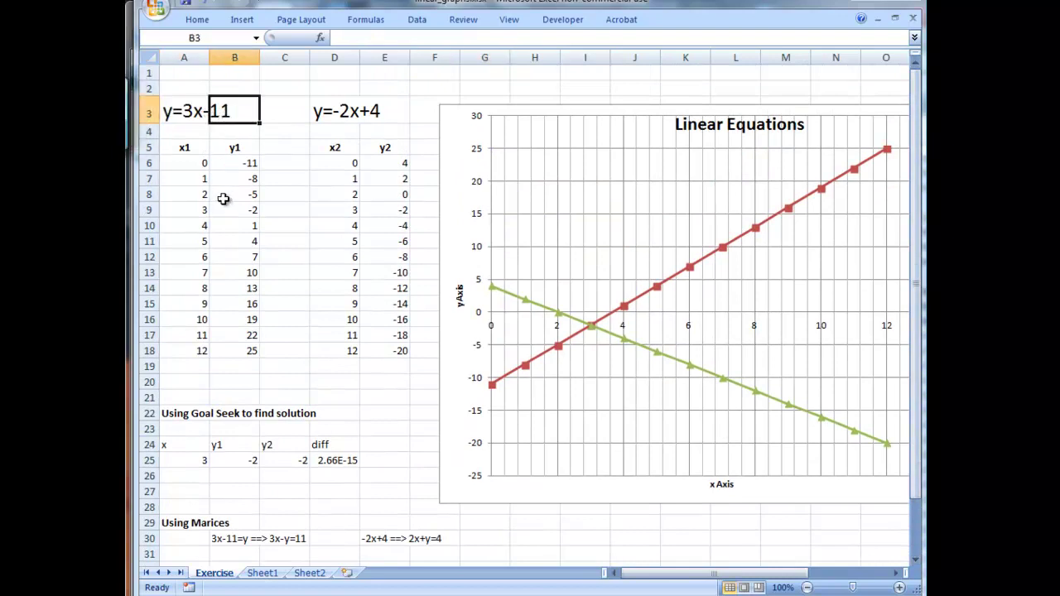
Check the rearranged equations in row 30 against the coefficient matrix in B32:C33.
left_click_drag(921, 170, 922, 161)
left_click_drag(917, 336, 921, 389)
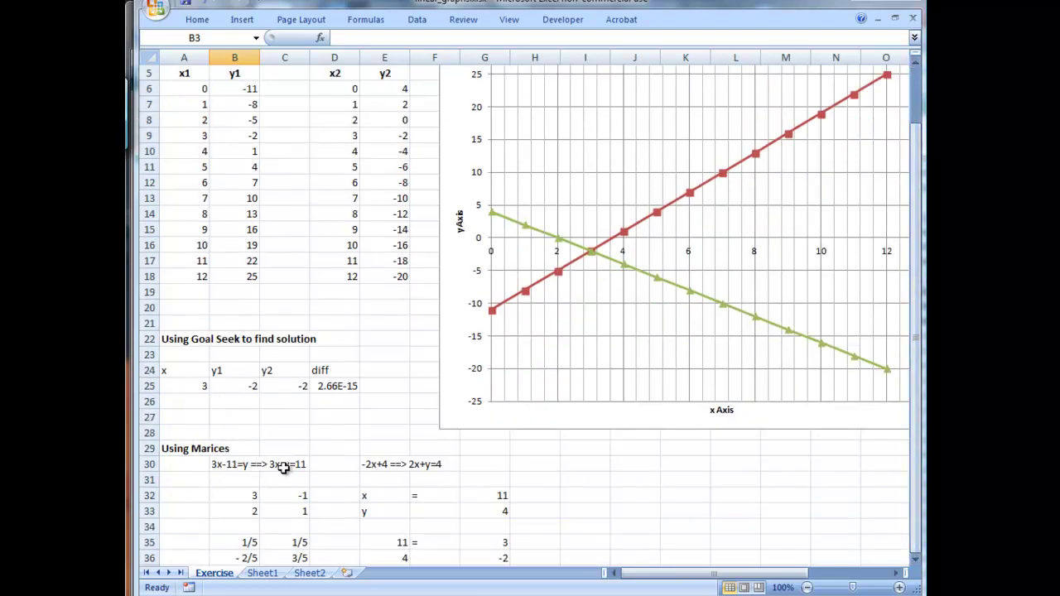
left_click(213, 467)
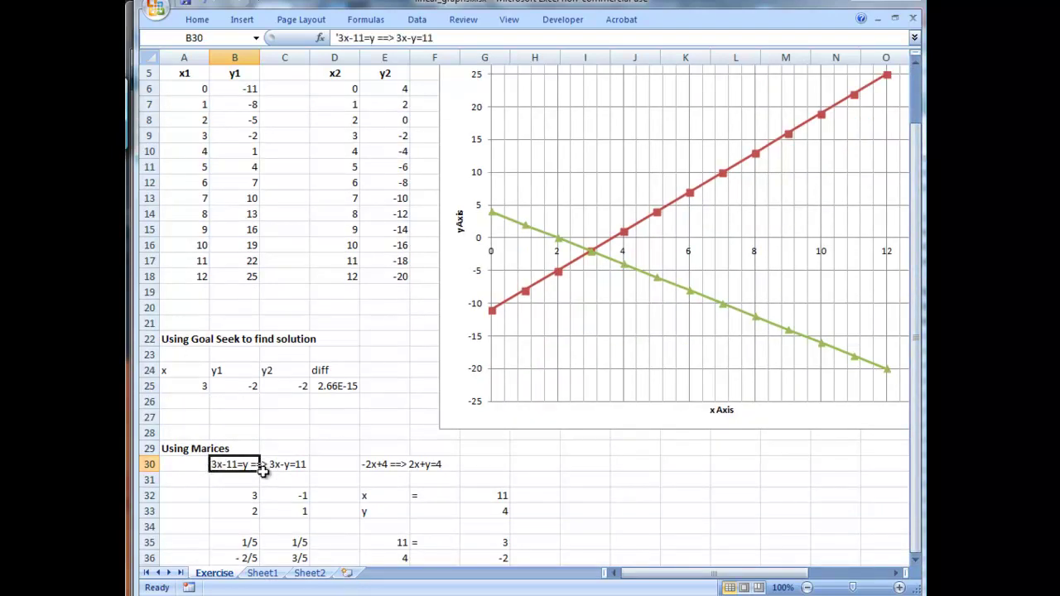
left_click(273, 467)
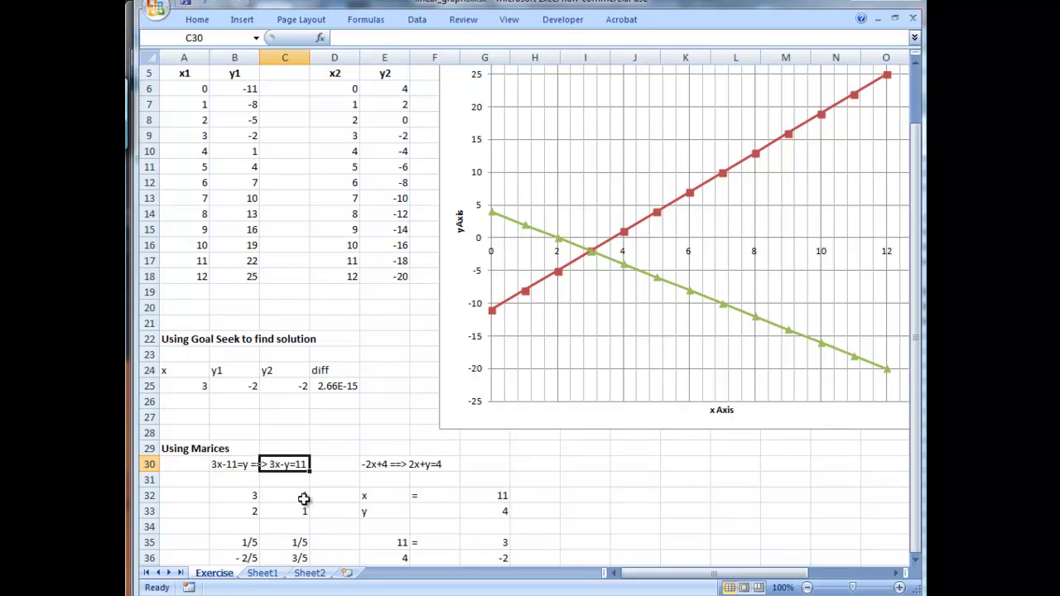
left_click(389, 468)
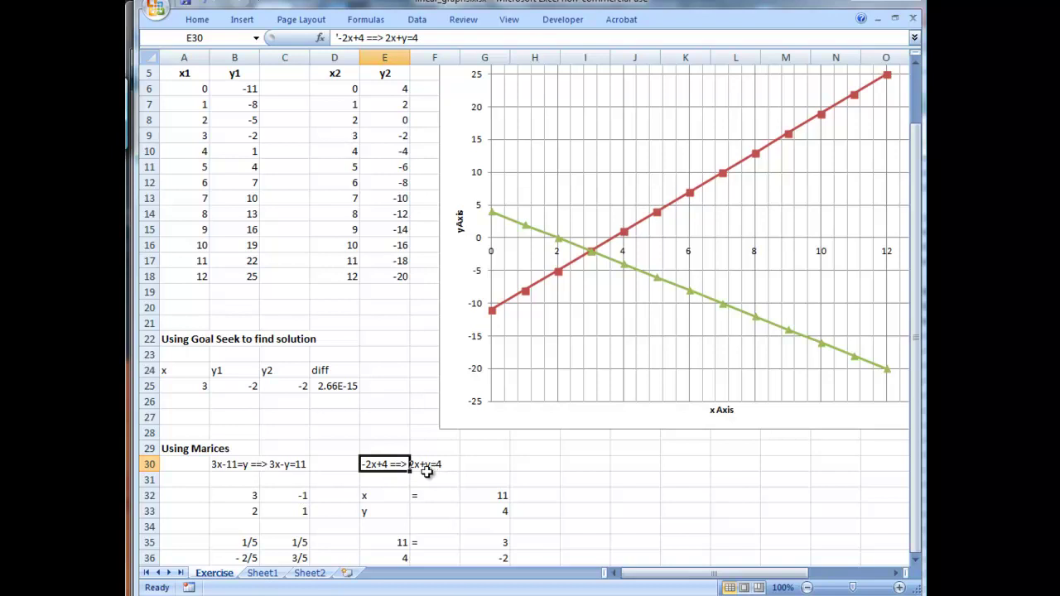
left_click(426, 468)
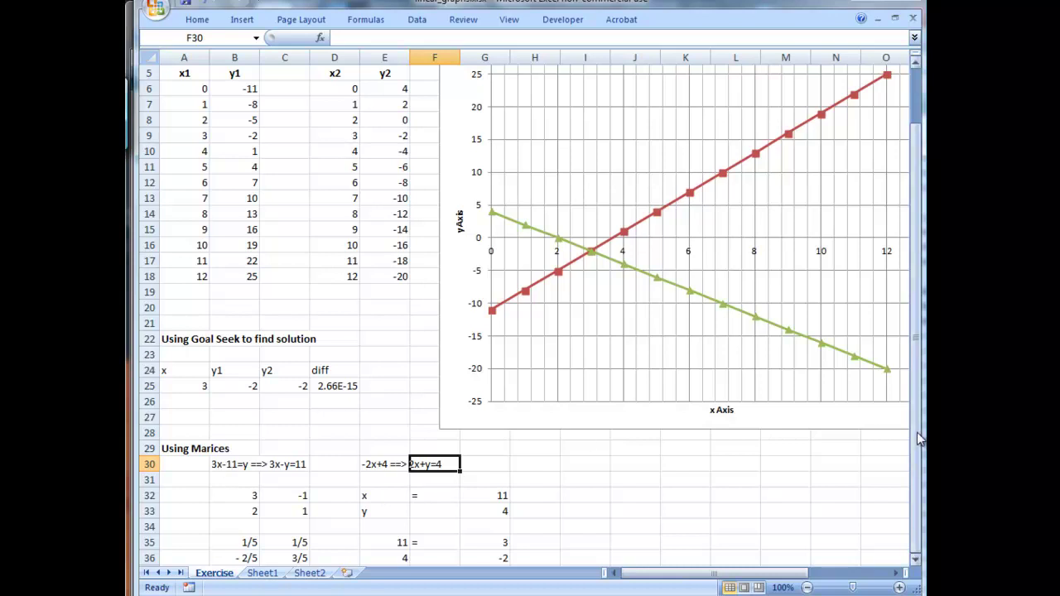
left_click(253, 496)
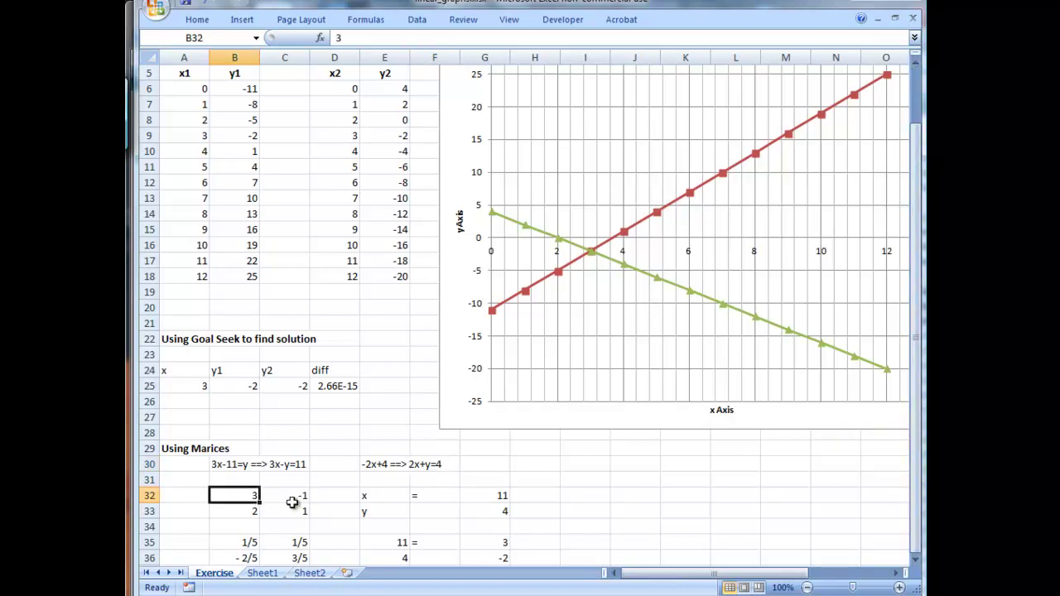
left_click(289, 511)
left_click(285, 496)
left_click(254, 496)
left_click(272, 511)
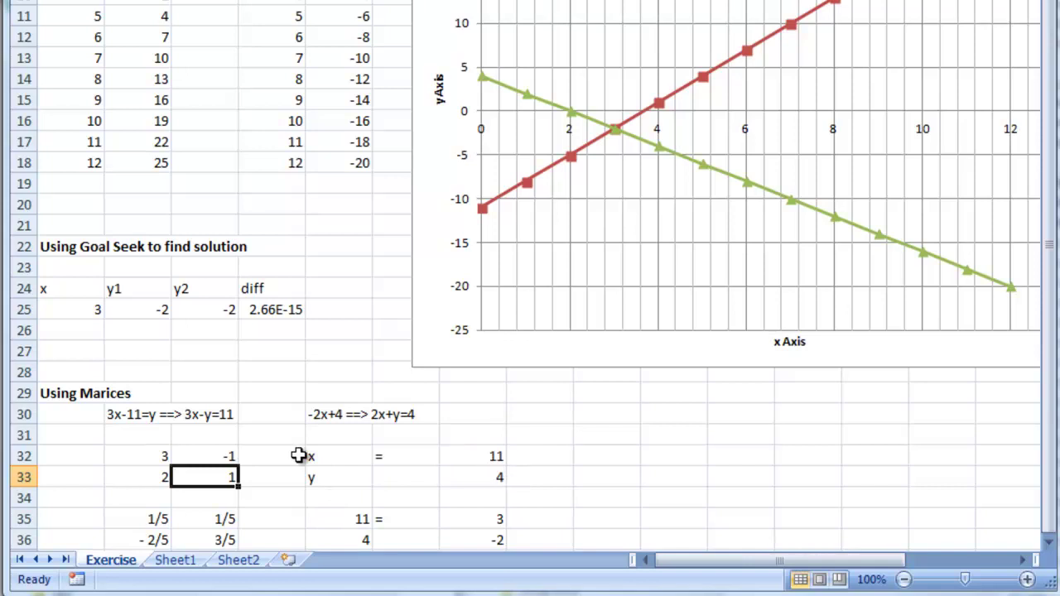
left_click(386, 415)
left_click(230, 416)
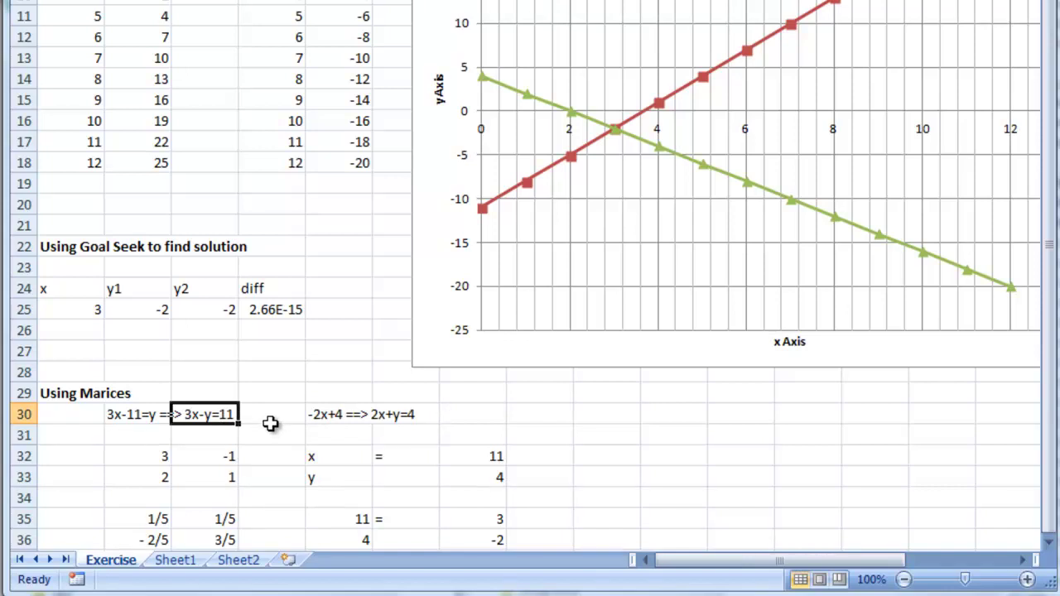
Review the coefficient matrix in B32:C33, the constants in G32:G33 and the matrix solution in G35:G36.
left_click_drag(1048, 356, 802, 380)
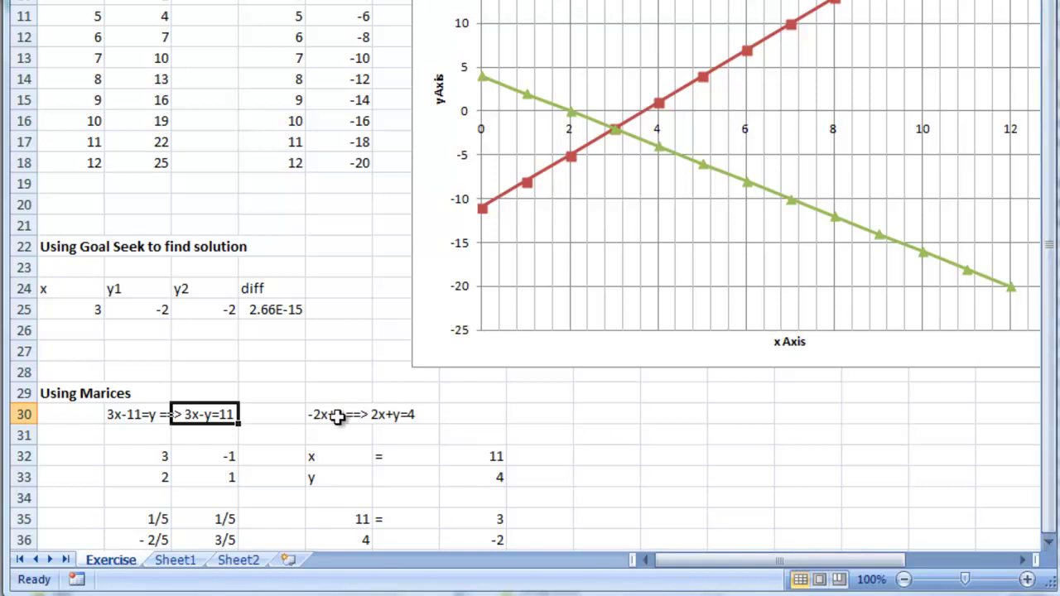
left_click(537, 420)
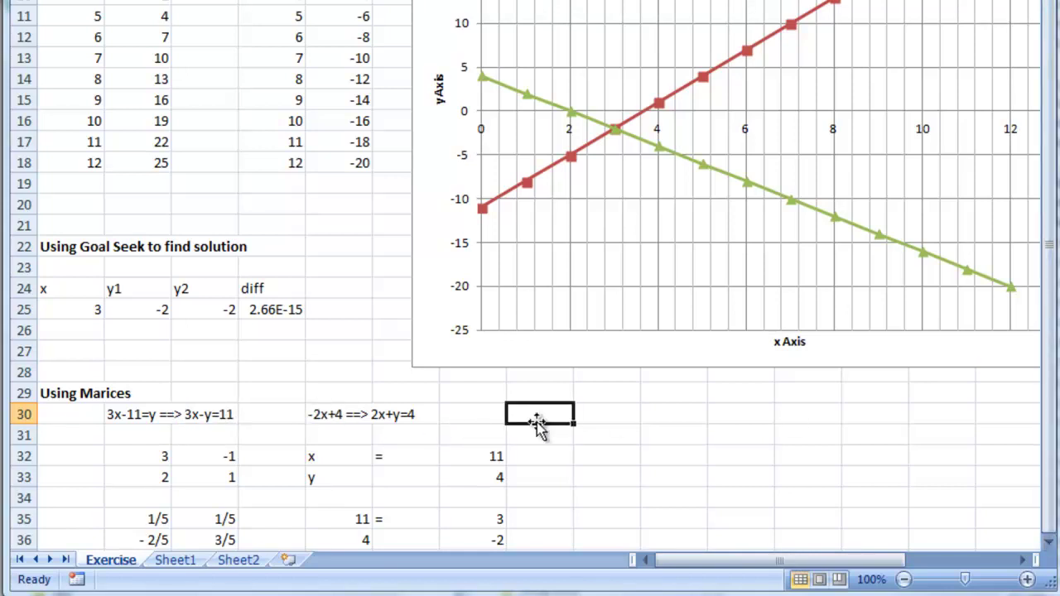
left_click(161, 460)
left_click(162, 478)
left_click(195, 476)
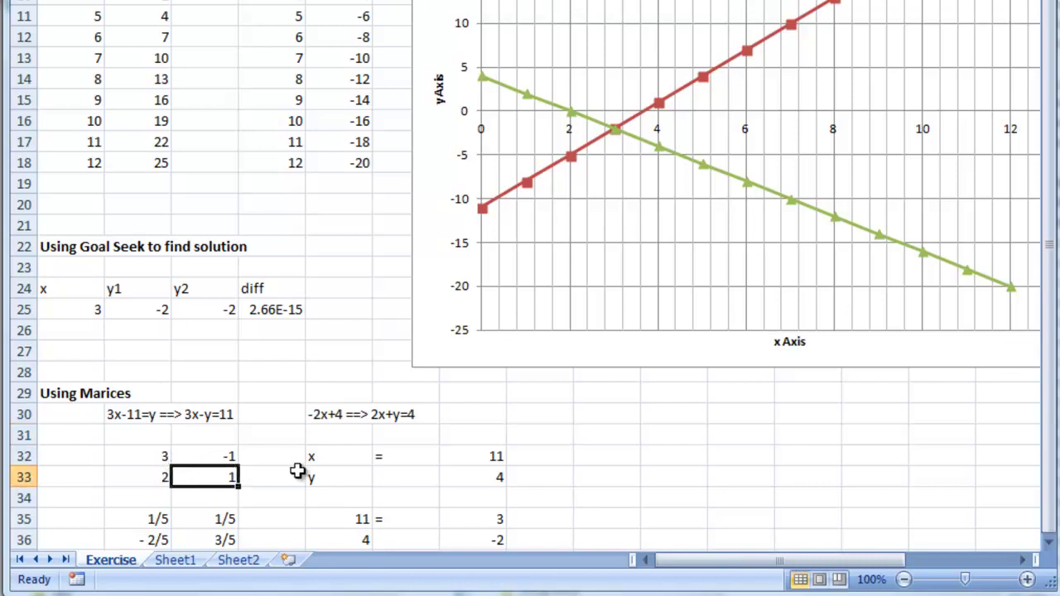
left_click(465, 482)
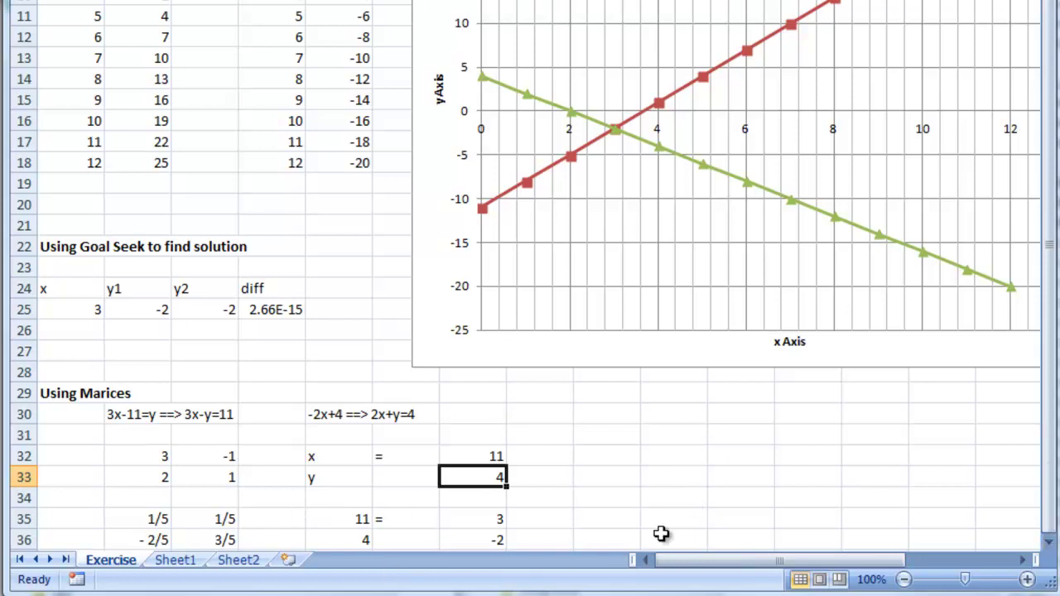
left_click(502, 523)
left_click(497, 540)
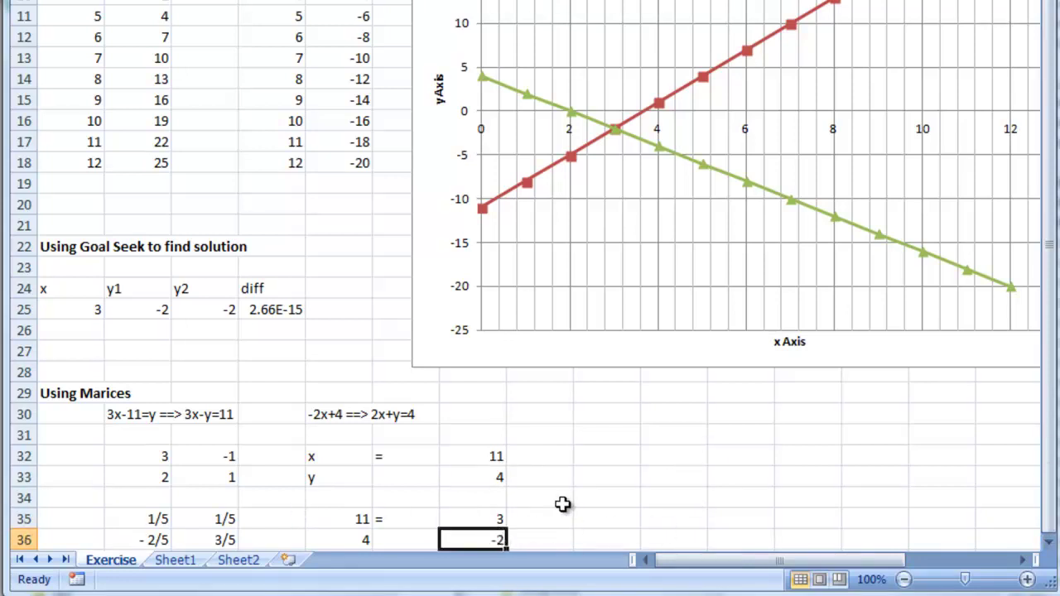
left_click(1048, 507)
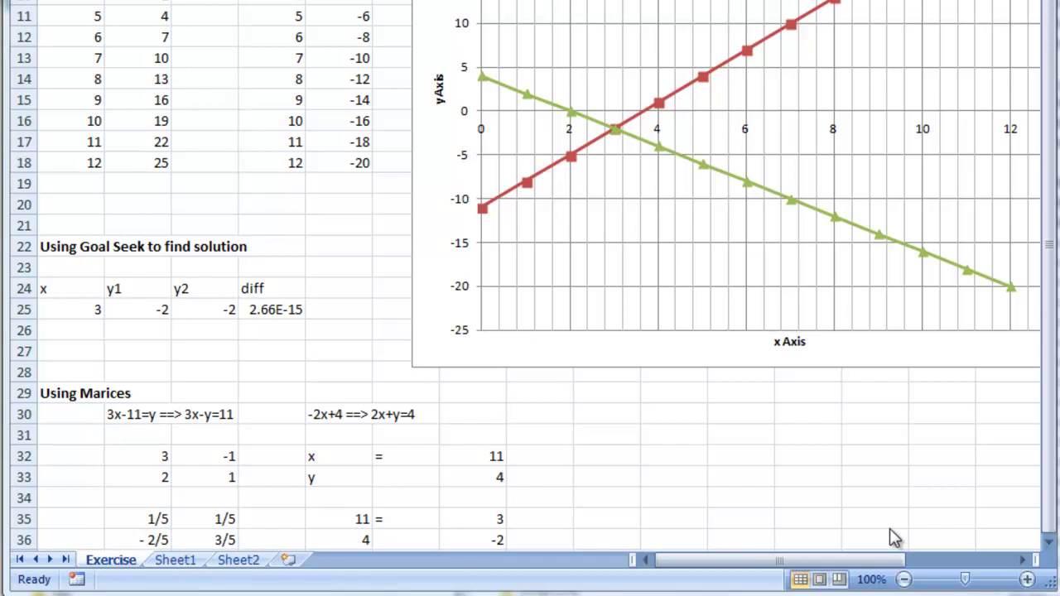
Change the first equation's coefficients in B32:C32 to 7 and -18 to recalculate the matrix solution.
left_click(161, 472)
type("2")
key("Return")
left_click(153, 464)
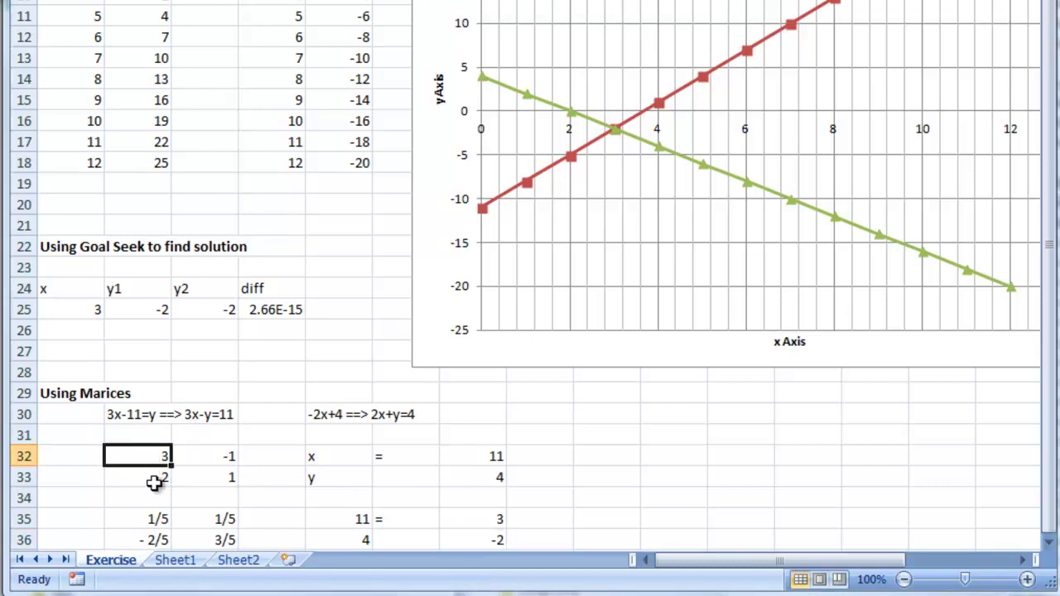
type("7")
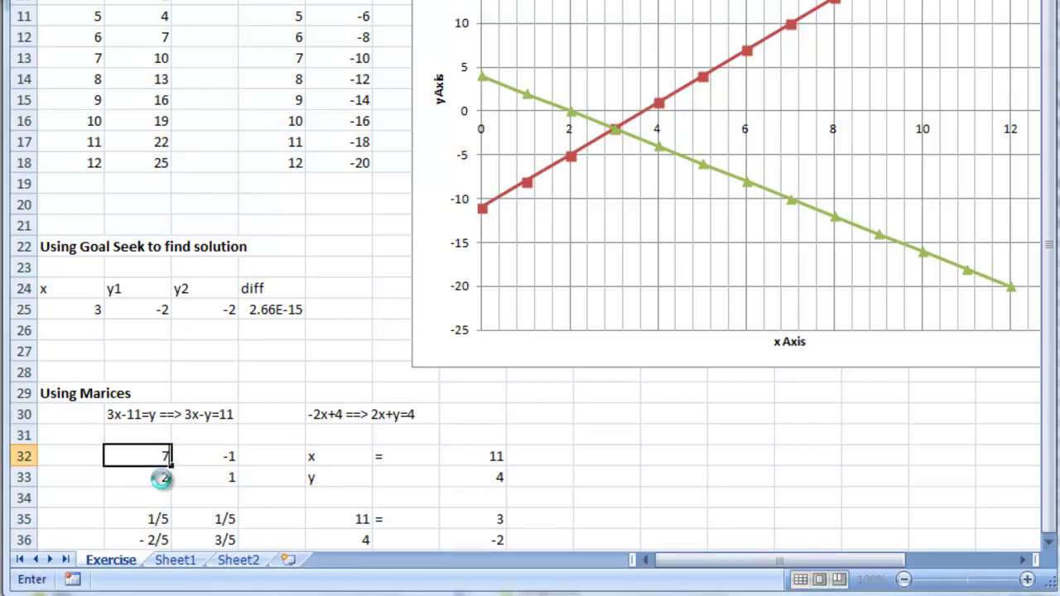
key("Tab")
type("-")
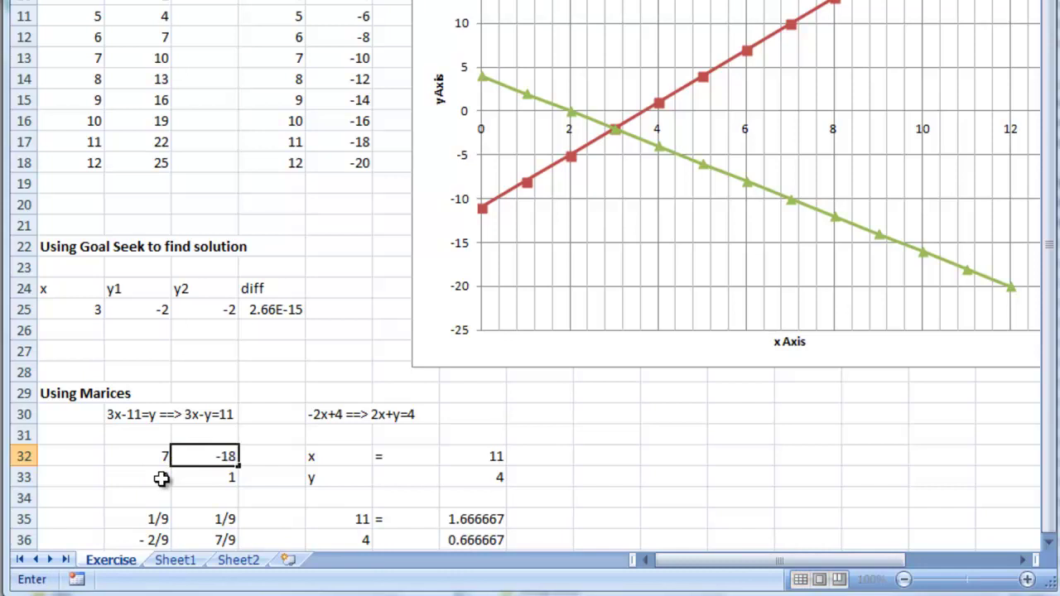
key("Return")
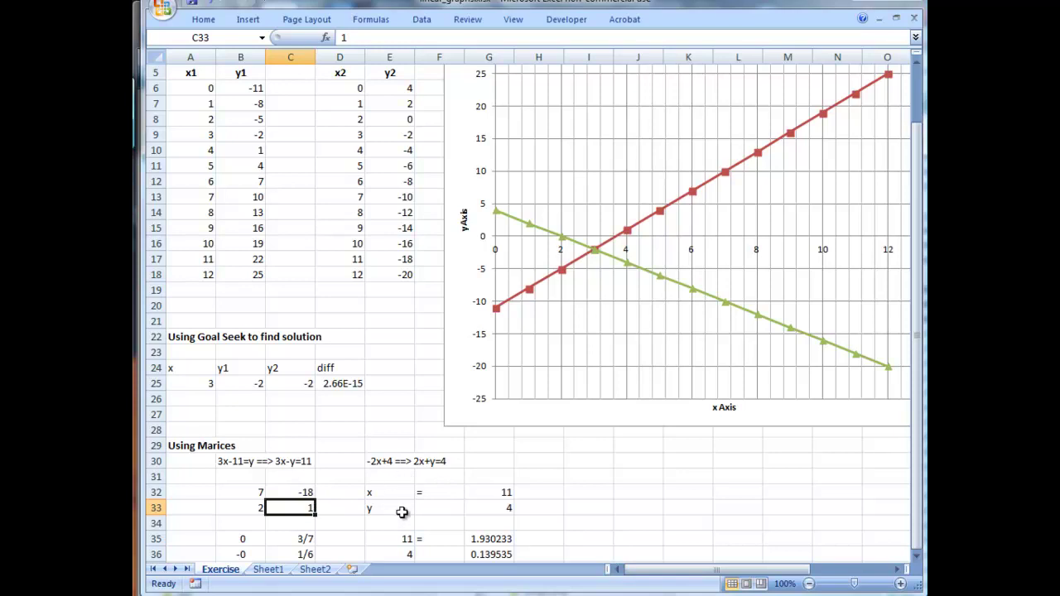
Examine the original equations, the chart and Goal Seek section alongside the recalculated matrix solution and the constants in G32:G33.
left_click(915, 520)
mouse_move(915, 520)
left_mouse_down()
mouse_move(922, 478)
mouse_move(919, 524)
left_mouse_up()
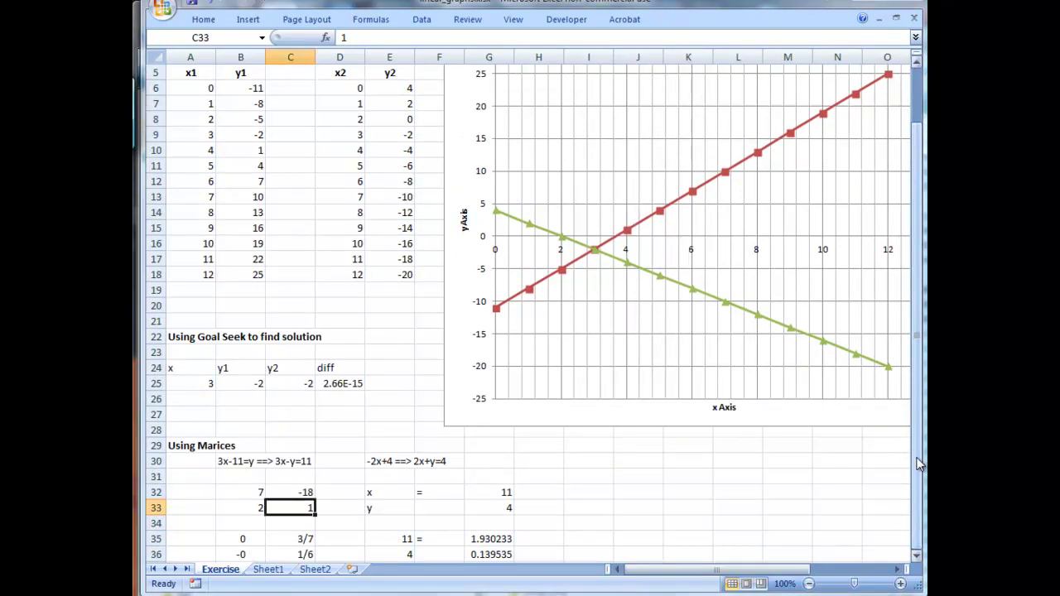
left_click_drag(918, 480, 918, 406)
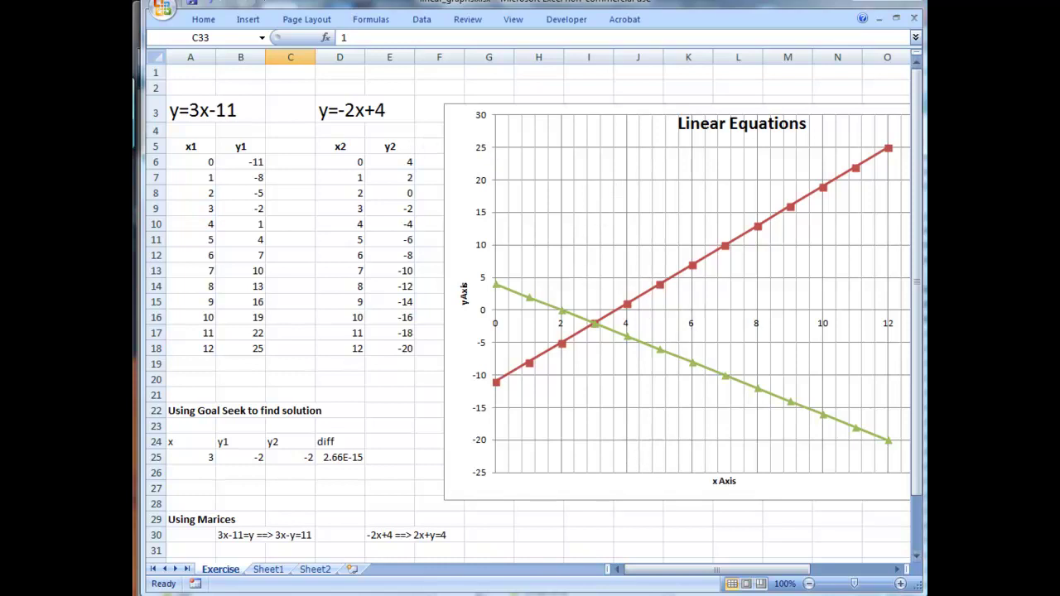
left_click_drag(916, 365, 917, 418)
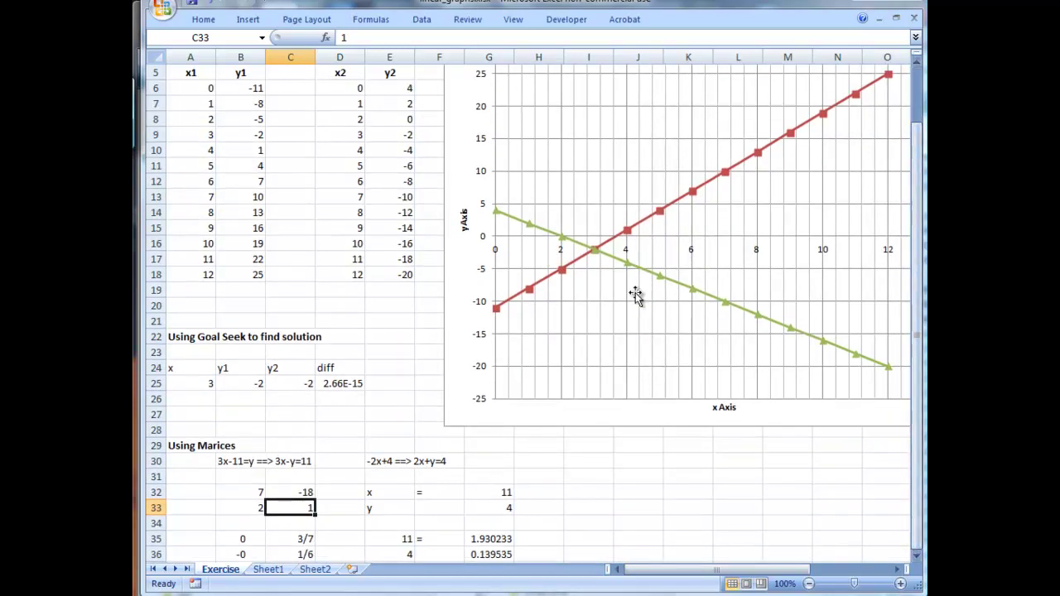
left_click(917, 414)
left_click_drag(921, 298, 922, 242)
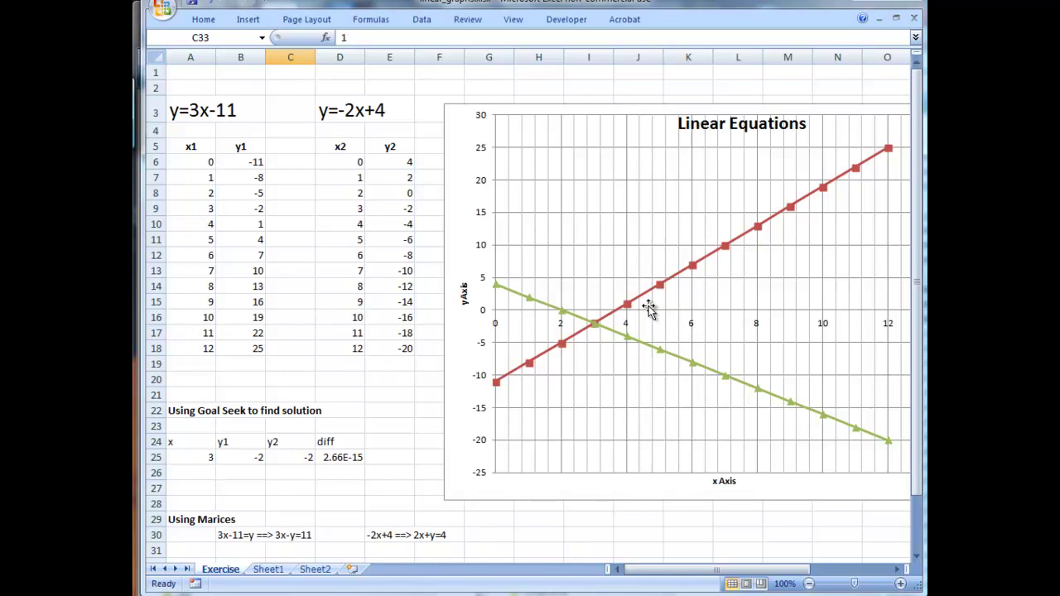
mouse_move(919, 478)
left_mouse_down()
mouse_move(918, 535)
mouse_move(920, 479)
left_mouse_up()
left_click_drag(924, 311, 922, 320)
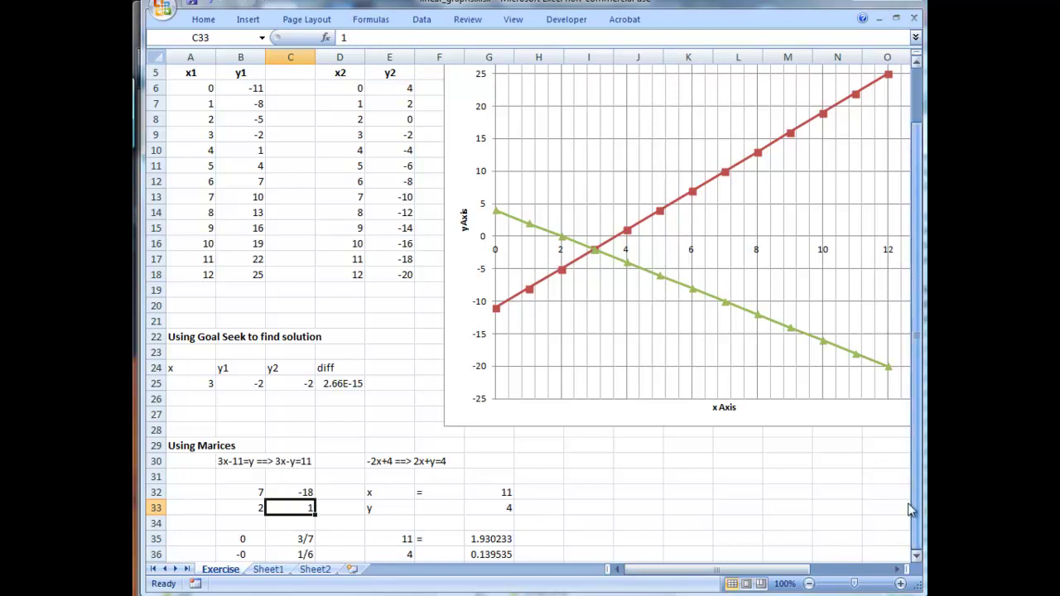
left_click(508, 494)
left_click(507, 510)
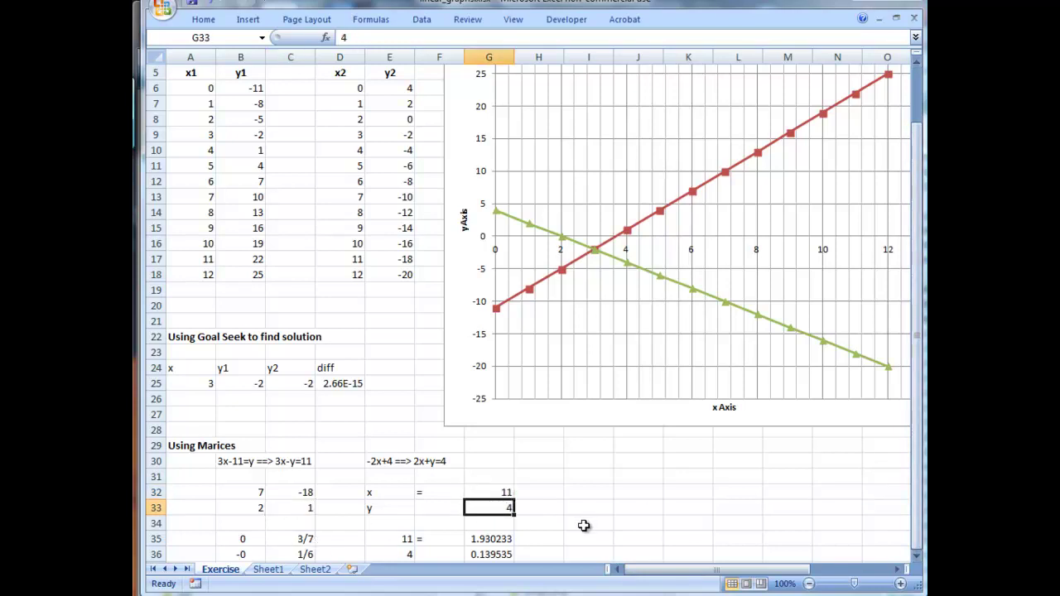